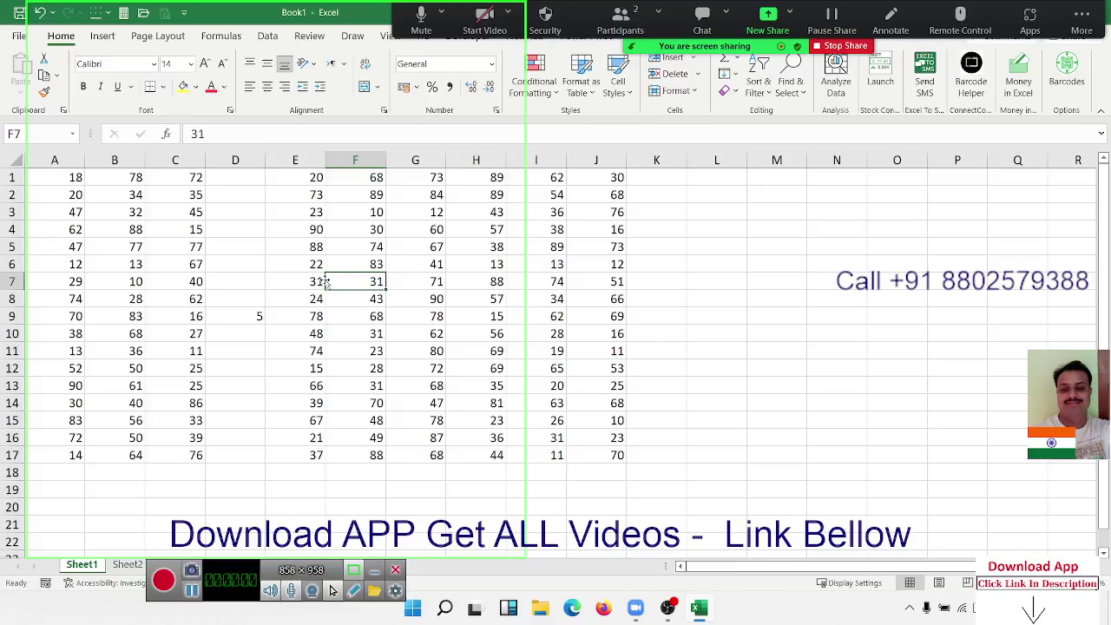
Step: Delete the nearly empty column D so the numbers form one continuous block
click(271, 265)
click(247, 160)
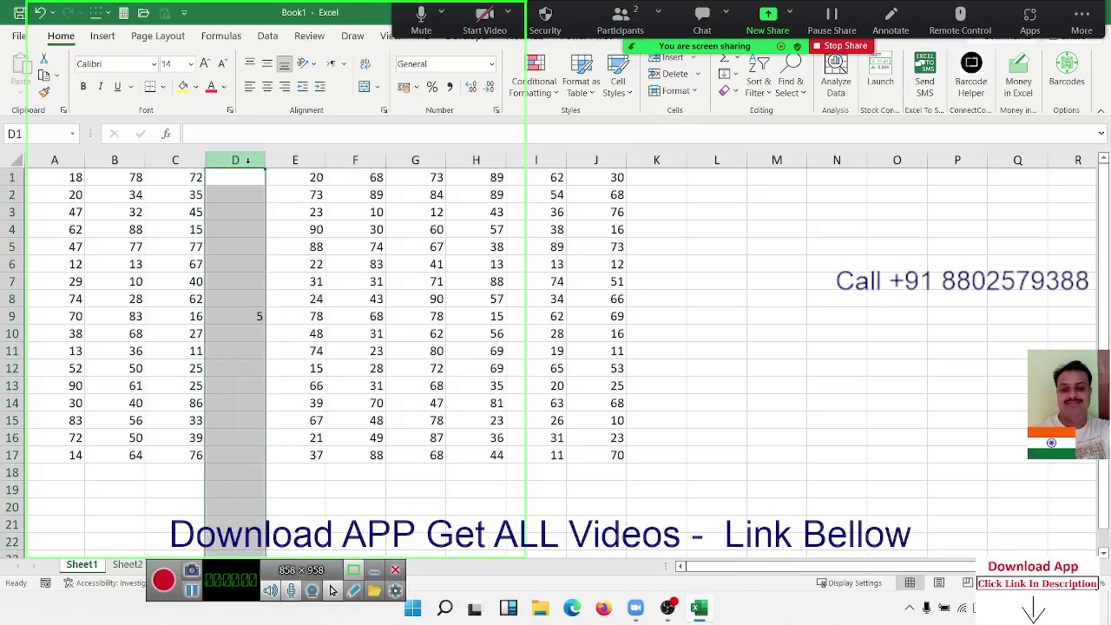
key(ctrl+minus)
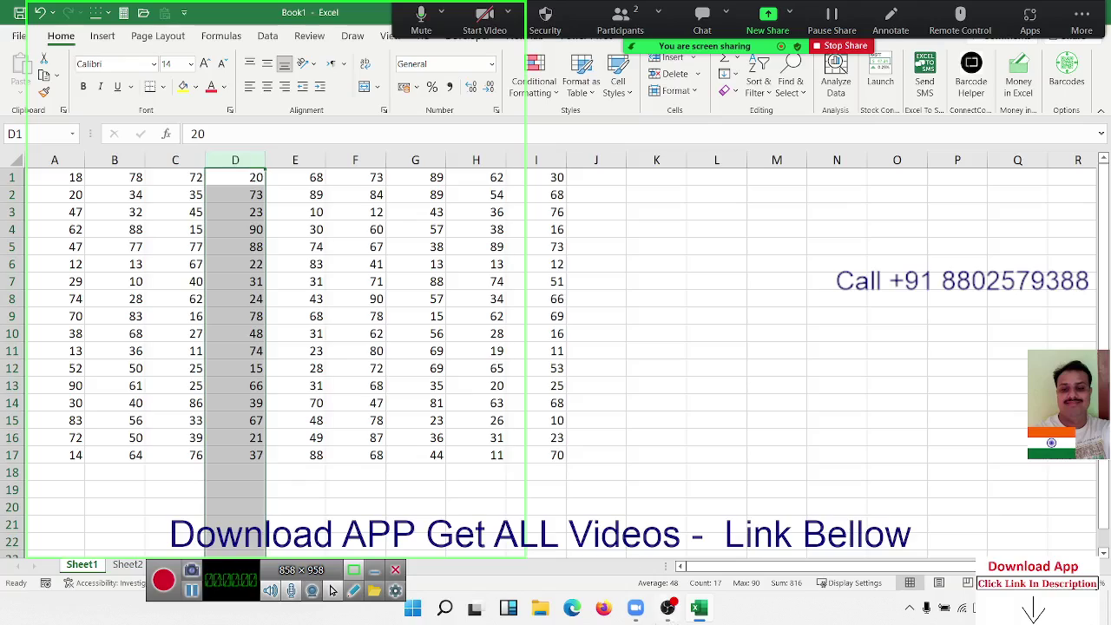
click(361, 367)
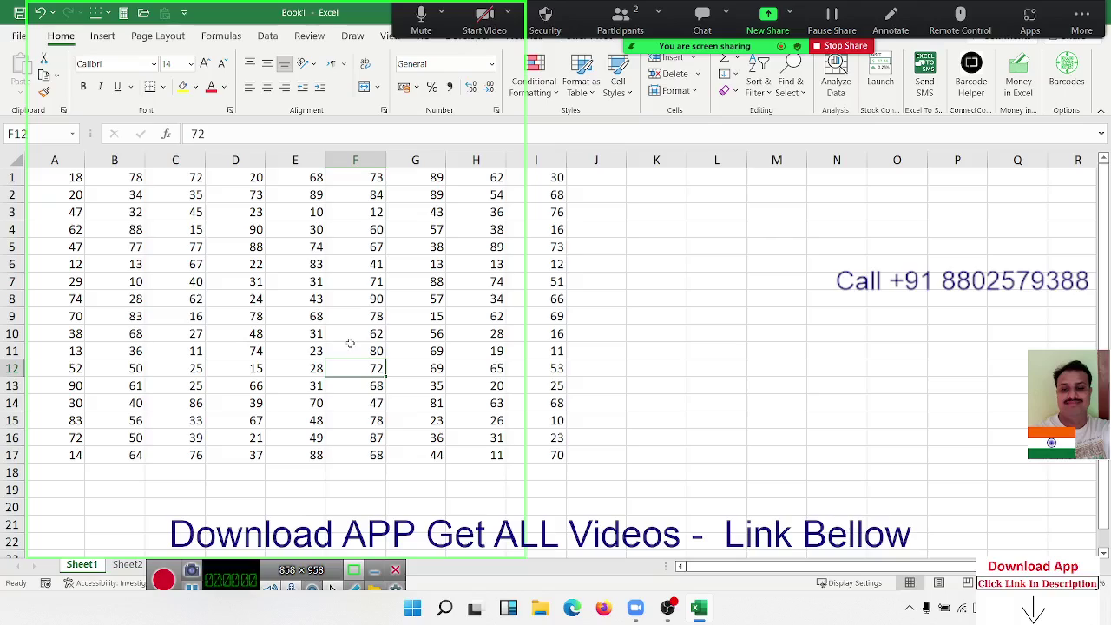
Step: From cell A1, use Ctrl+A to select the data block and then the whole sheet
click(149, 249)
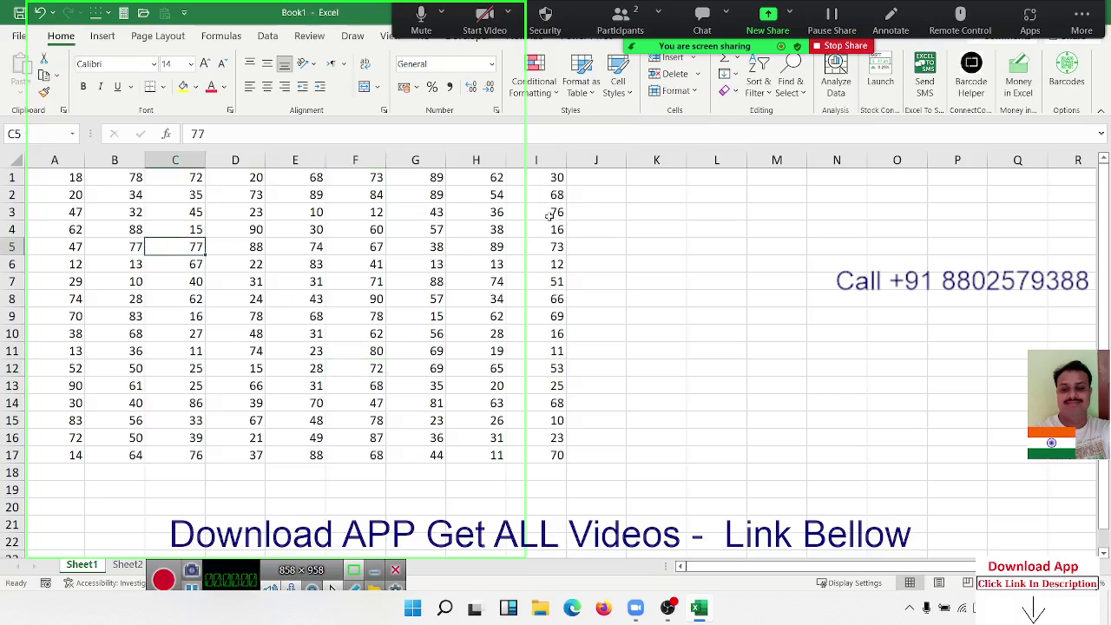
click(181, 218)
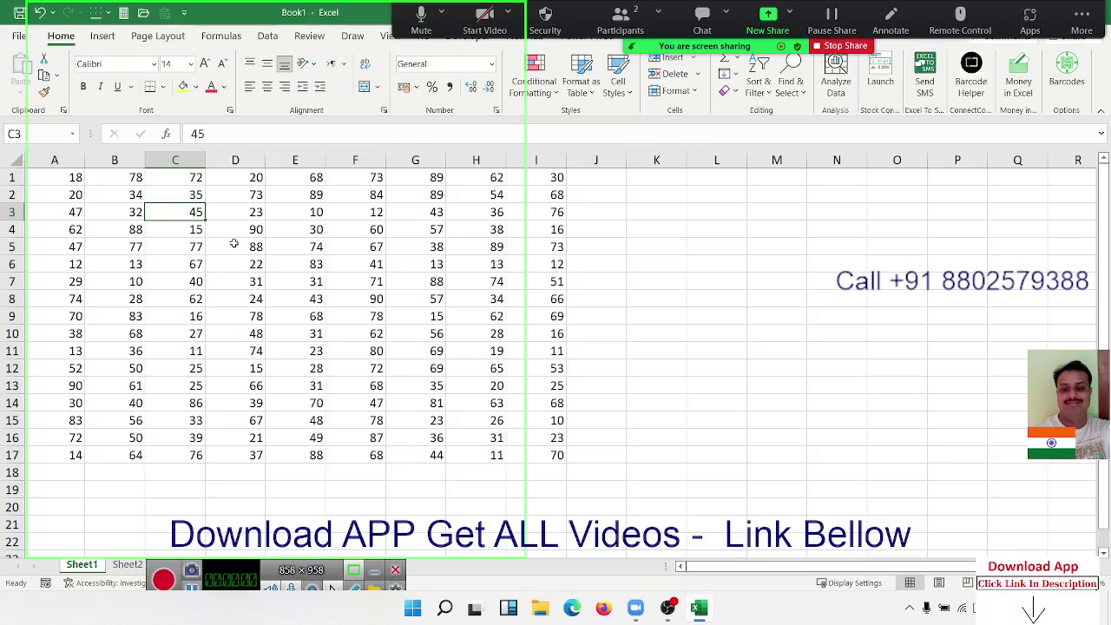
click(78, 183)
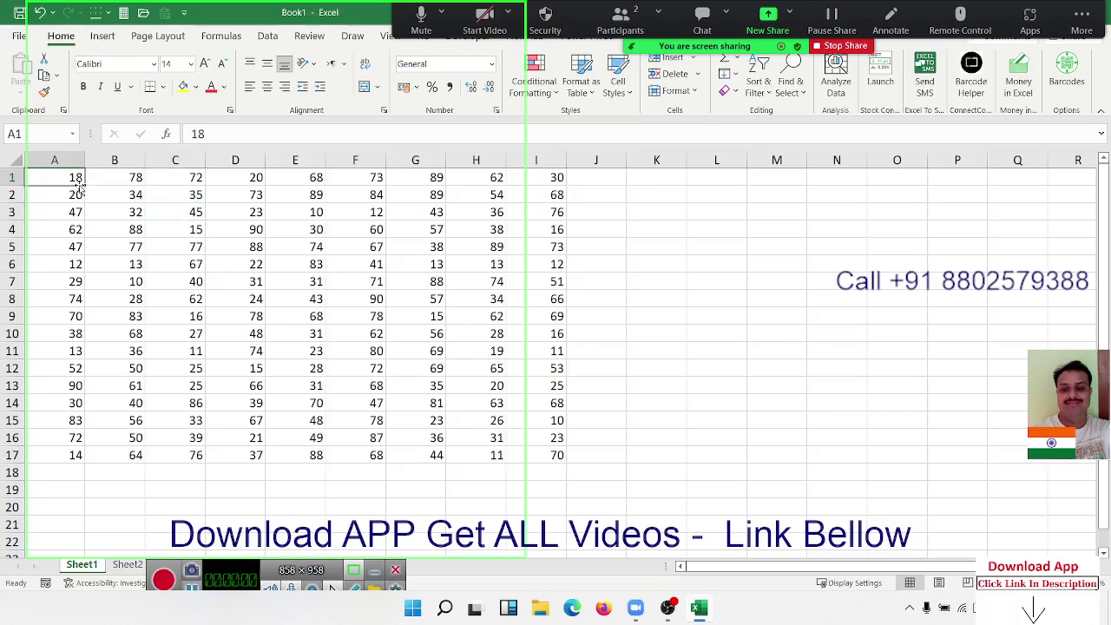
key(ctrl+a)
key(ctrl+a)
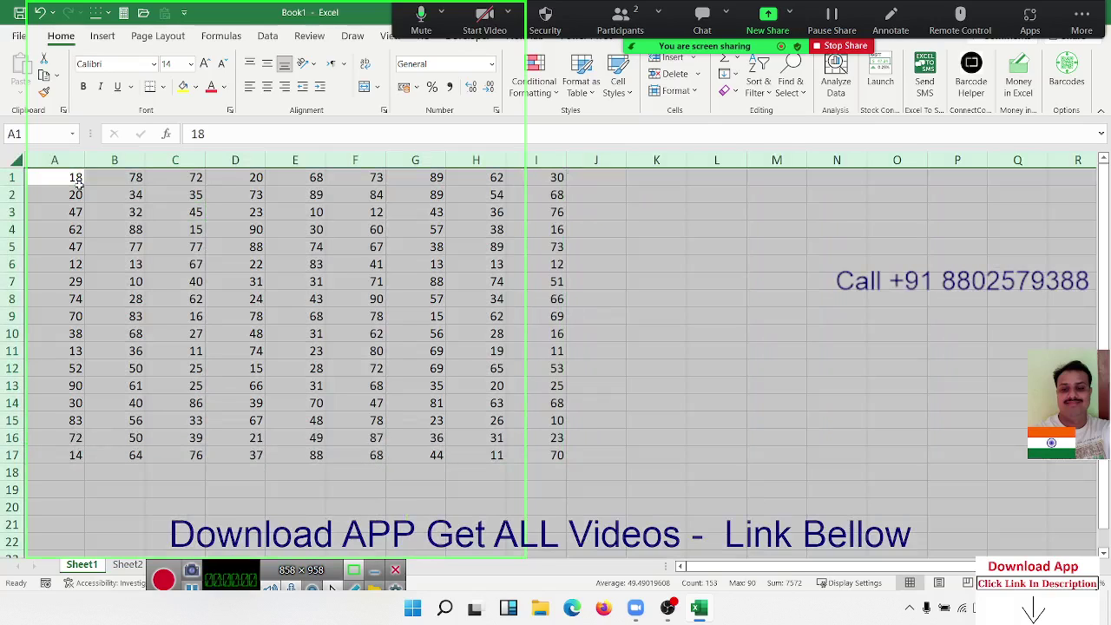
click(80, 180)
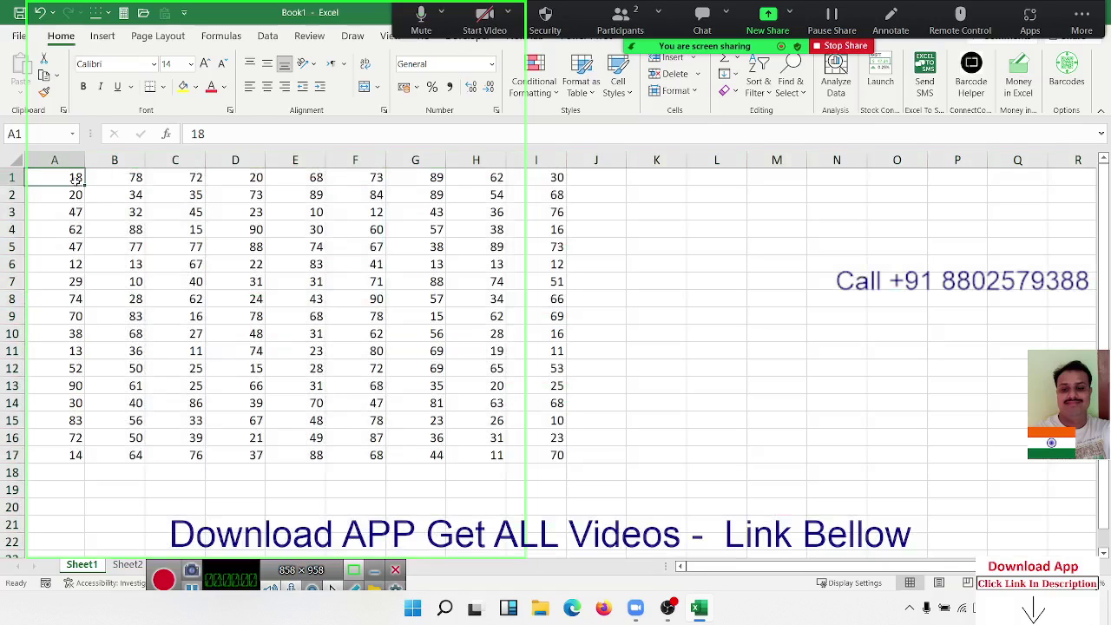
key(ctrl+a)
key(ctrl+a)
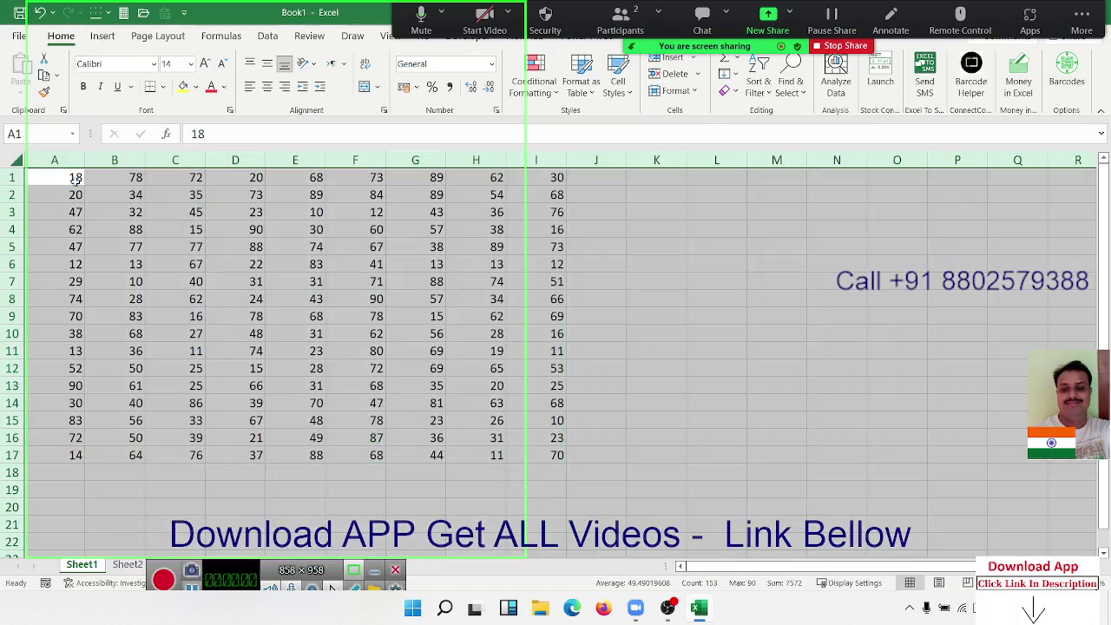
click(337, 260)
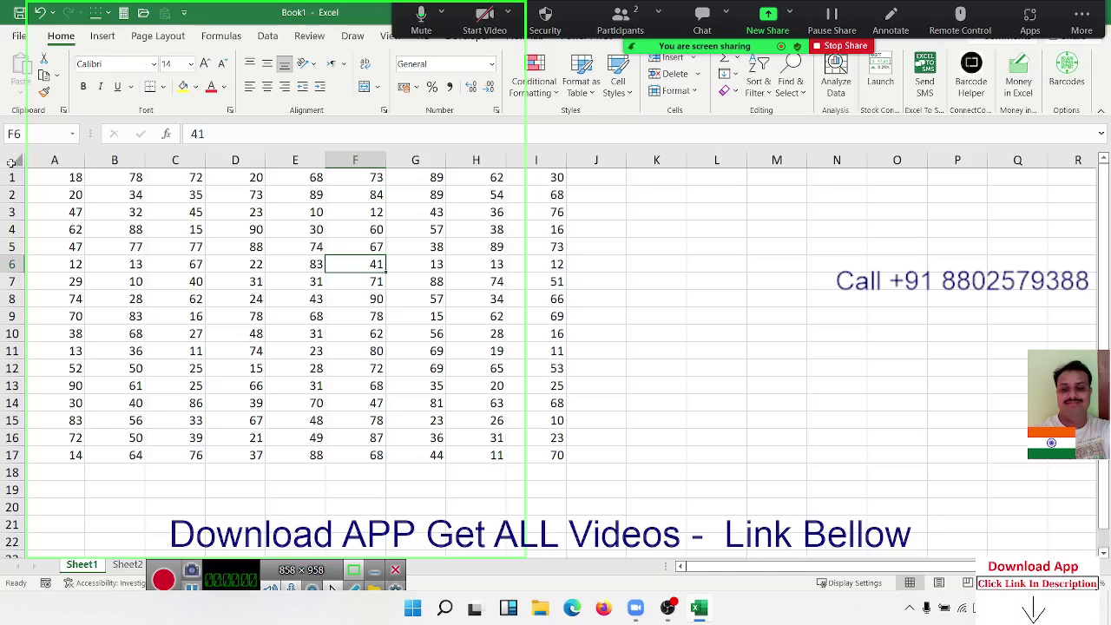
Step: Select the entire sheet with the Select All corner twice, then return to cell A1
click(12, 161)
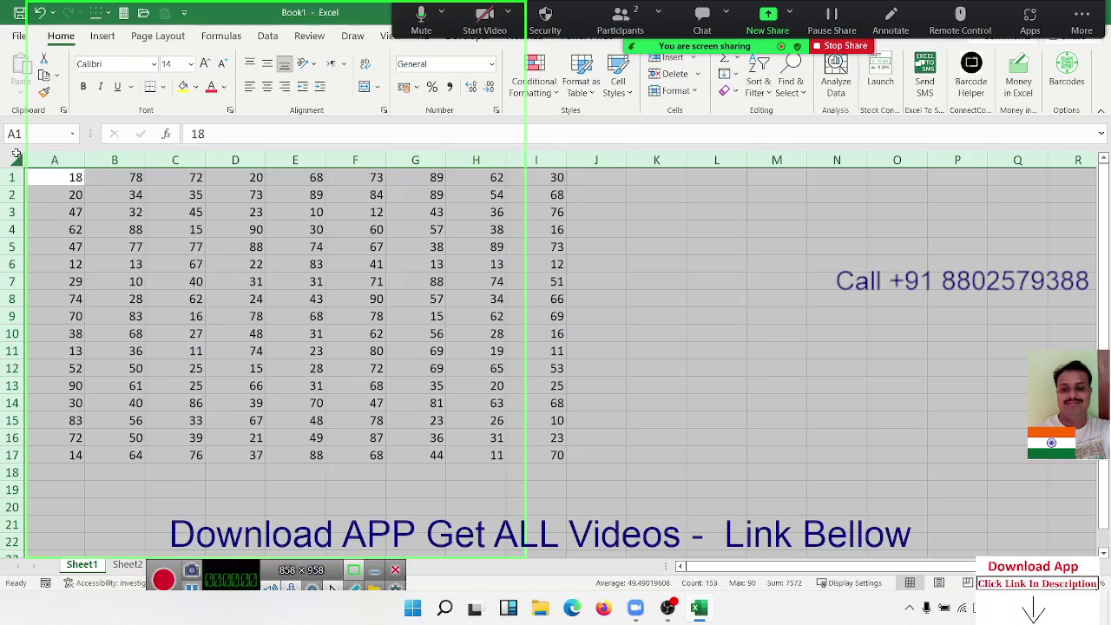
click(187, 206)
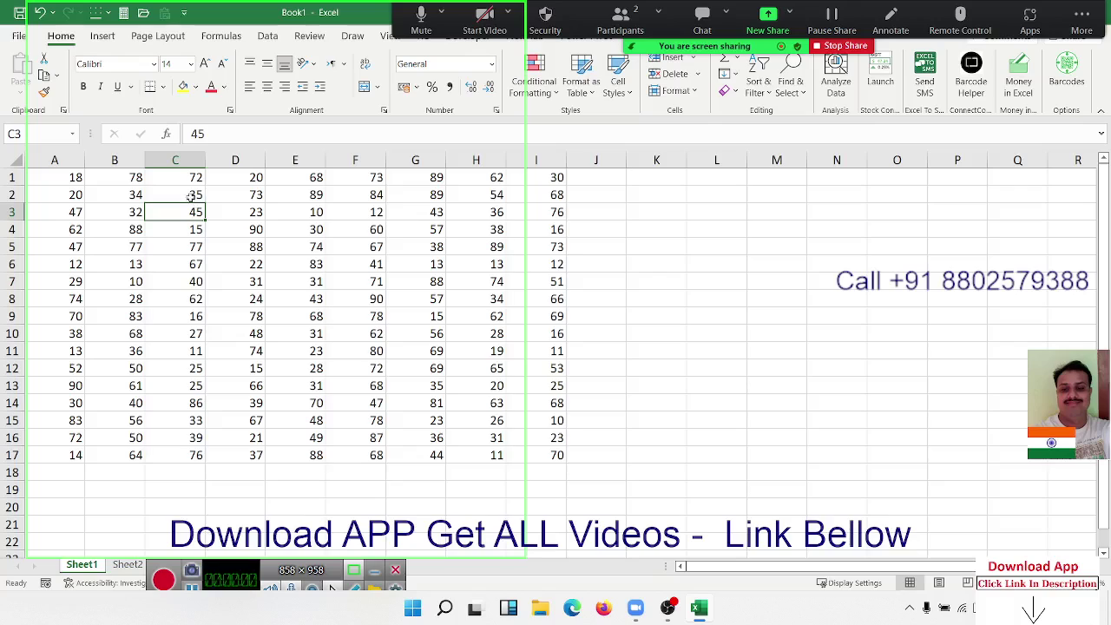
click(17, 164)
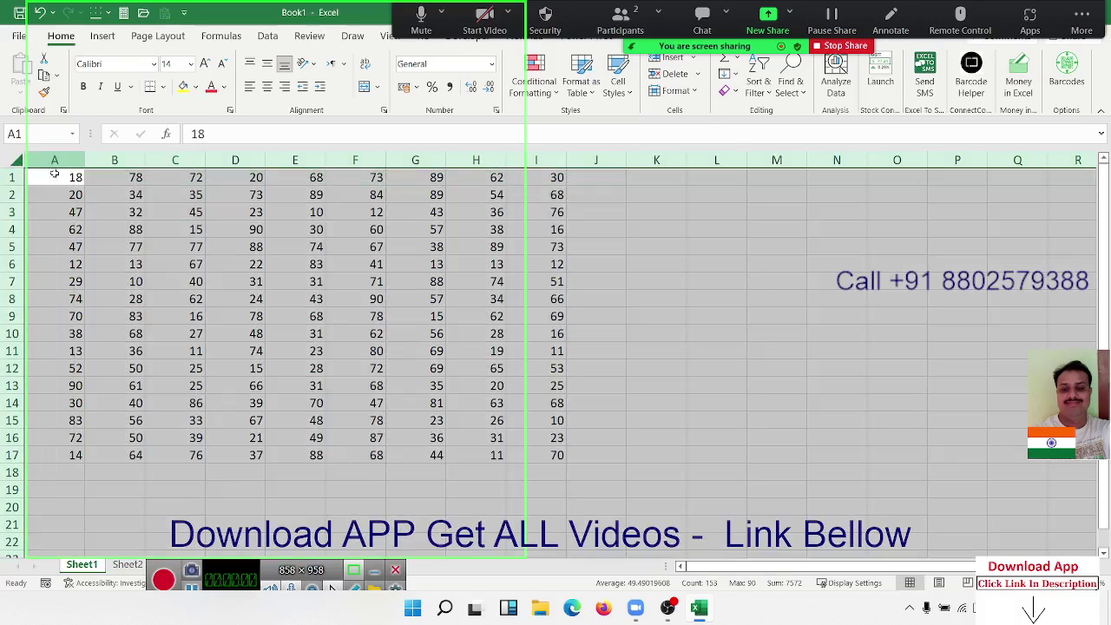
click(196, 199)
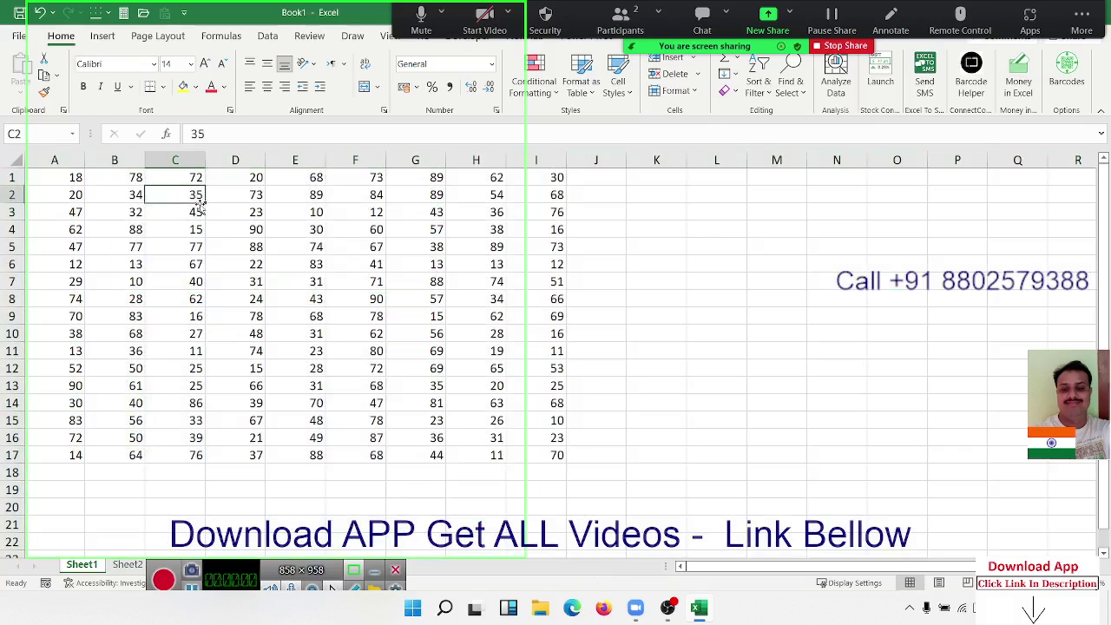
click(45, 177)
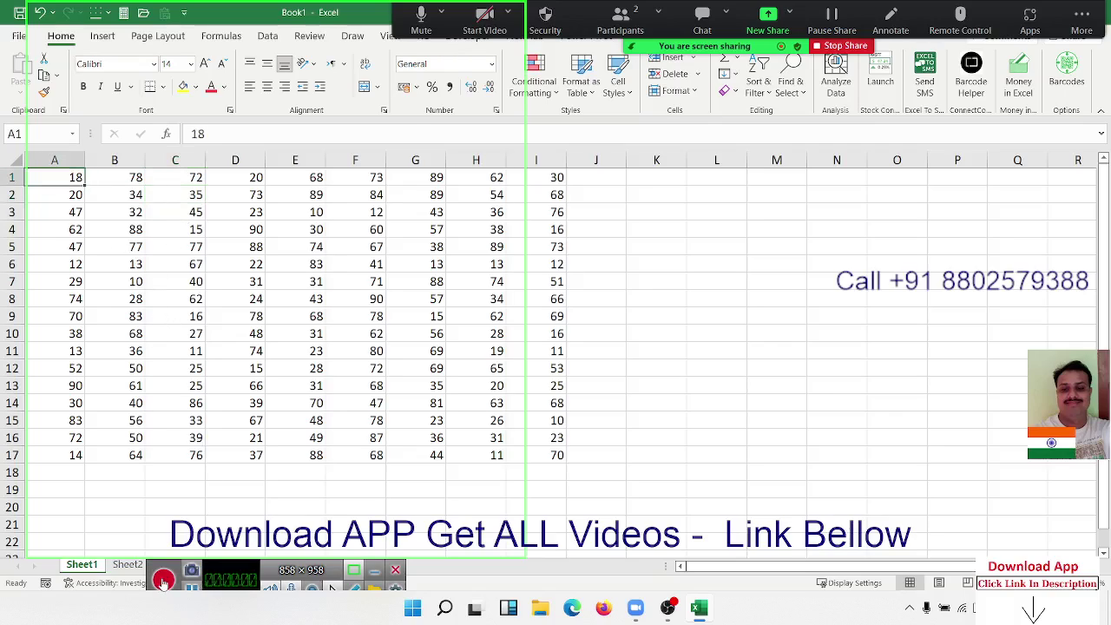
click(163, 582)
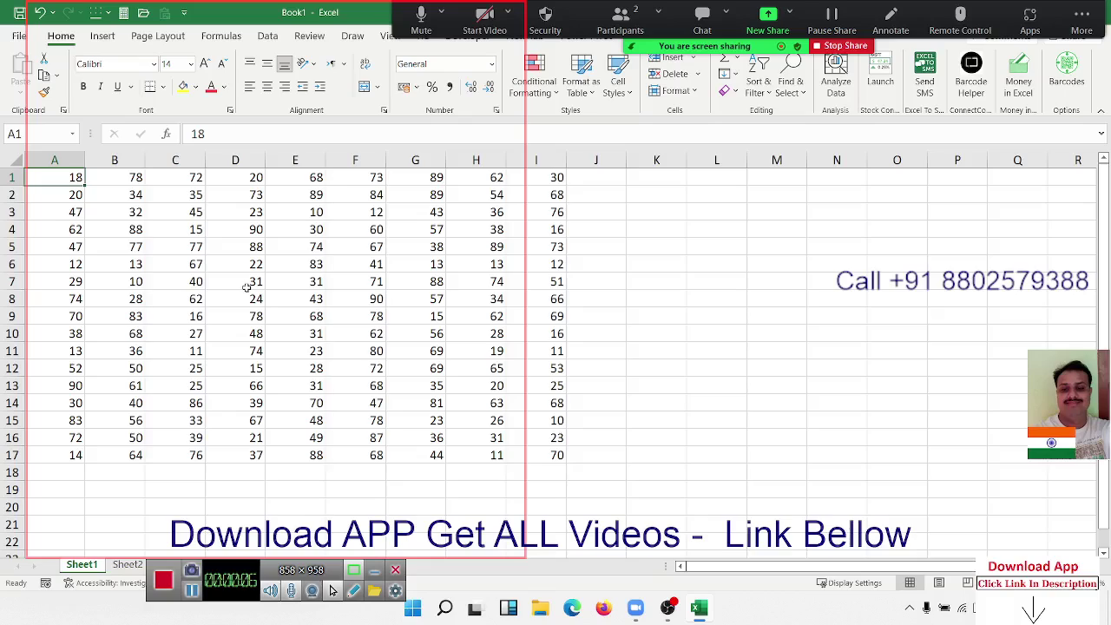
key(Down)
key(Down)
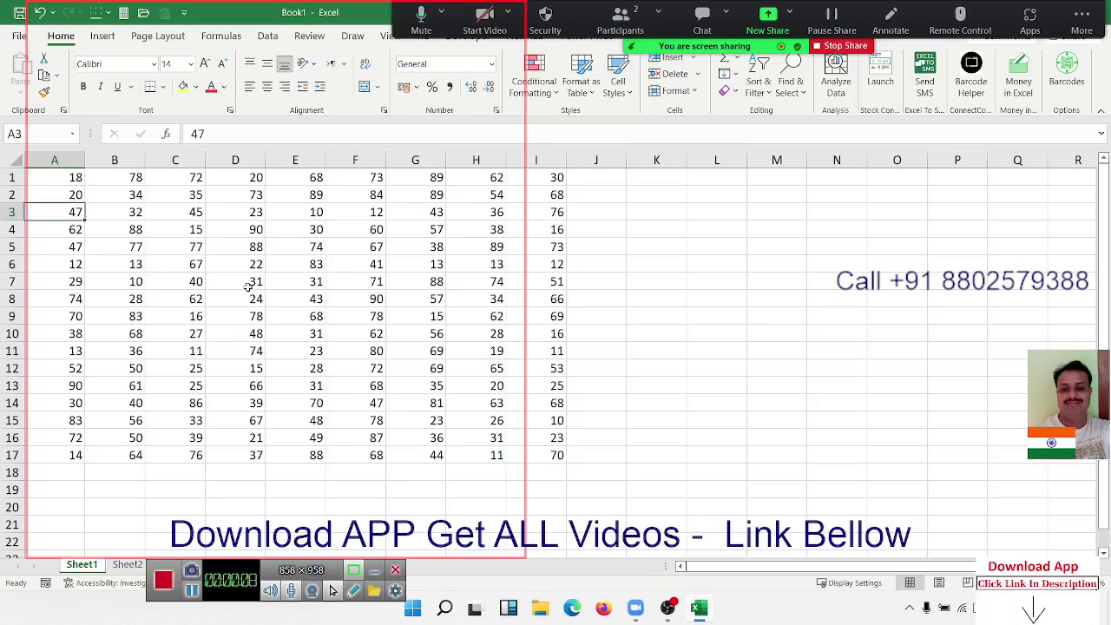
key(Down)
key(Down)
key(Down)
key(Down)
key(Up)
key(Up)
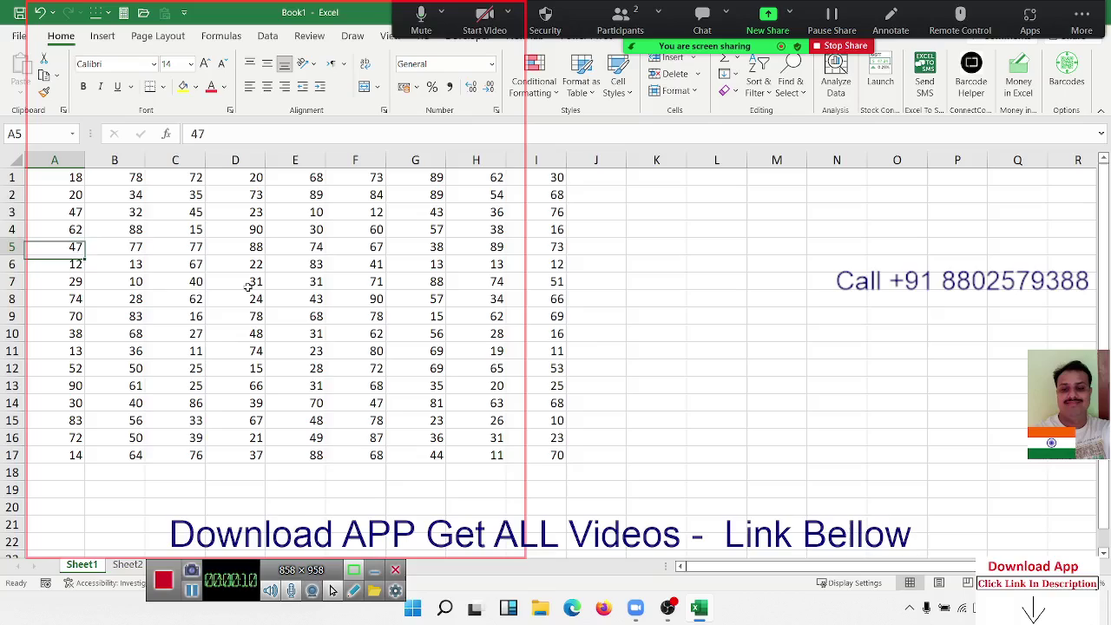
key(Up)
key(Up)
key(Up)
key(Up)
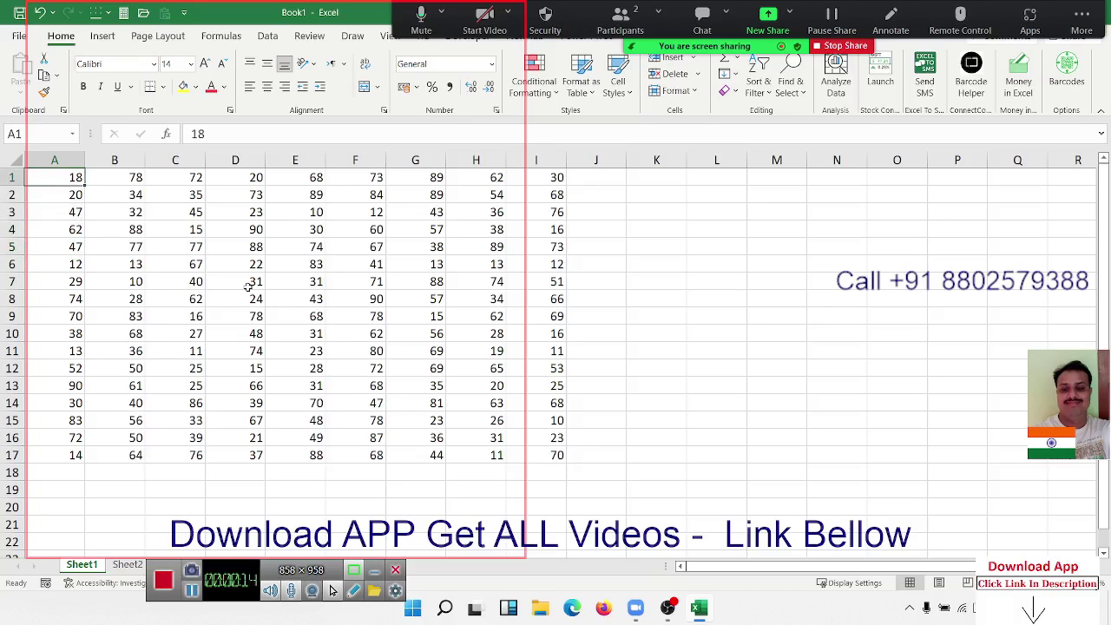
key(ctrl+Down)
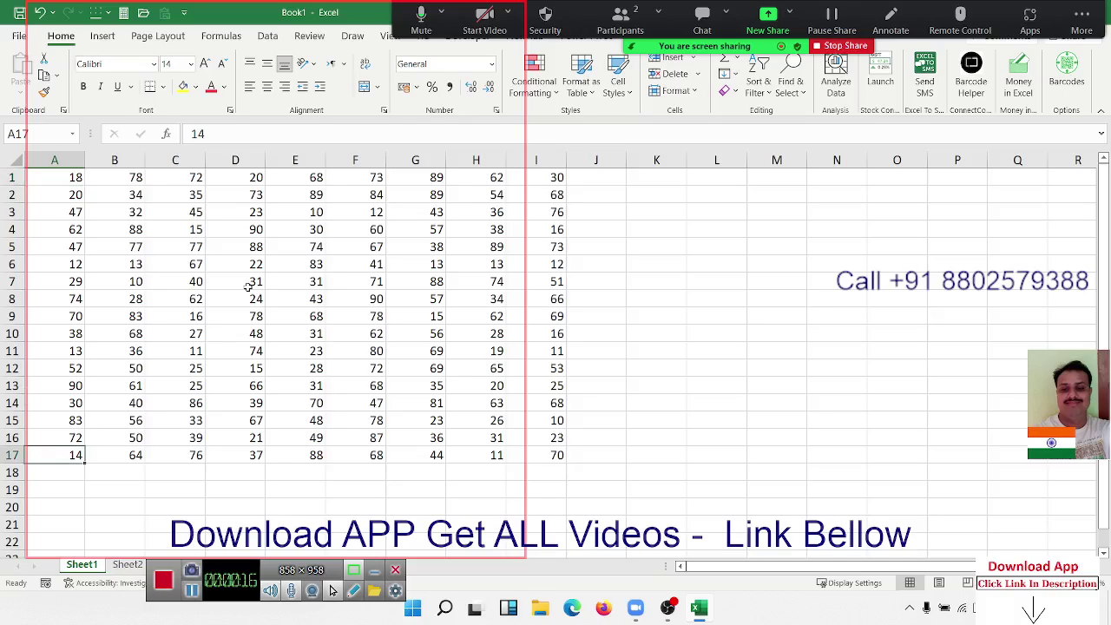
key(ctrl+Right)
key(ctrl+Up)
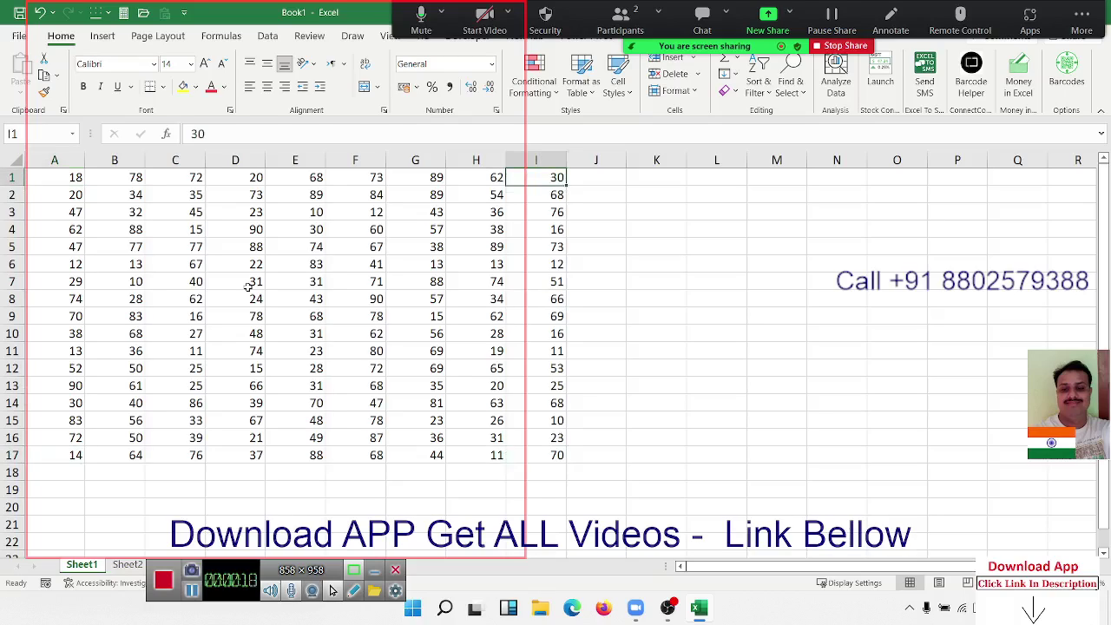
key(ctrl+Left)
key(ctrl+Down)
key(ctrl+Right)
key(ctrl+Up)
key(ctrl+Left)
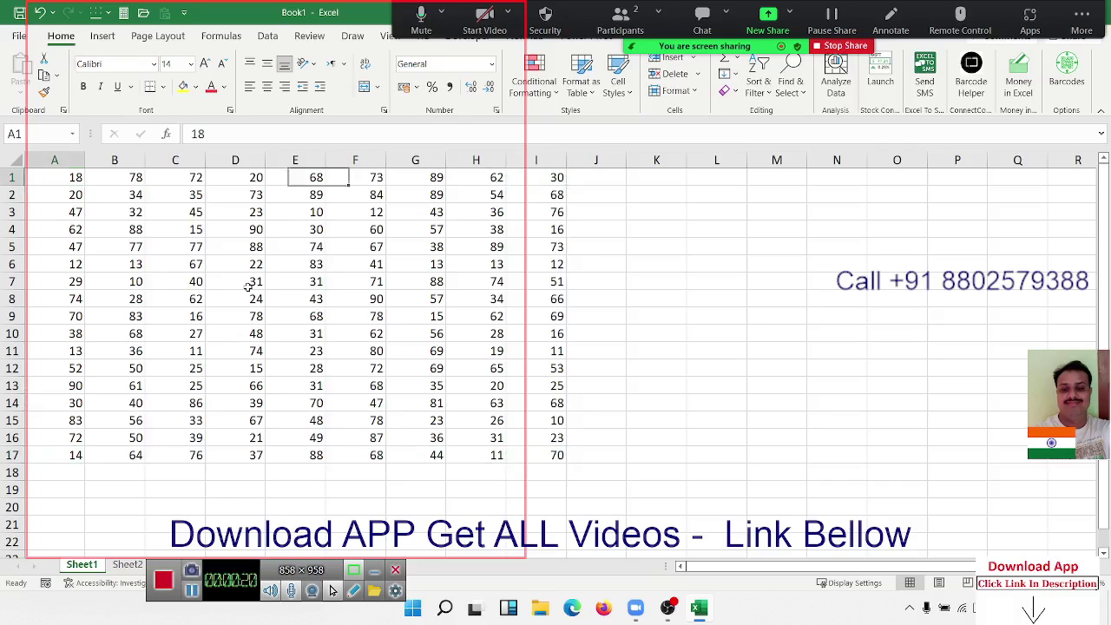
key(ctrl+Down)
key(ctrl+Right)
key(ctrl+Up)
key(ctrl+Left)
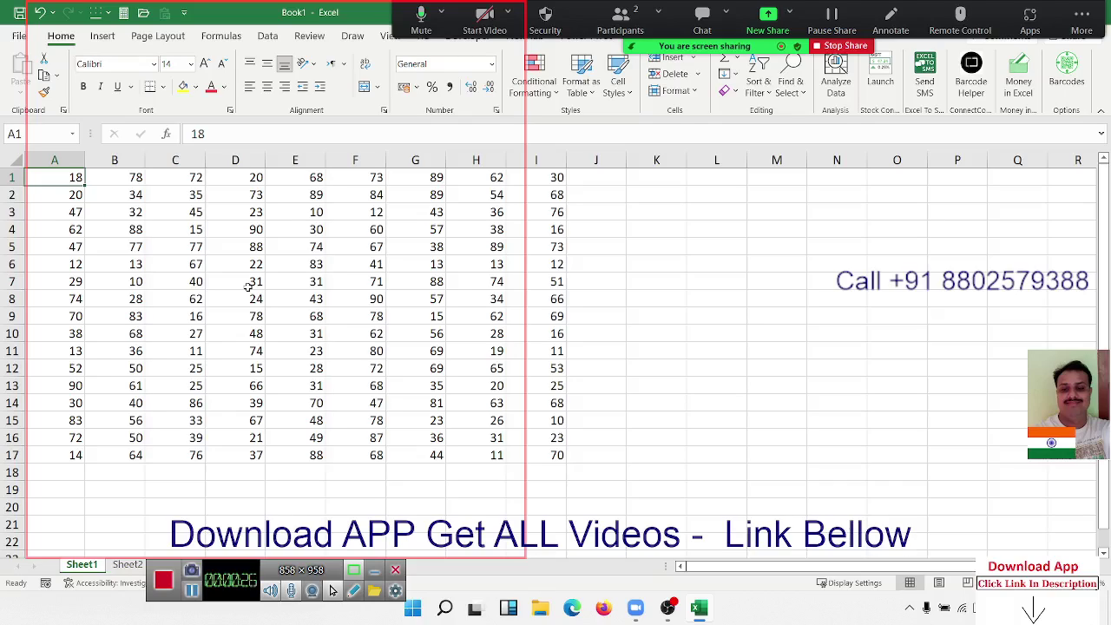
key(ctrl+shift+Right)
Step: Select row 1 and then the whole table A1:I17 with Ctrl+Shift+arrow keys
key(ctrl+shift+Down)
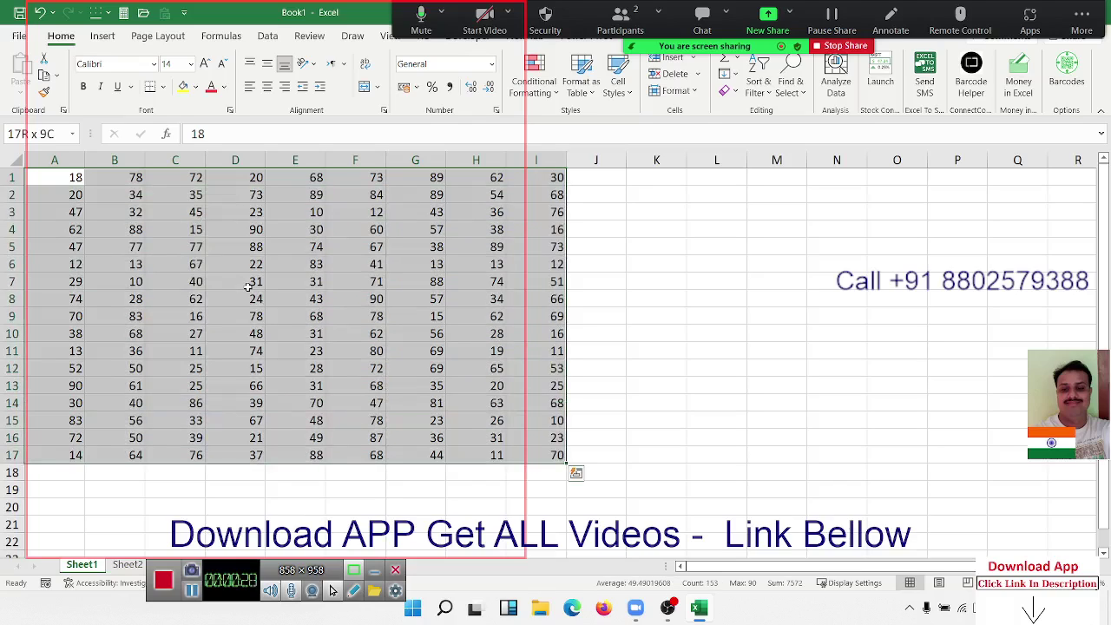
key(ctrl+Home)
key(ctrl+shift+Right)
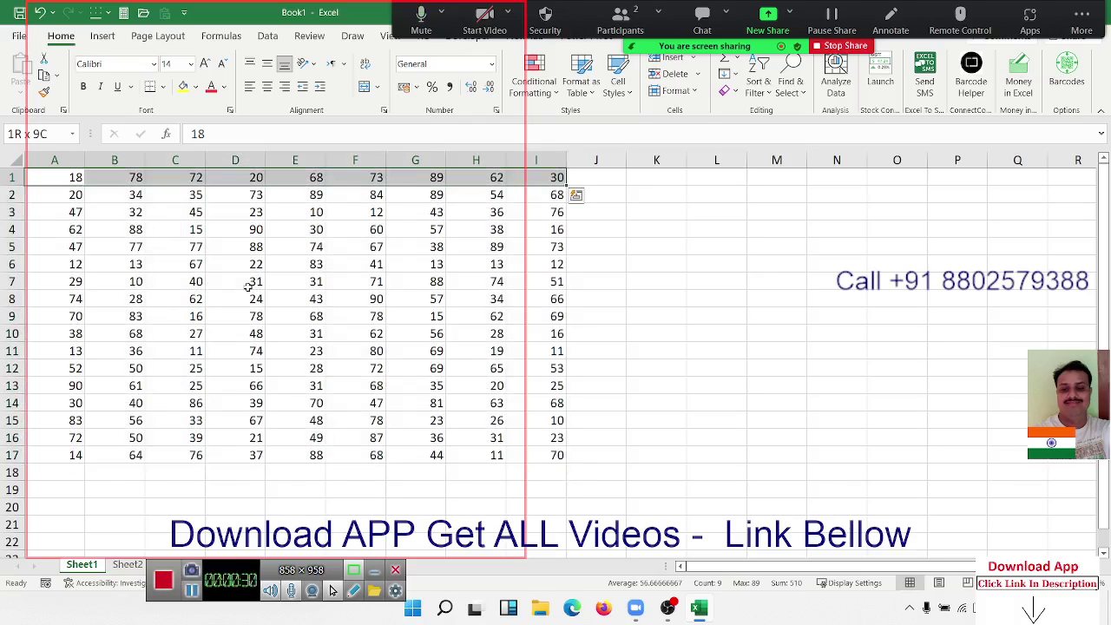
key(ctrl+shift+Down)
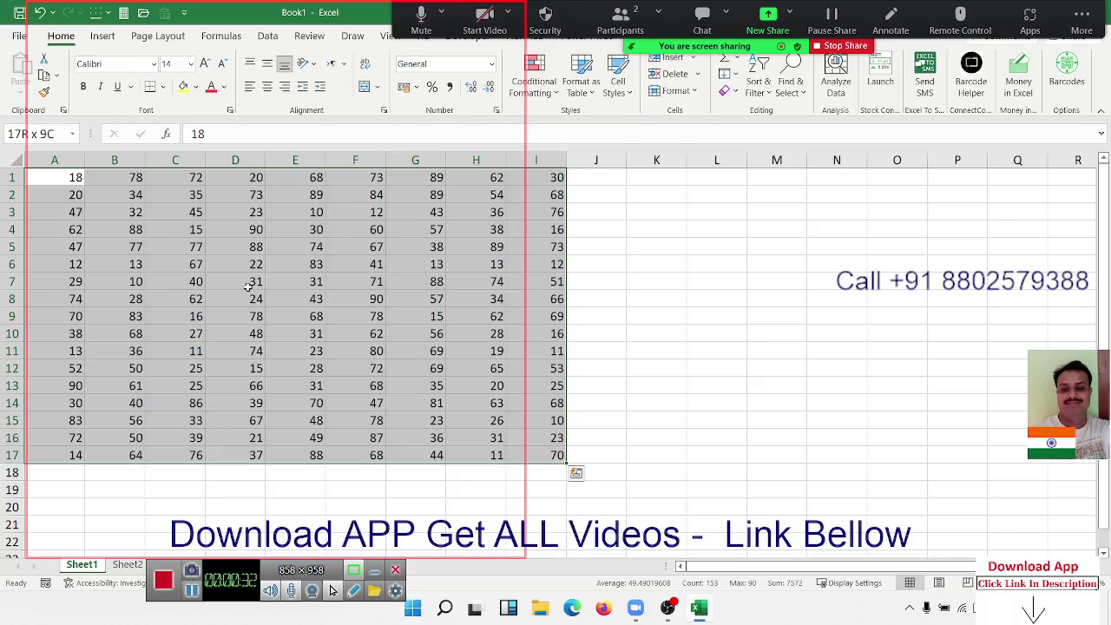
Step: Clear the value 74 from cell A8 and select the block A1:I7 above the gap
key(ctrl+Home)
key(Down)
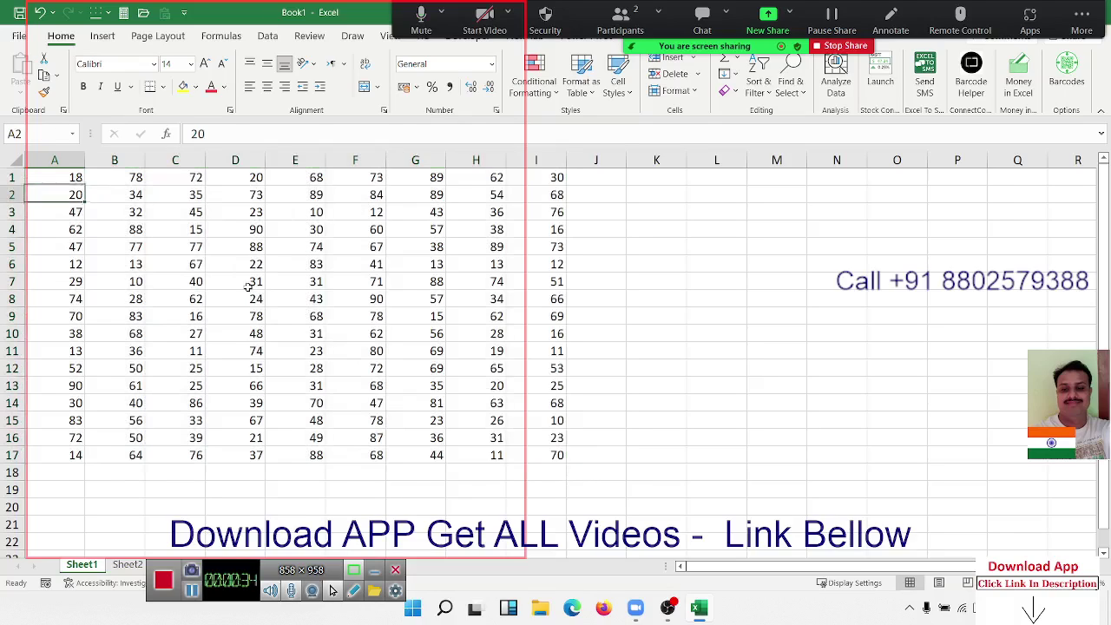
key(Down)
key(Down)
key(Down)
key(Down)
key(Down)
key(Down)
key(Delete)
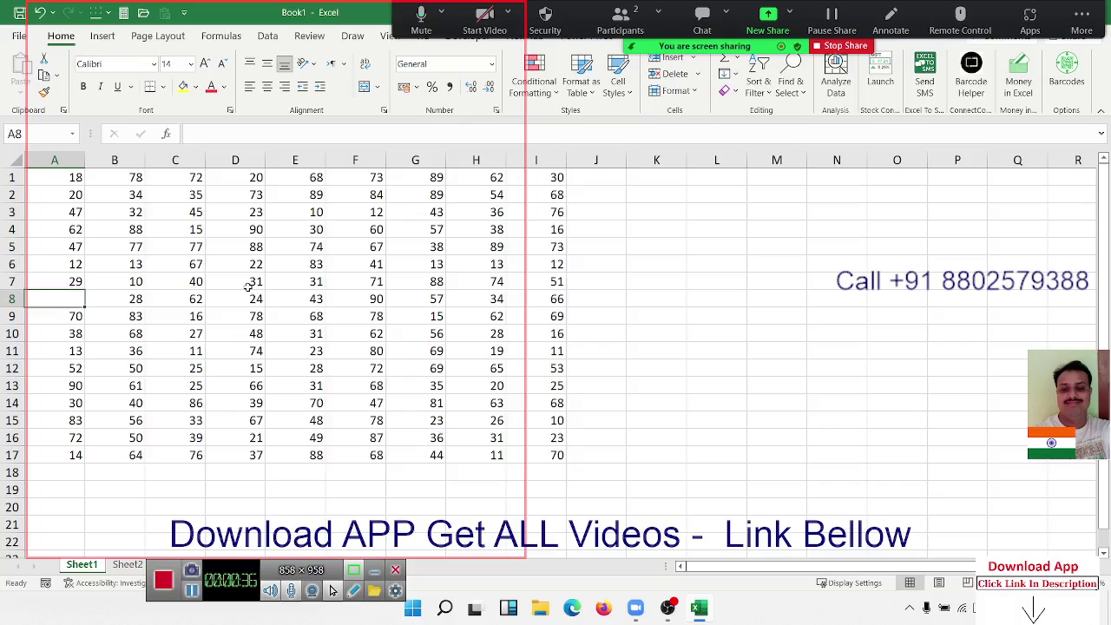
key(Up)
key(ctrl+Home)
key(ctrl+shift+Right)
key(shift+Down)
key(shift+Down)
key(shift+Down)
key(shift+Down)
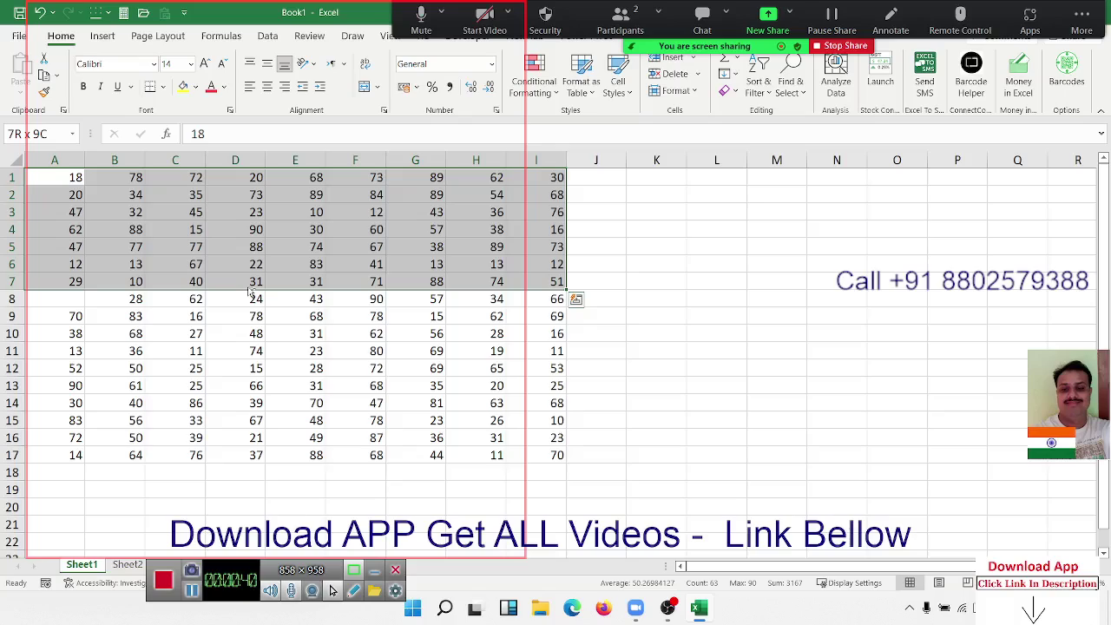
Step: Undo to restore 74 in A8, then select and copy the whole A1:I17 block
key(ctrl+z)
key(ctrl+Home)
key(ctrl+shift+Right)
key(ctrl+shift+Down)
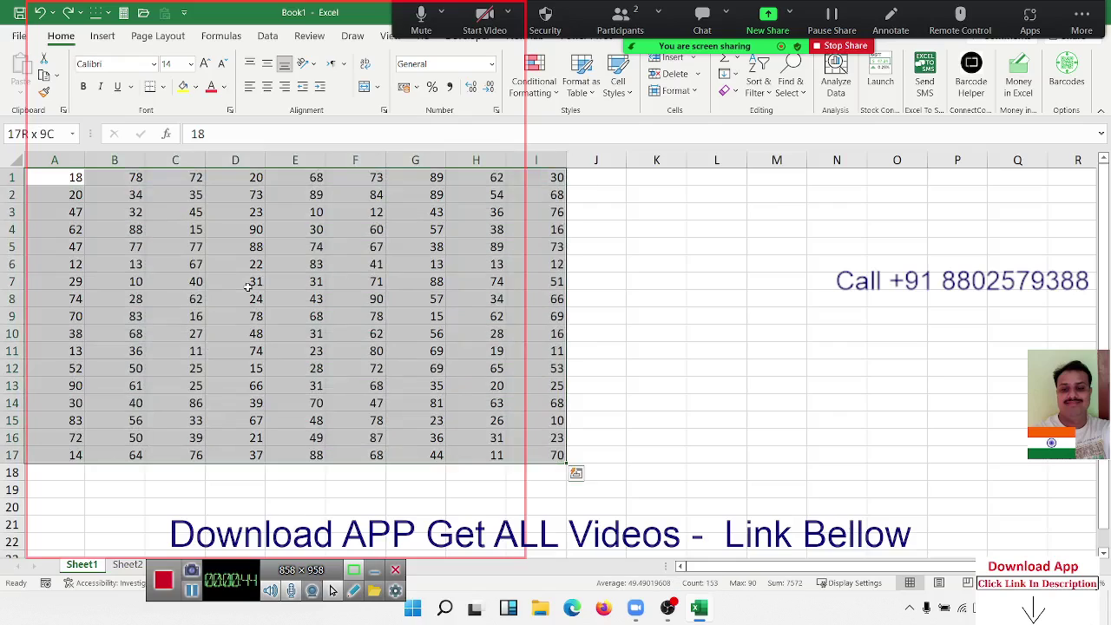
key(ctrl+c)
Step: Paste the copied block at A18 and again below row 34, then clear the copy marquee
key(ctrl+Down)
key(Down)
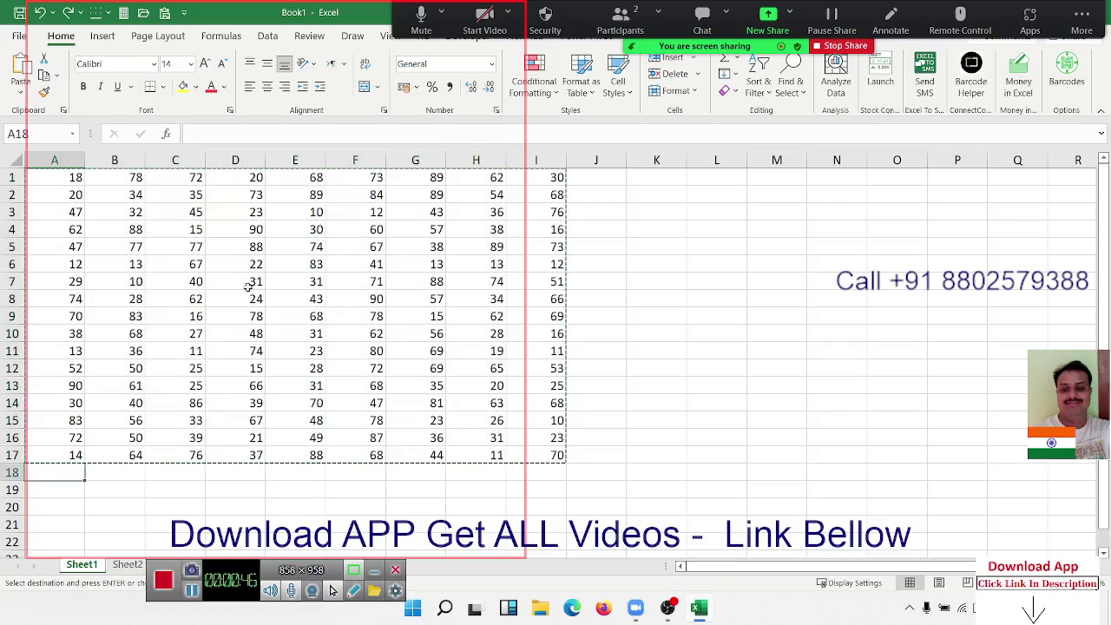
key(ctrl+v)
key(ctrl+Down)
key(Down)
key(Down)
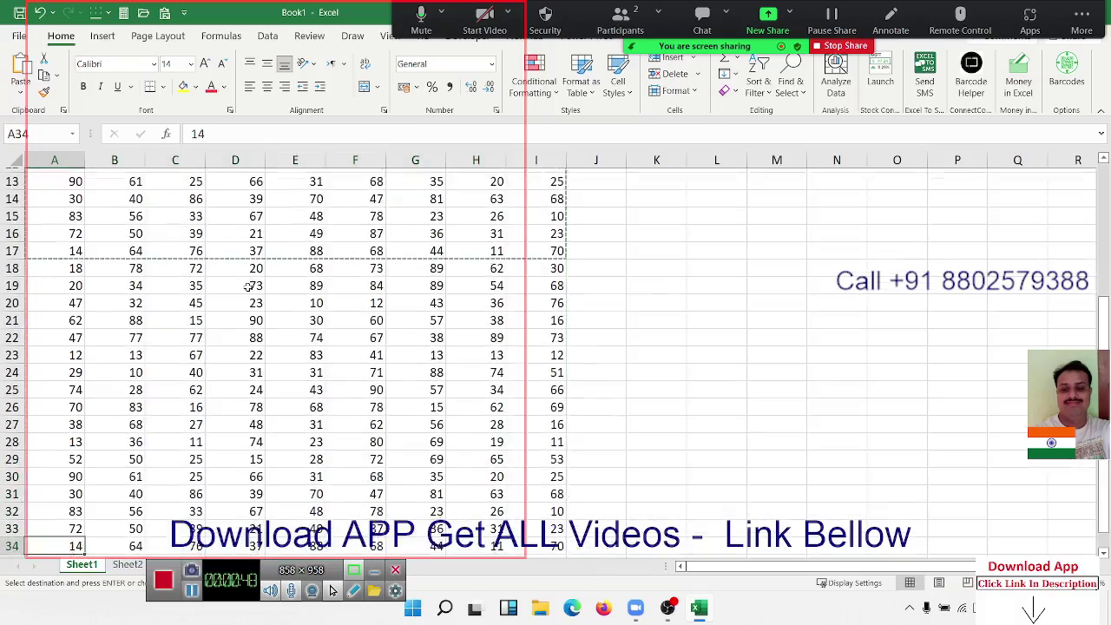
key(Up)
key(ctrl+v)
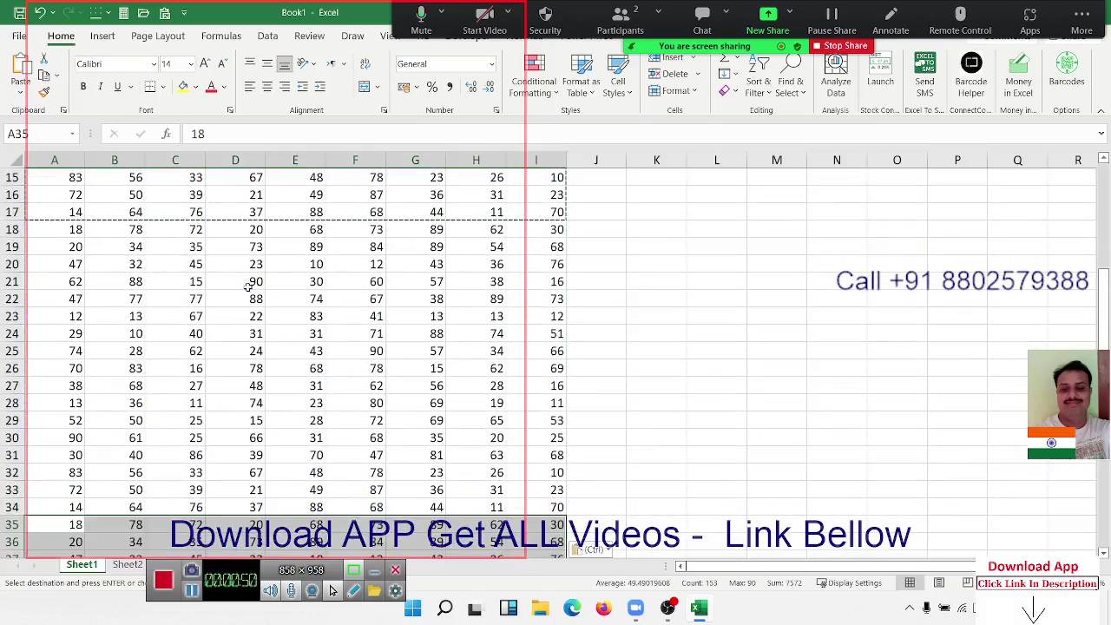
key(ctrl+Down)
key(ctrl+Up)
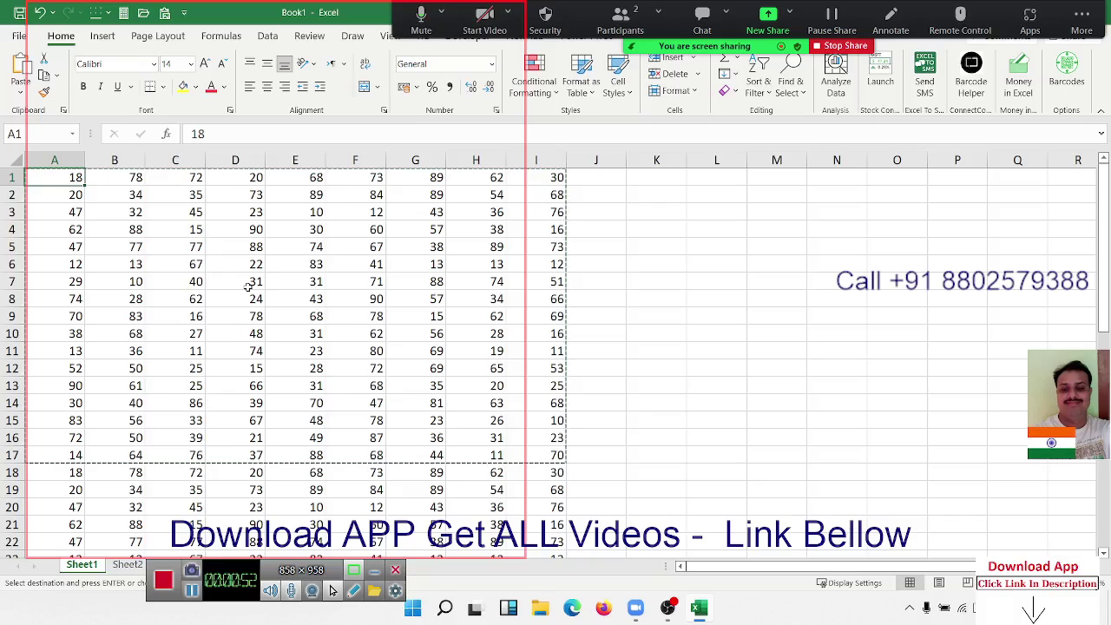
key(Escape)
key(Right)
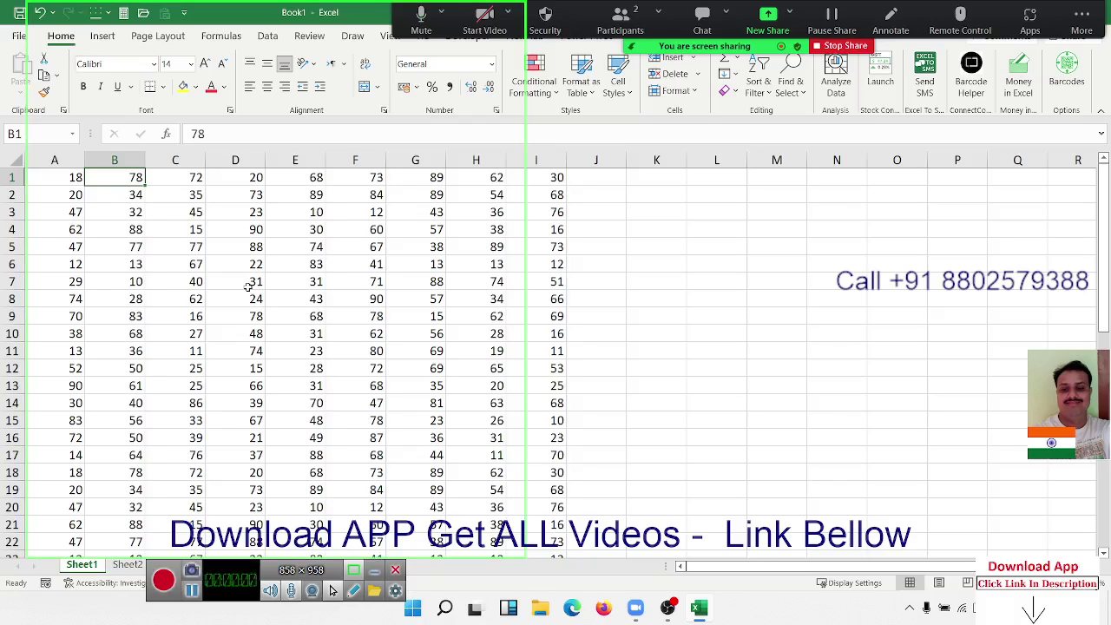
Step: Jump between the top and bottom of column A with Ctrl+Up and Ctrl+Down
key(Left)
key(ctrl+Down)
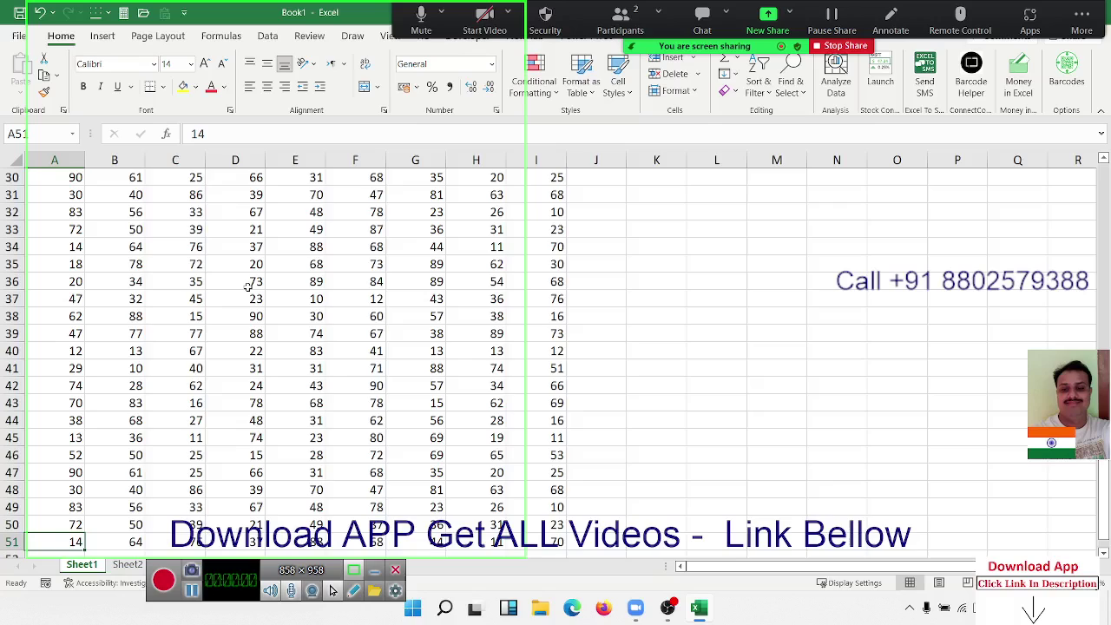
key(ctrl+Up)
key(ctrl)
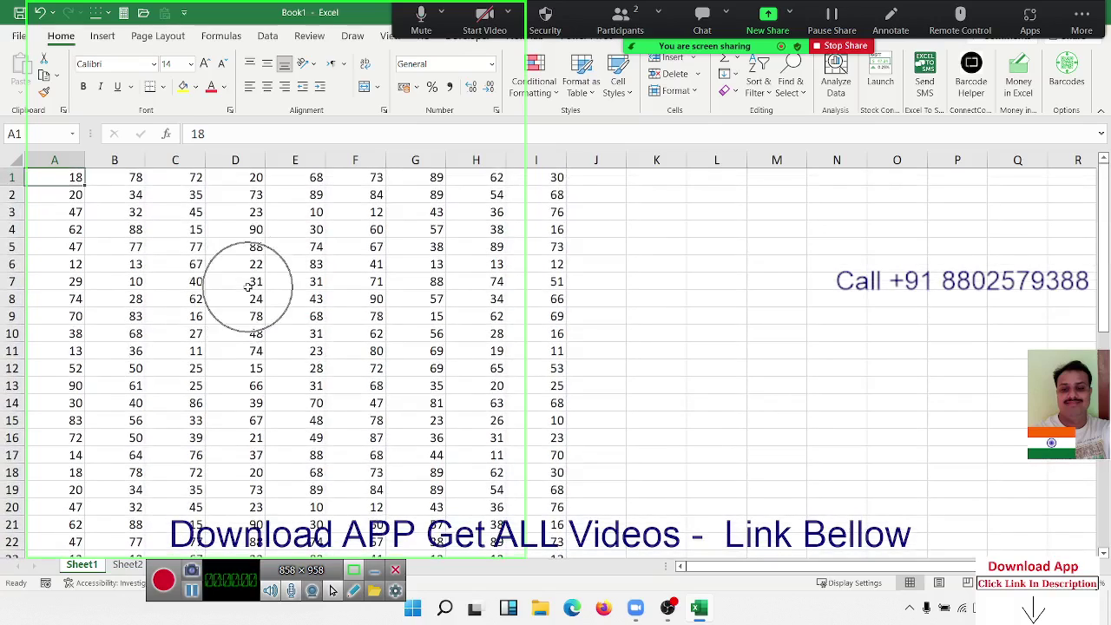
key(ctrl+Down)
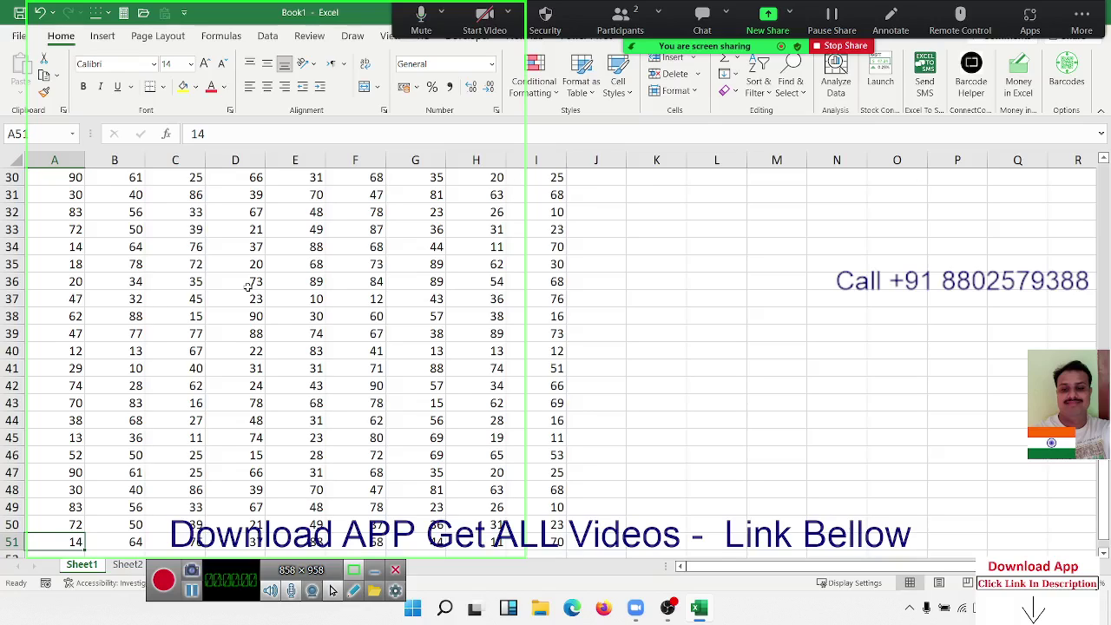
key(ctrl+Up)
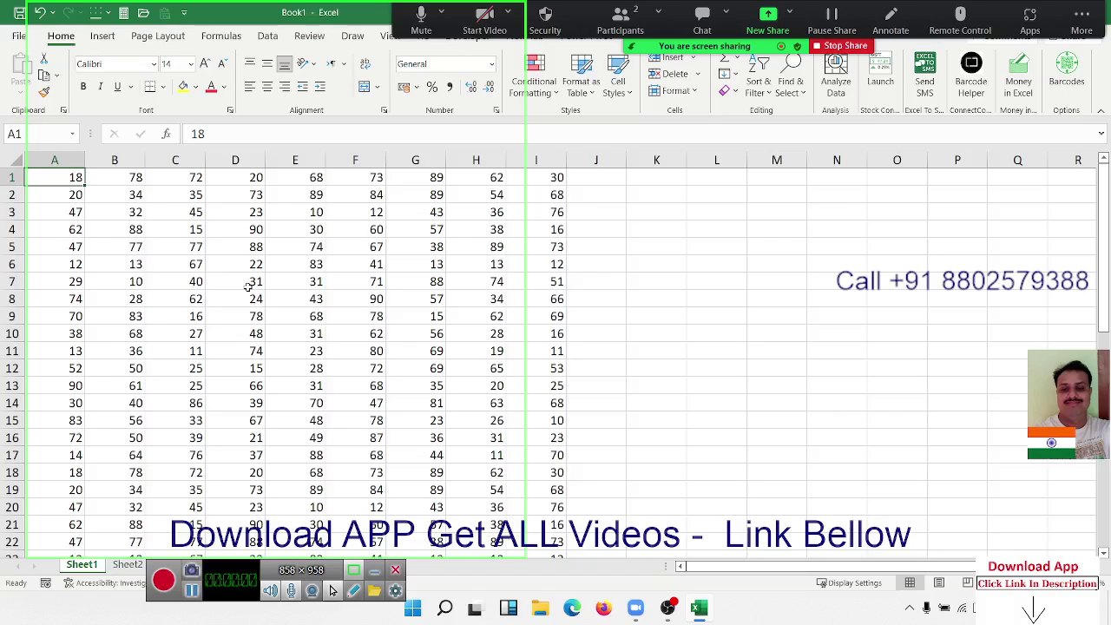
key(F12)
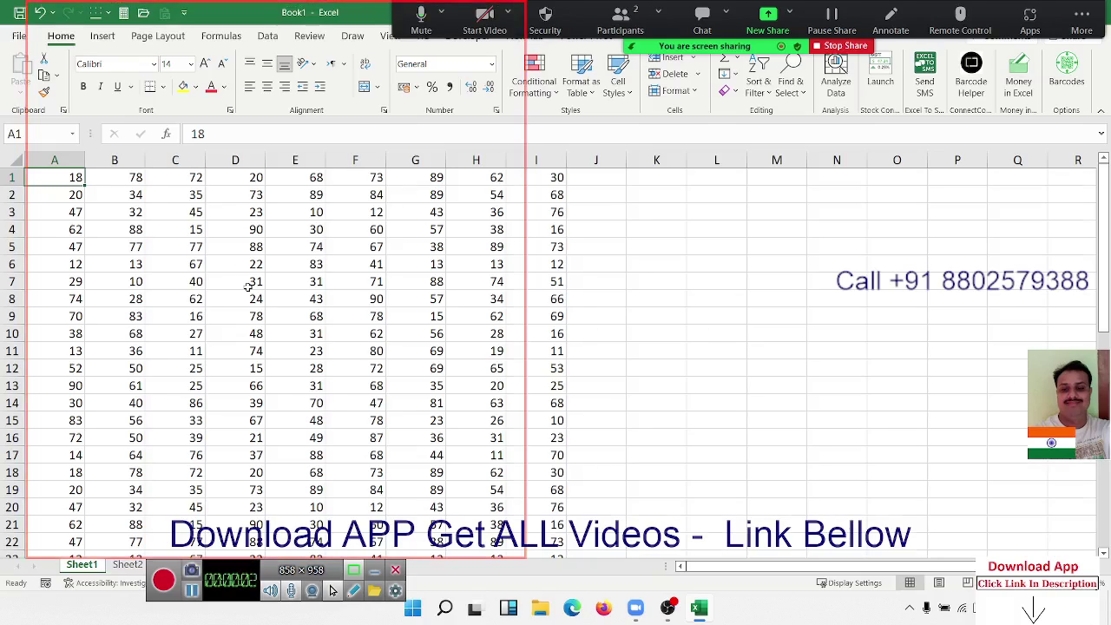
key(ctrl+Down)
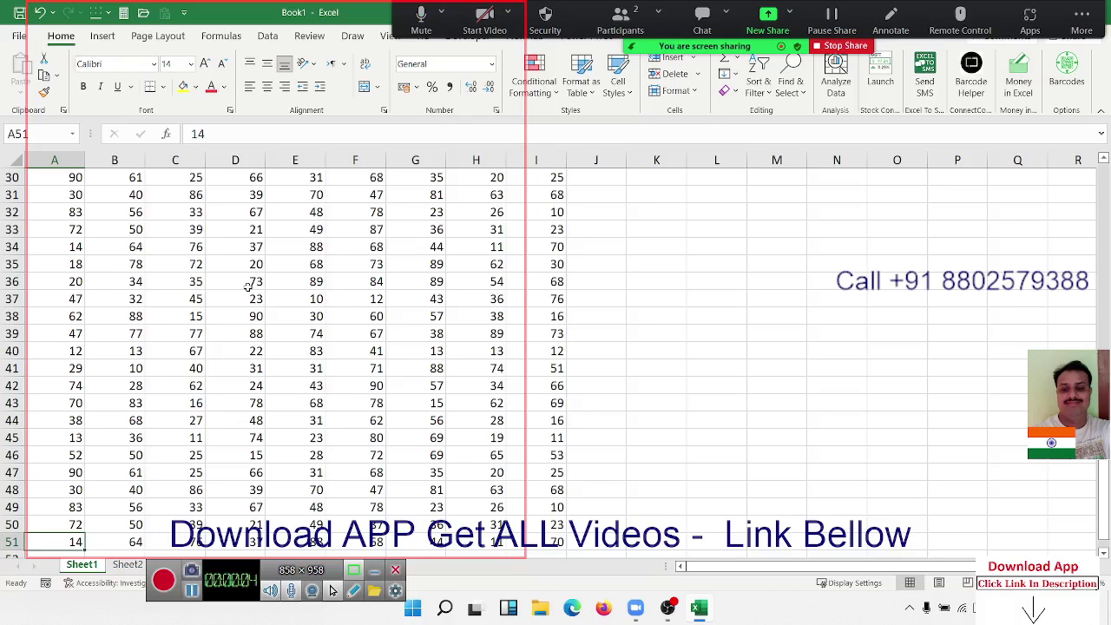
key(ctrl+Up)
Step: Clear the value 38 from A10 and the value 14 from A17
key(Down)
key(Down)
key(Down)
key(Down)
key(Down)
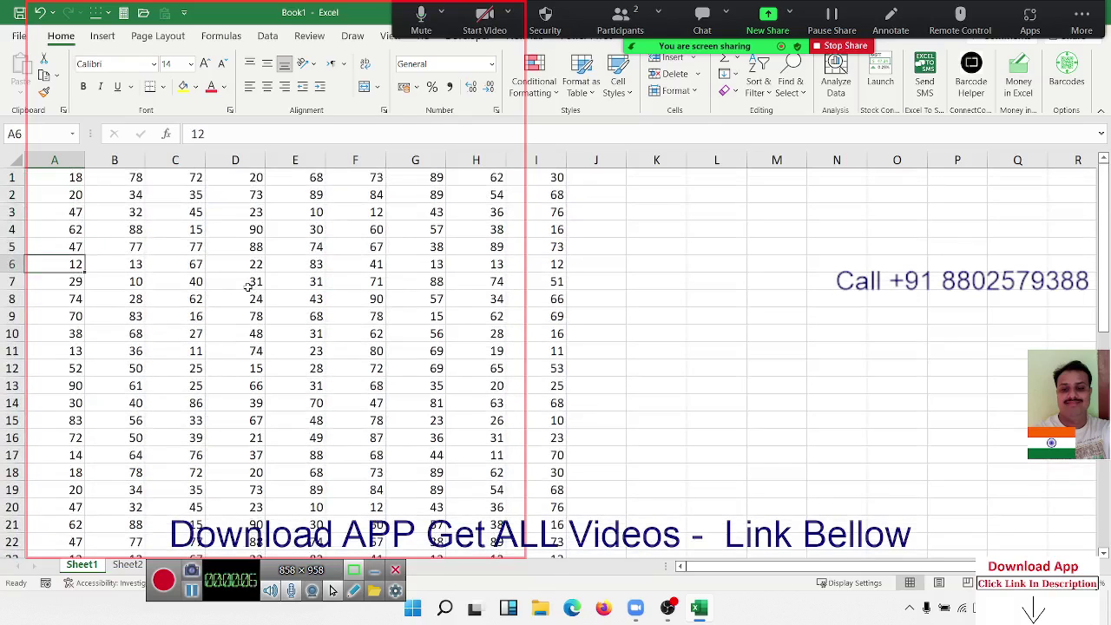
key(Down)
key(Down)
key(Down)
key(Delete)
key(Down)
key(Down)
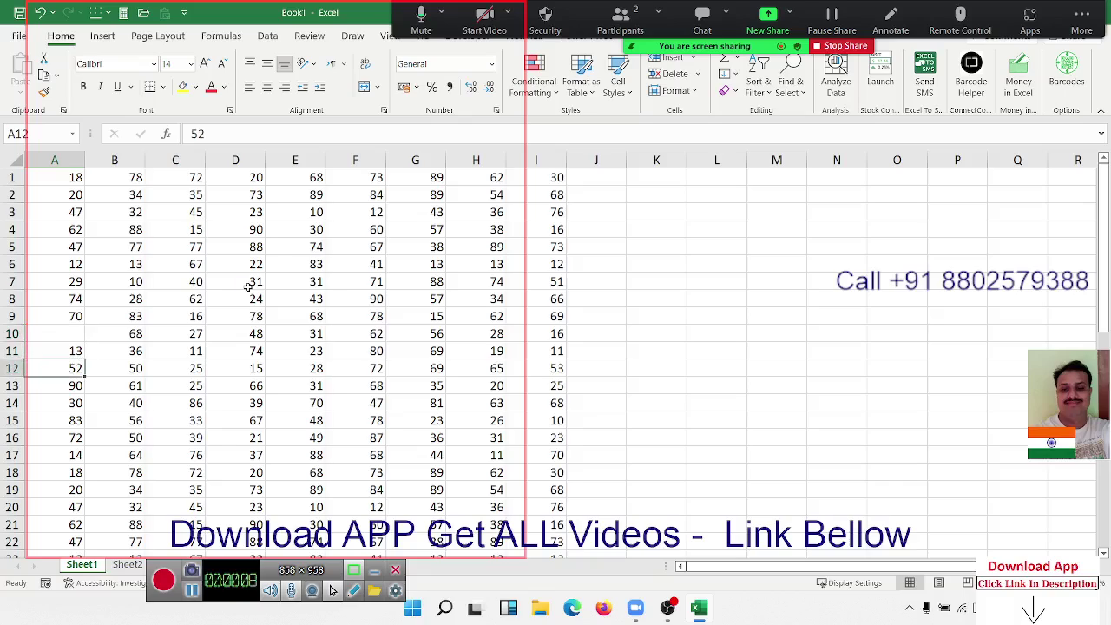
key(Down)
key(Down)
key(Down)
key(Down)
key(Down)
key(Delete)
key(Up)
key(Up)
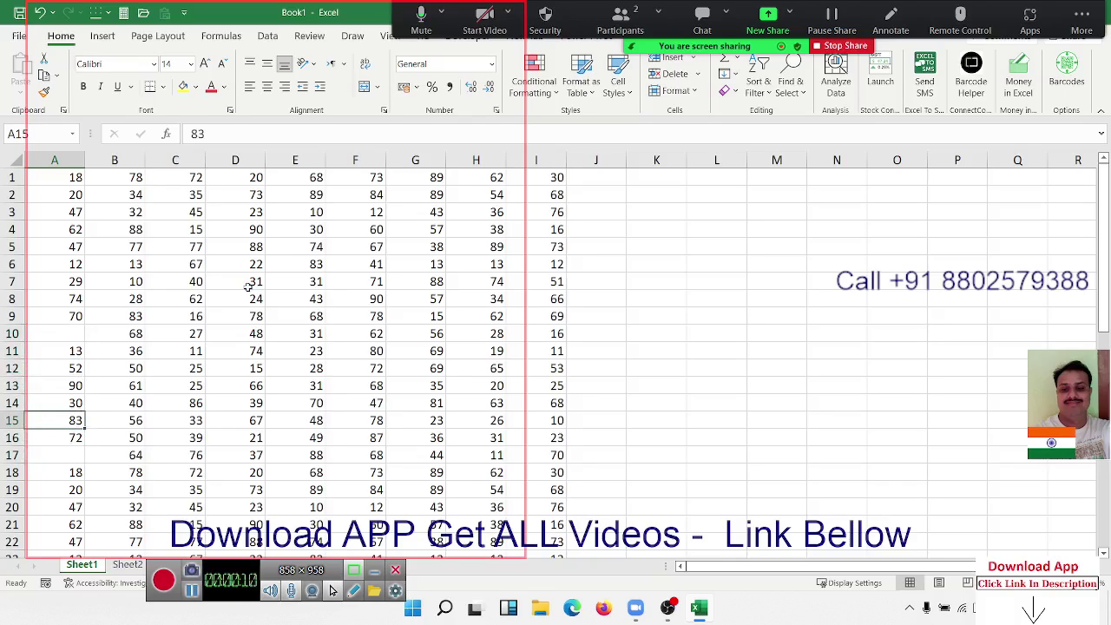
Step: Test Ctrl+arrow jumps in columns A and B, stopping at the new gaps
key(Right)
key(ctrl+Up)
key(Left)
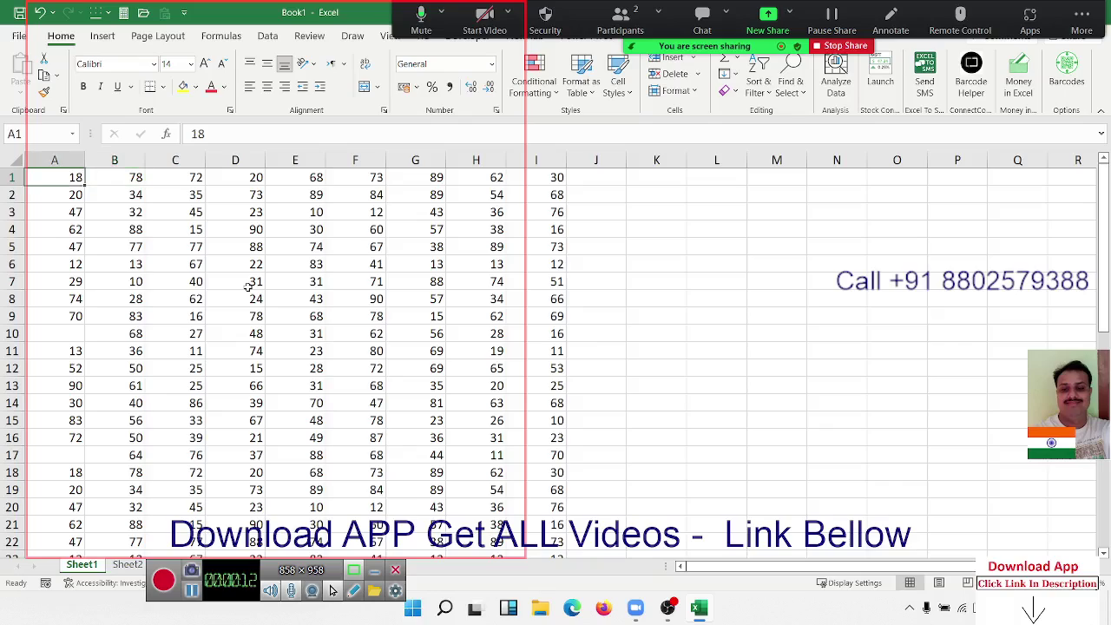
key(ctrl+Down)
key(ctrl+Down)
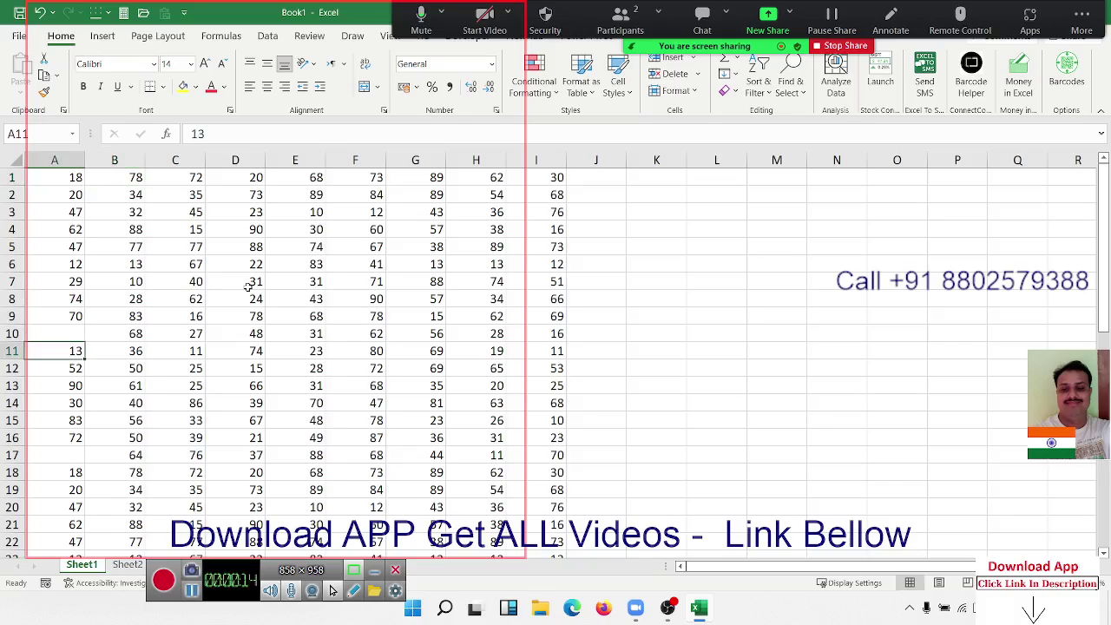
key(ctrl+Down)
key(ctrl+Down)
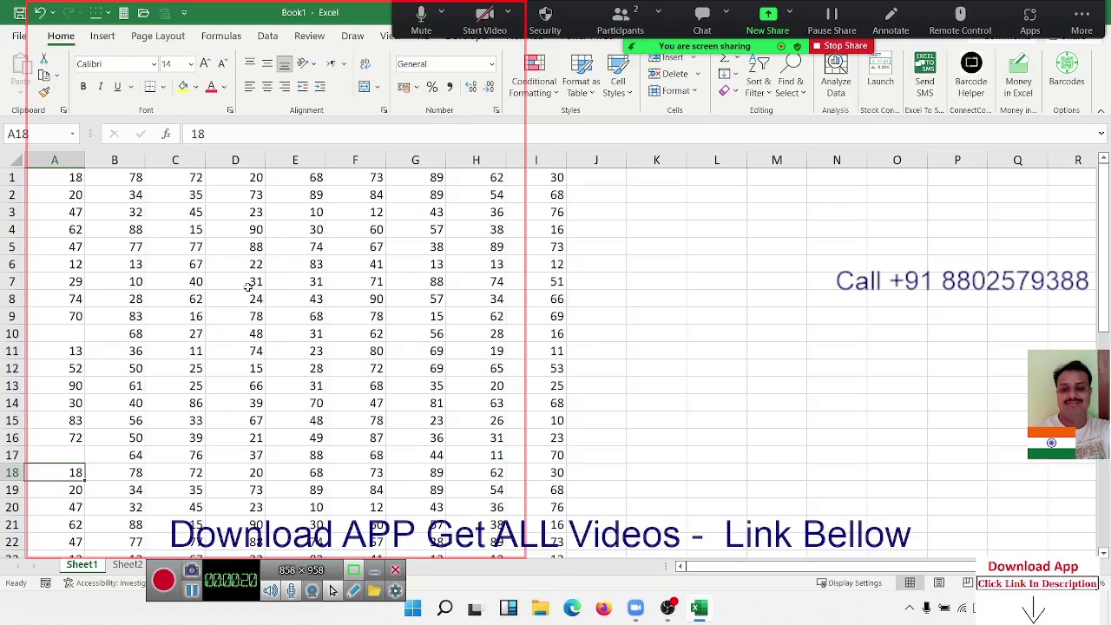
key(Right)
key(Right)
key(Left)
key(Up)
key(Up)
key(Up)
key(Up)
key(Up)
key(Up)
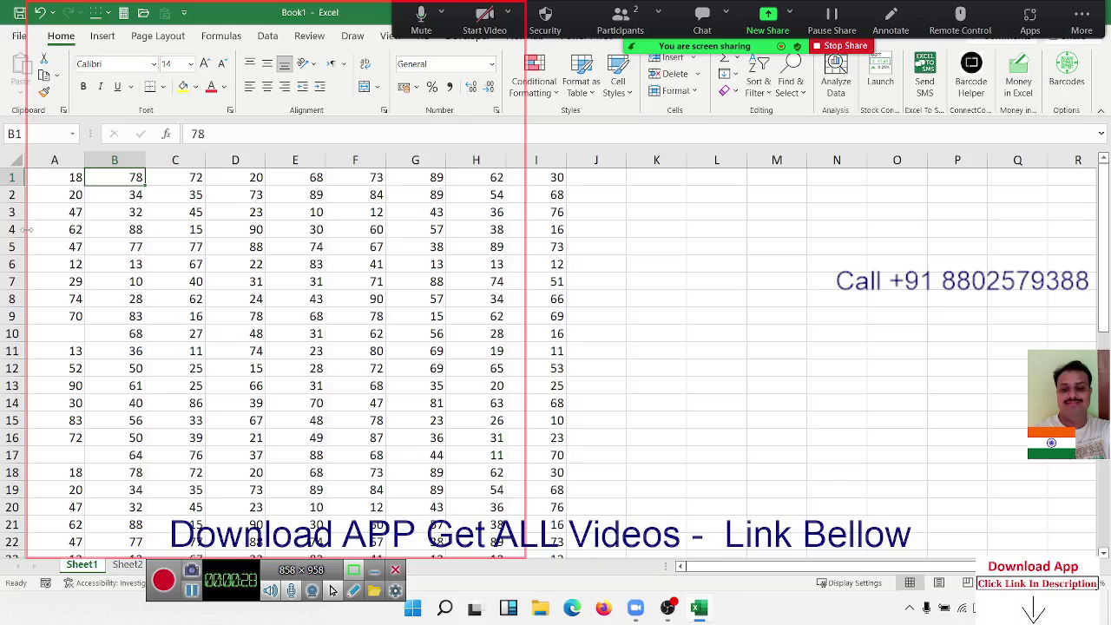
Step: Enter a65000 in the Name Box to jump far below the number table
drag(28, 230, 9, 217)
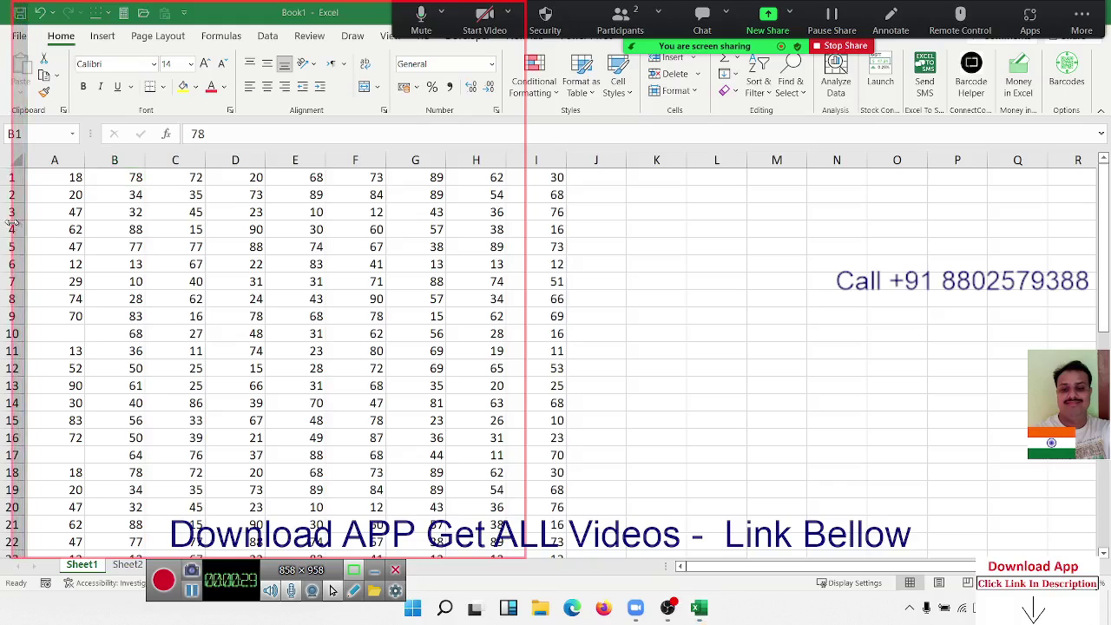
click(32, 134)
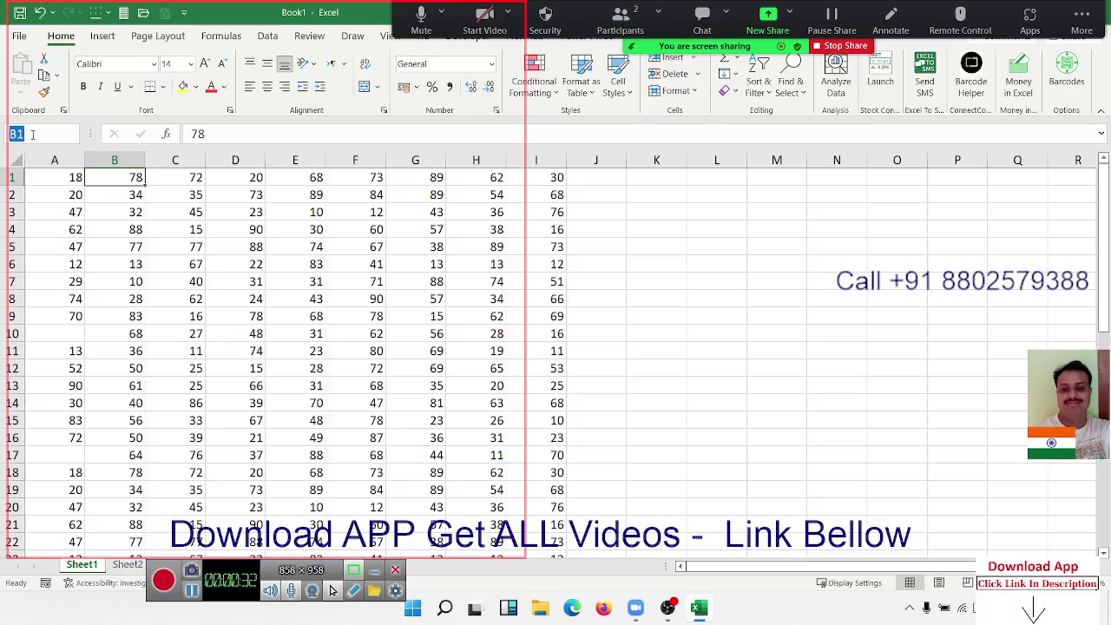
text(a65000)
key(Return)
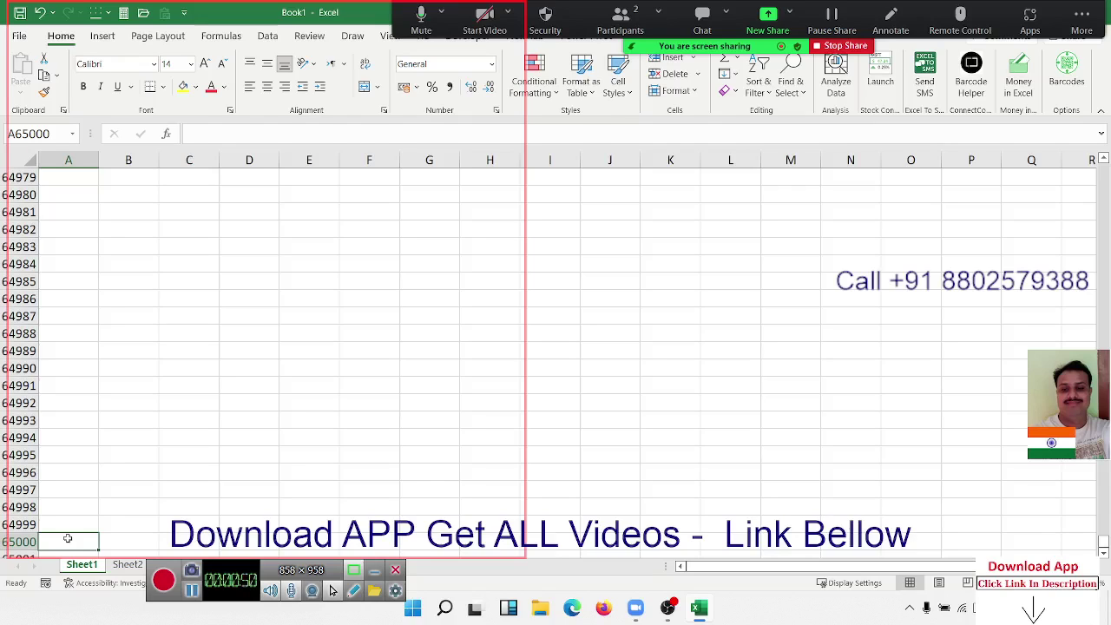
Step: Return up to row 51, move to I51, and select A1:I51 with Ctrl+Shift+Home
key(ctrl+Up)
scroll(67, 538, up, 3)
scroll(70, 539, up, 7)
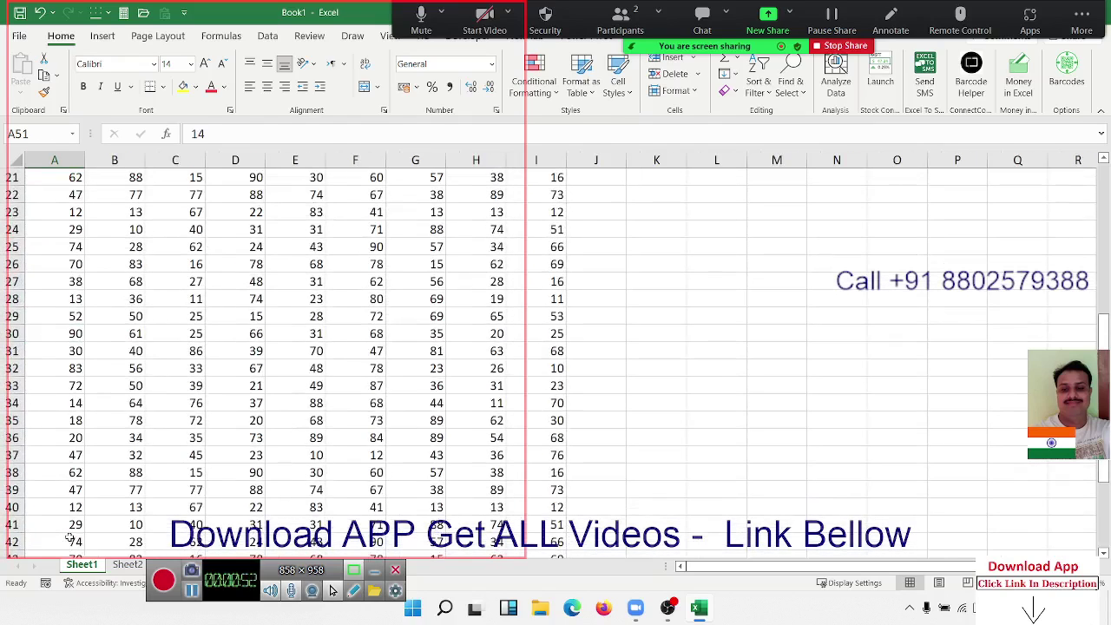
scroll(69, 540, down, 3)
scroll(69, 539, down, 3)
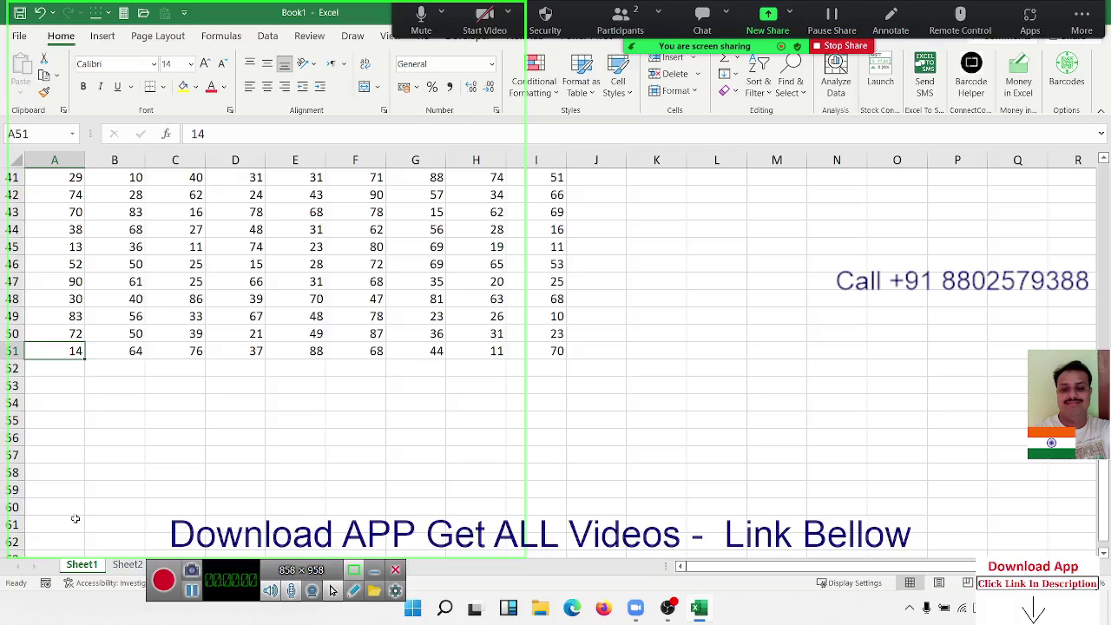
key(ctrl+Right)
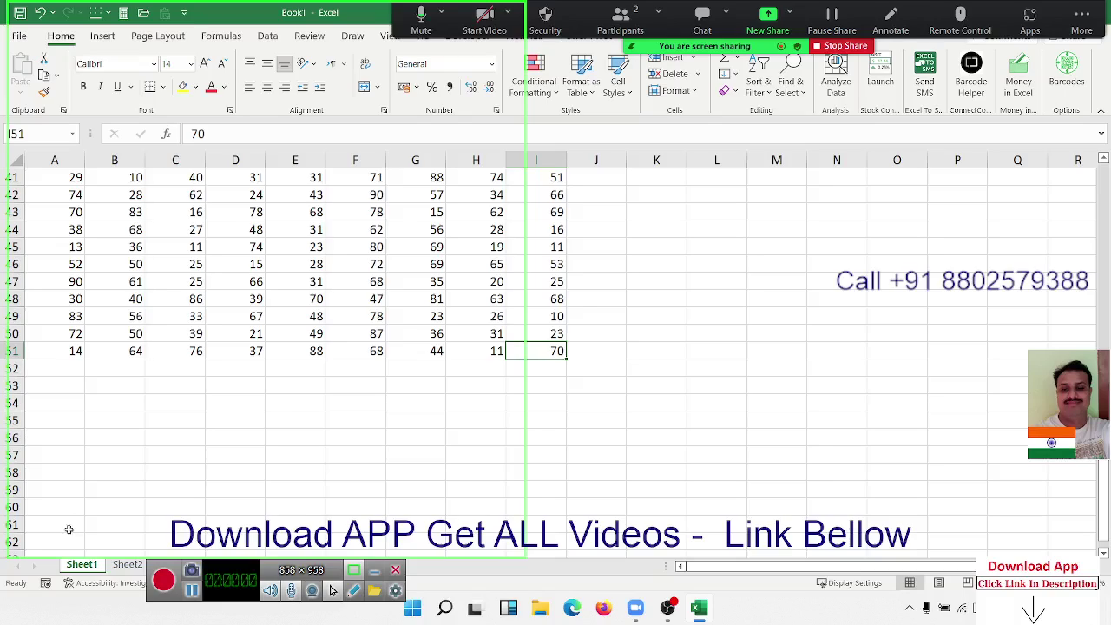
click(489, 352)
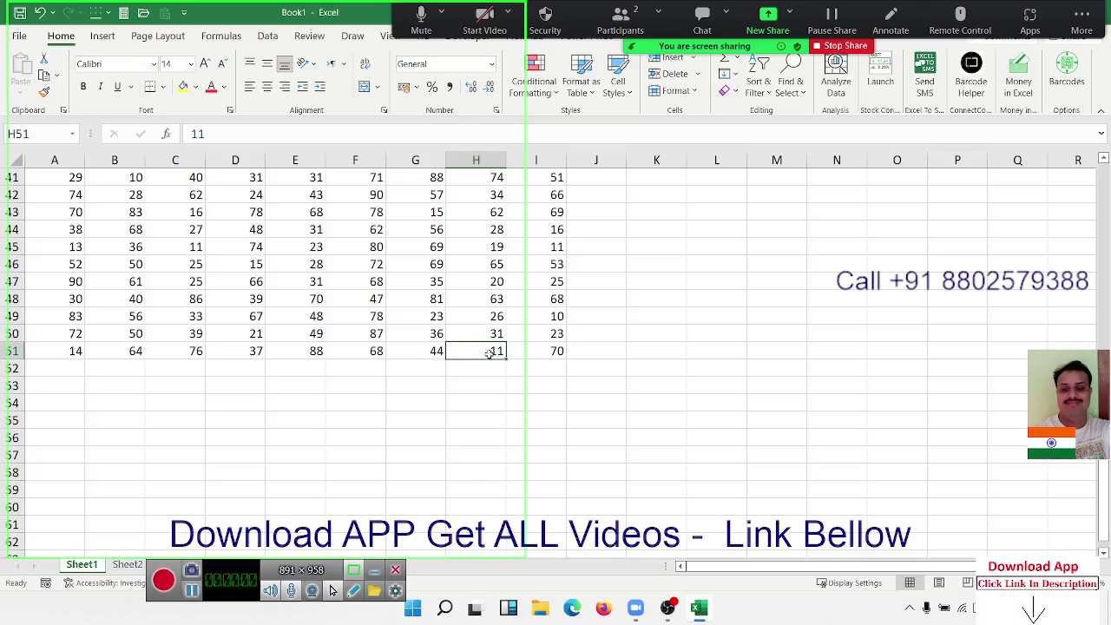
click(544, 355)
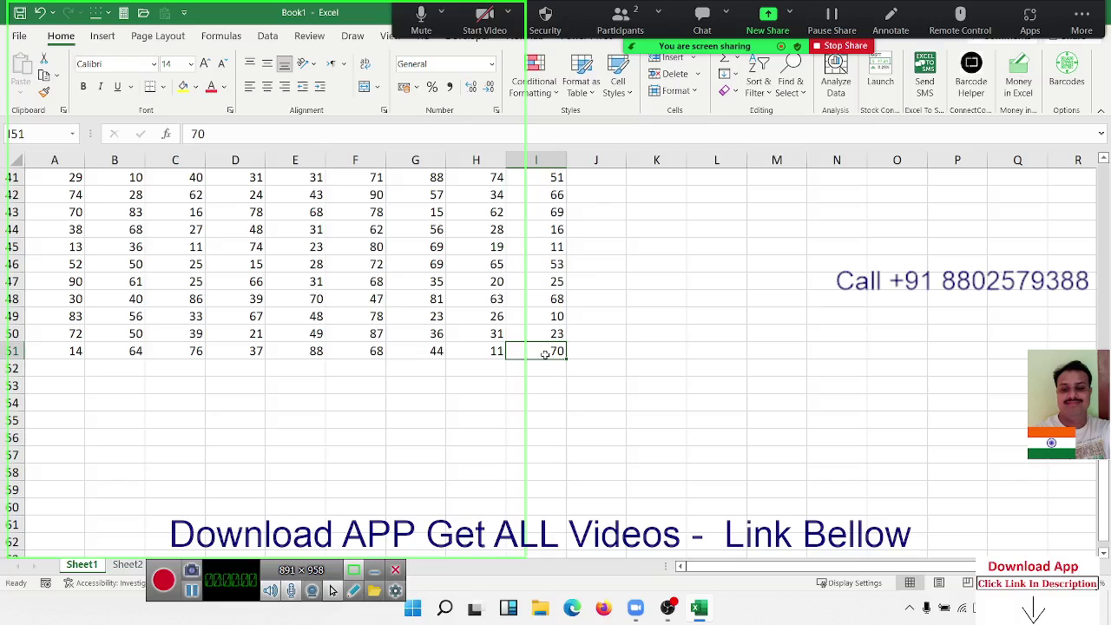
key(ctrl+shift+Home)
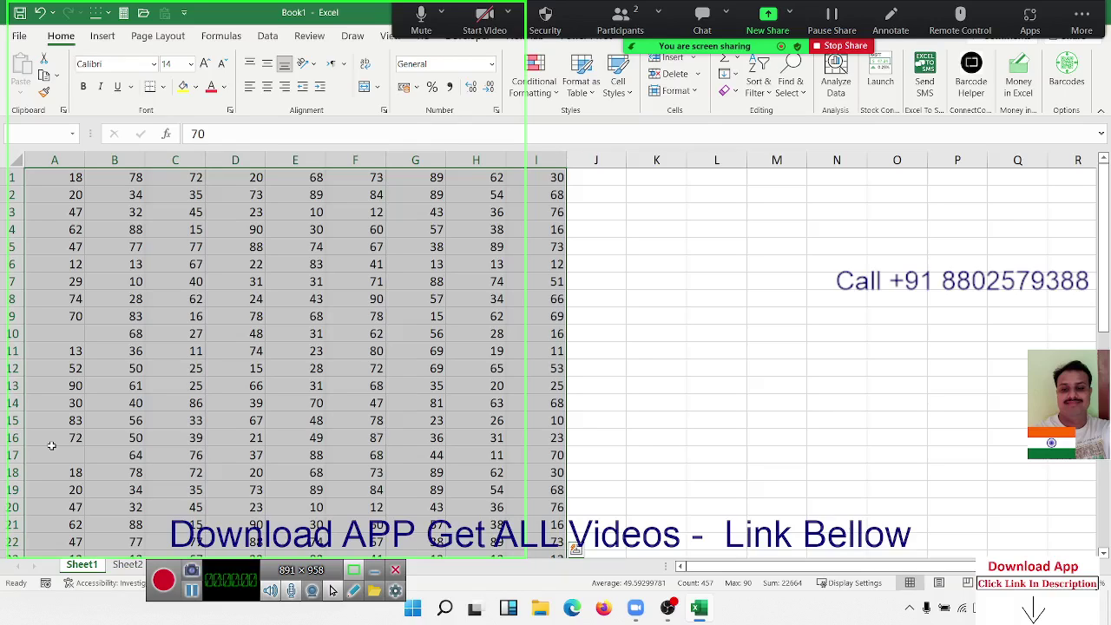
Step: From cell A1, use End mode with the Right arrow to reach the end of row 1
click(334, 211)
click(35, 178)
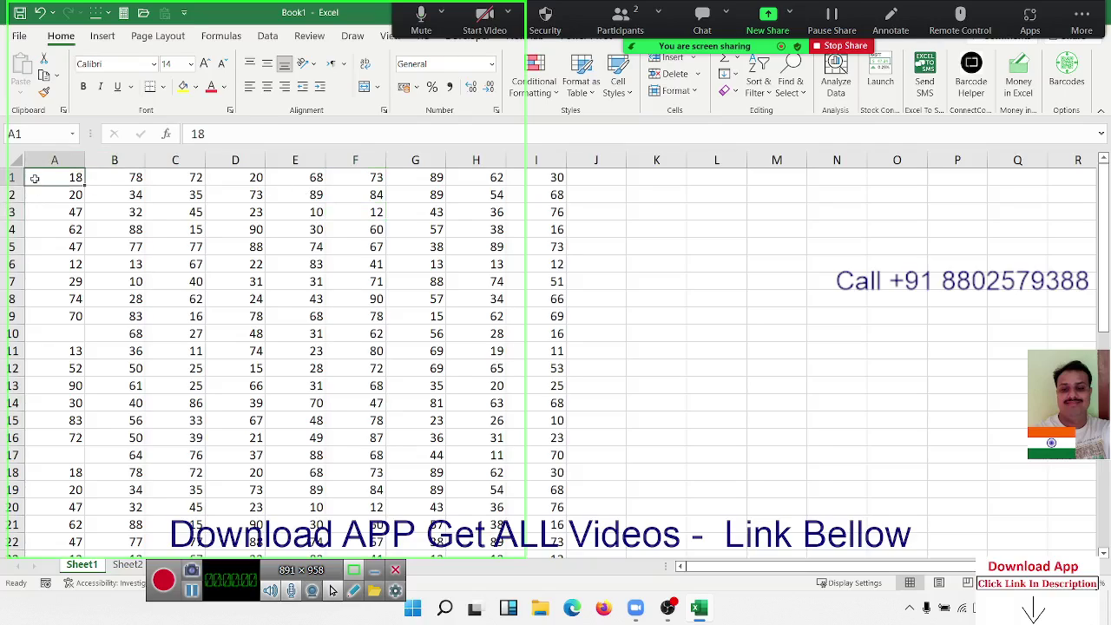
key(End)
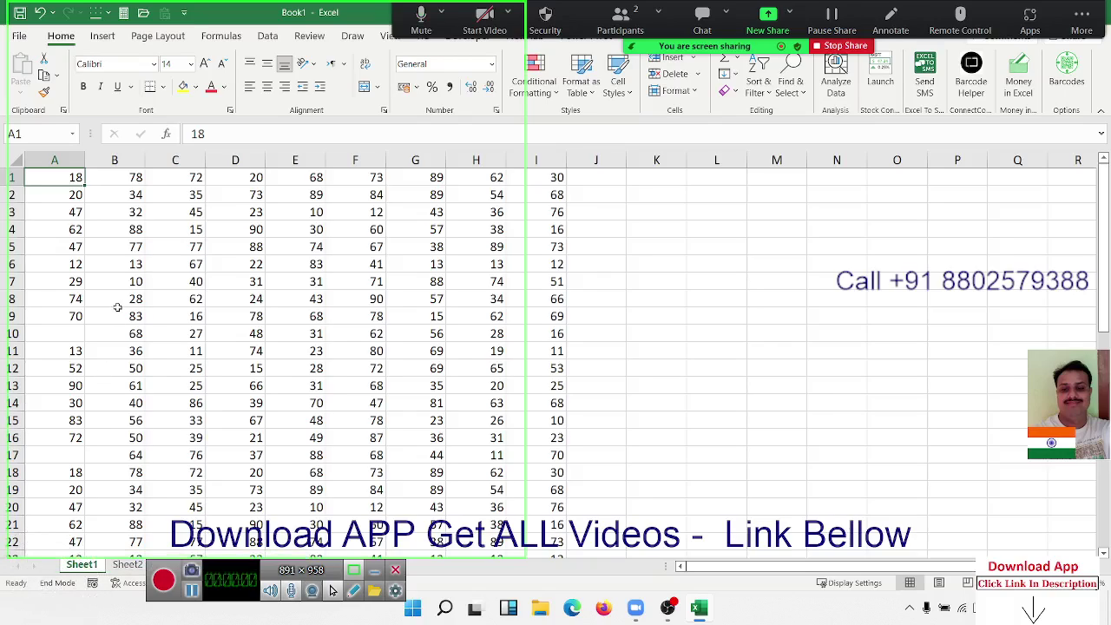
key(Right)
key(Right)
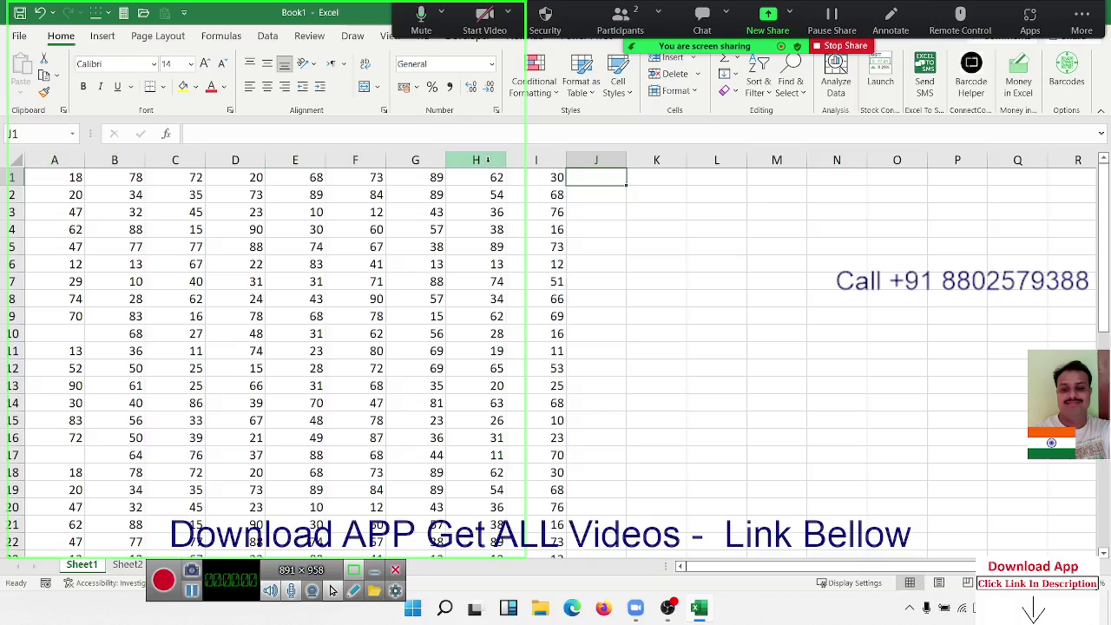
drag(612, 154, 29, 170)
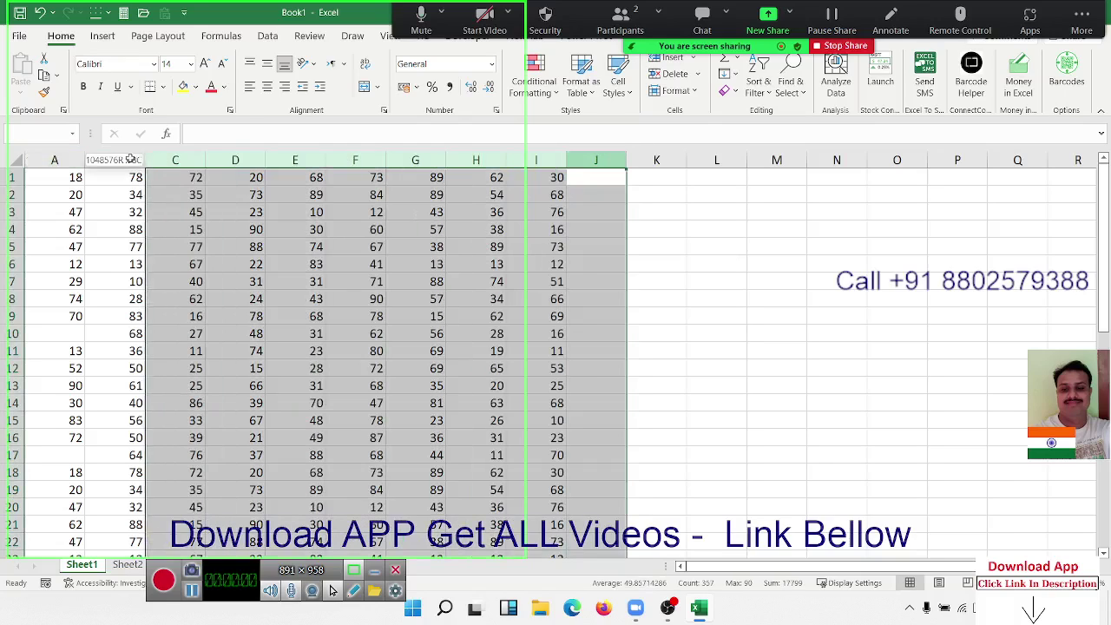
click(39, 180)
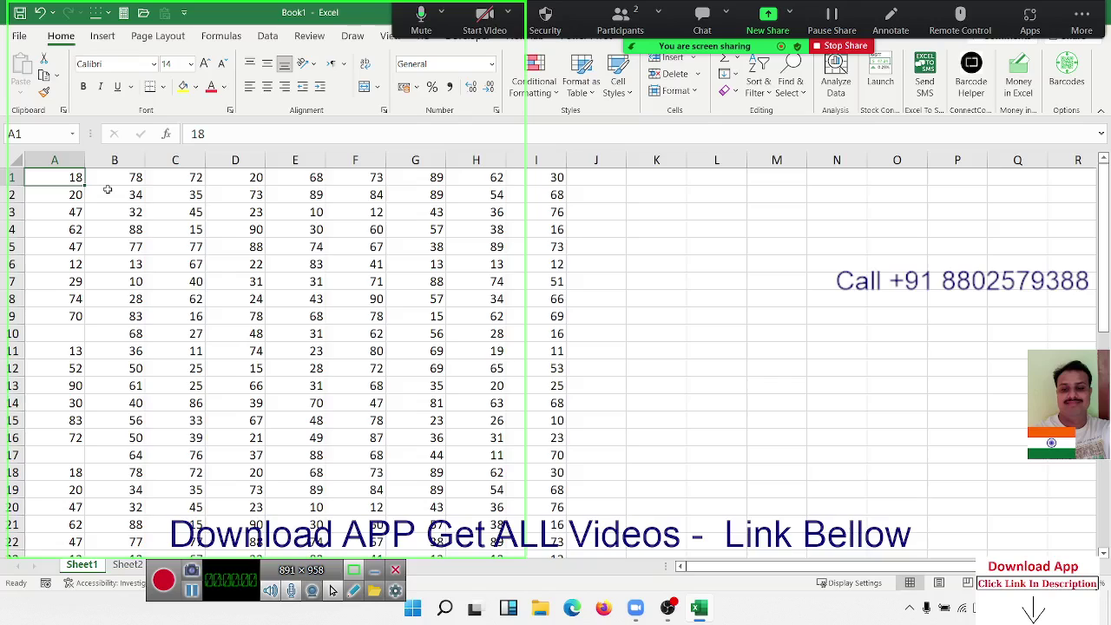
scroll(107, 189, down, 10)
click(598, 539)
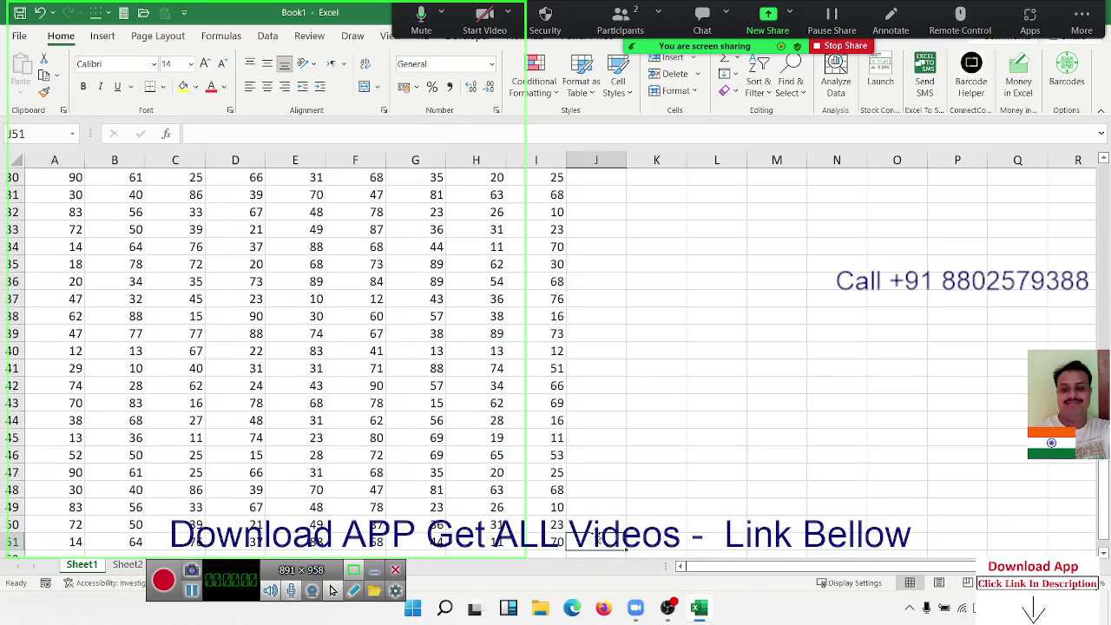
click(552, 528)
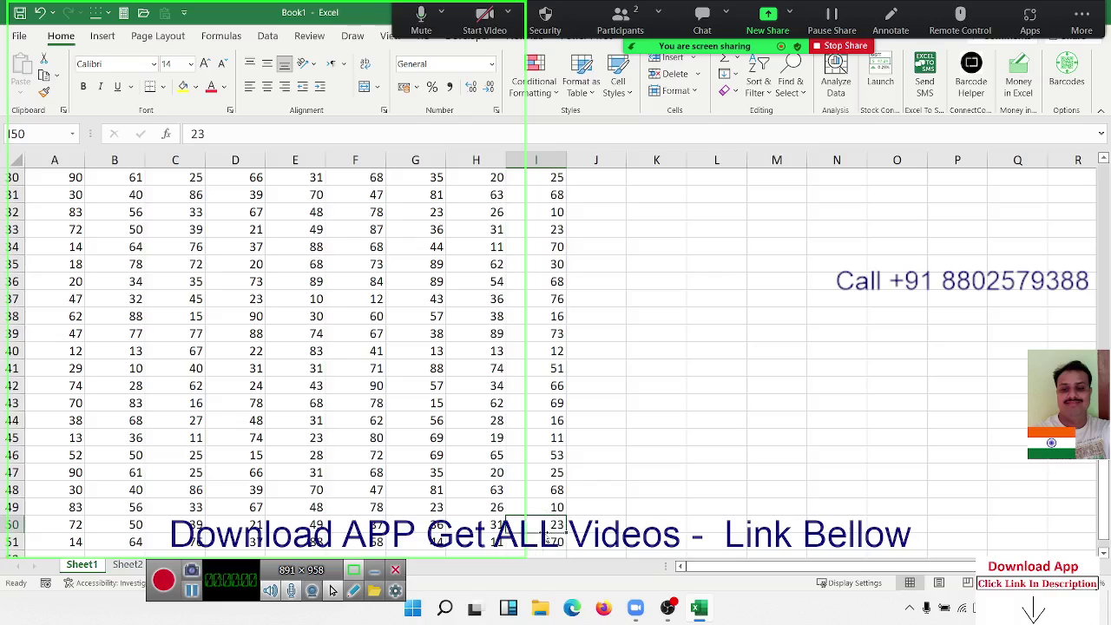
click(536, 542)
key(ctrl+Home)
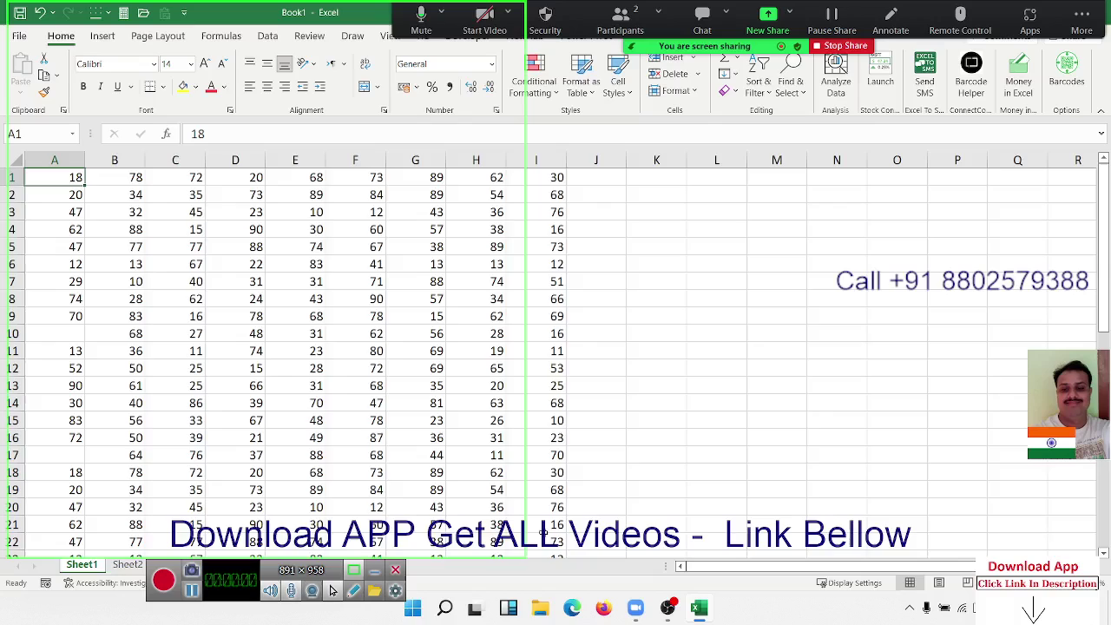
key(ctrl+shift+End)
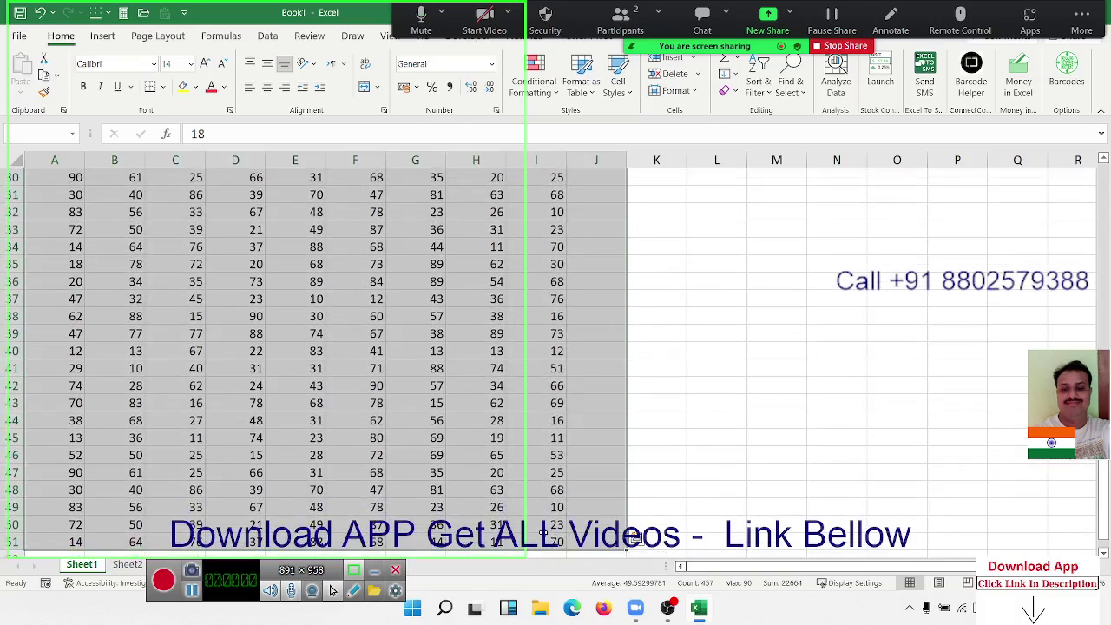
key(ctrl+Home)
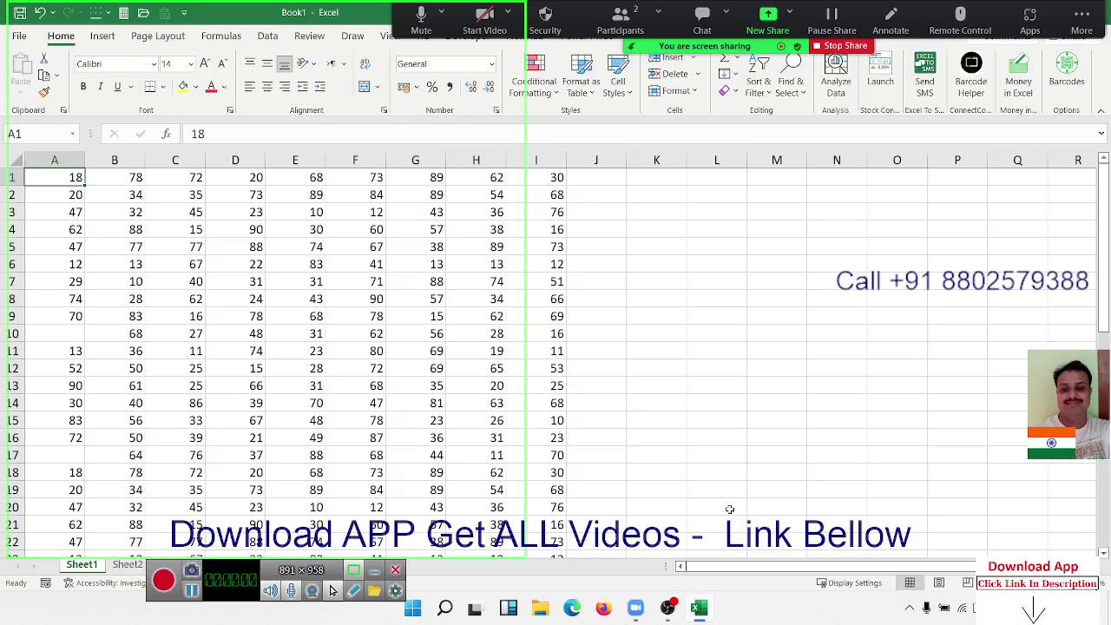
click(163, 579)
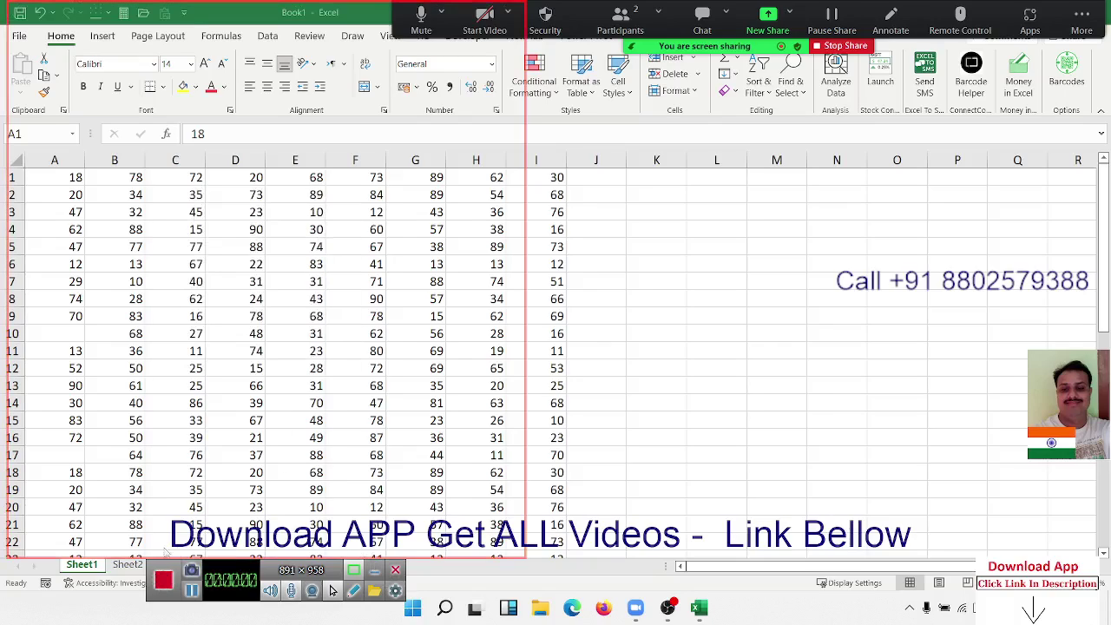
click(192, 591)
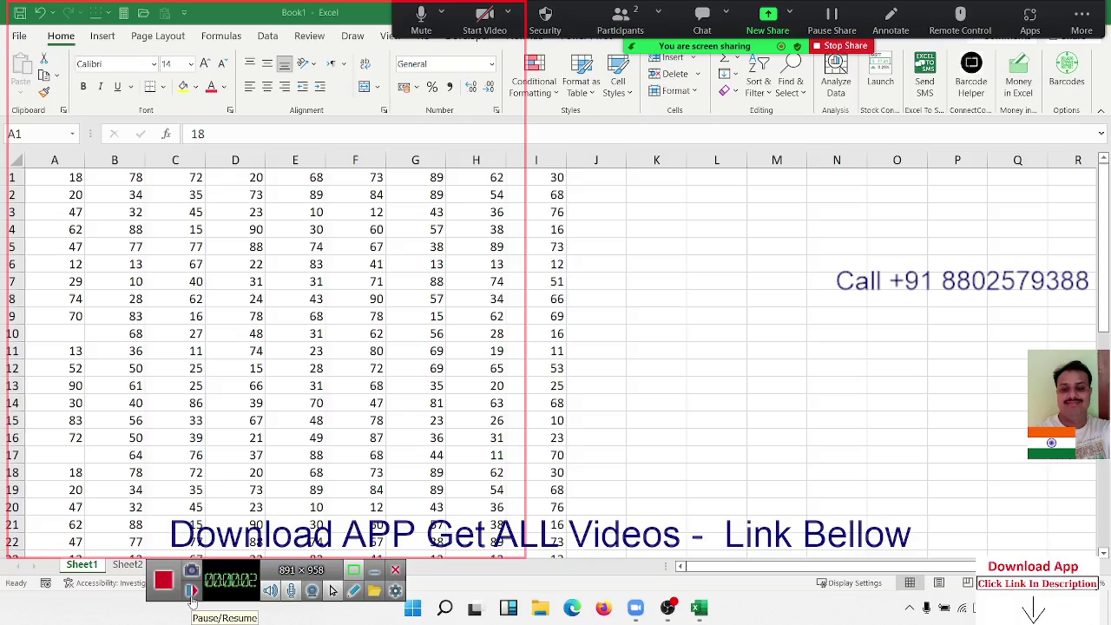
click(192, 590)
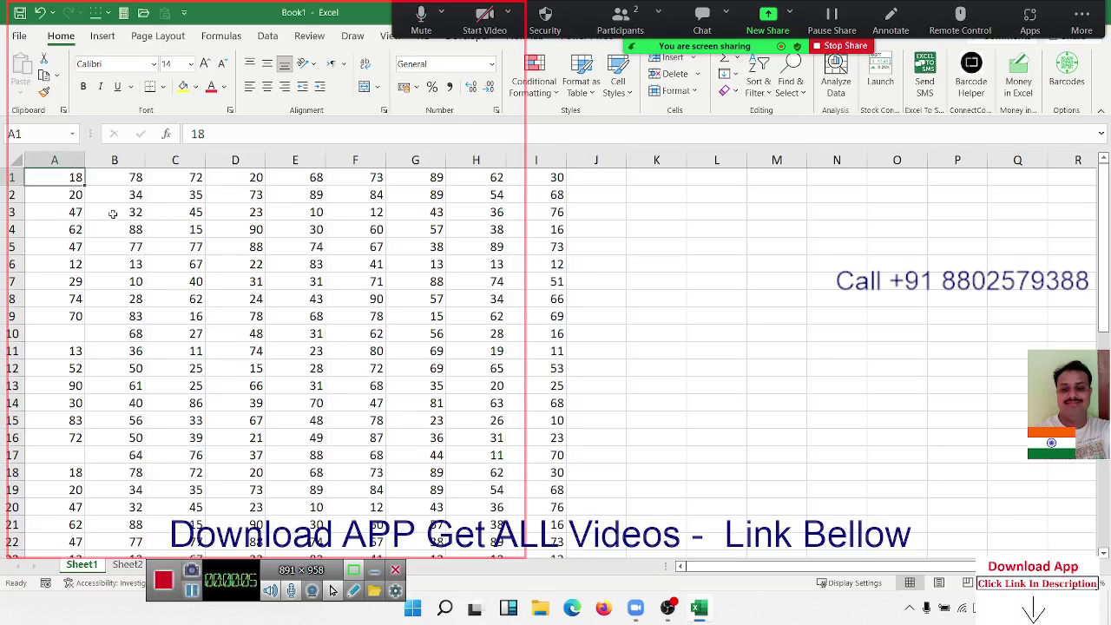
Step: Starting at A1, Ctrl+click C1, E1, F1, H1, H3, G5, F5, E5, E4, D3, C4, C5 and C8
click(66, 190)
click(64, 180)
ctrl+click(184, 181)
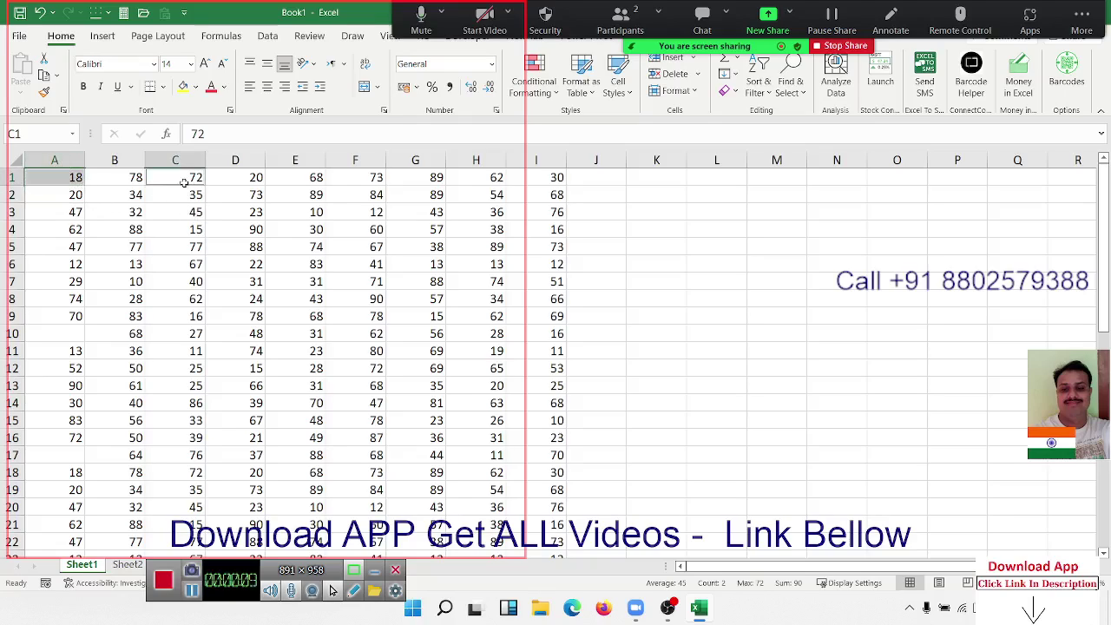
ctrl+click(299, 179)
ctrl+click(382, 178)
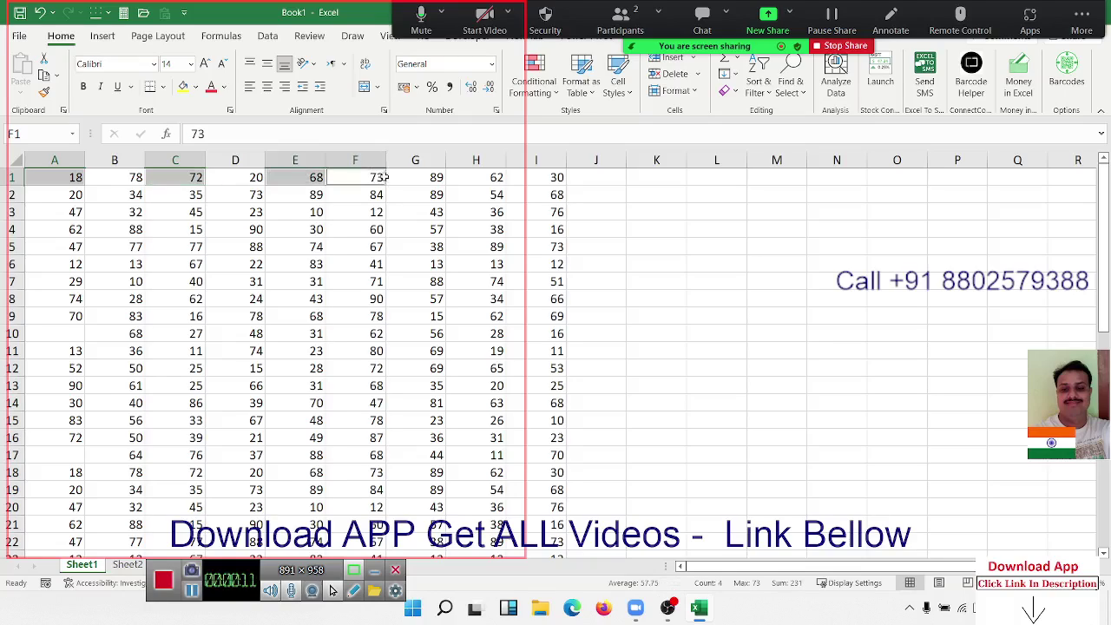
ctrl+click(472, 175)
ctrl+click(467, 211)
ctrl+click(408, 243)
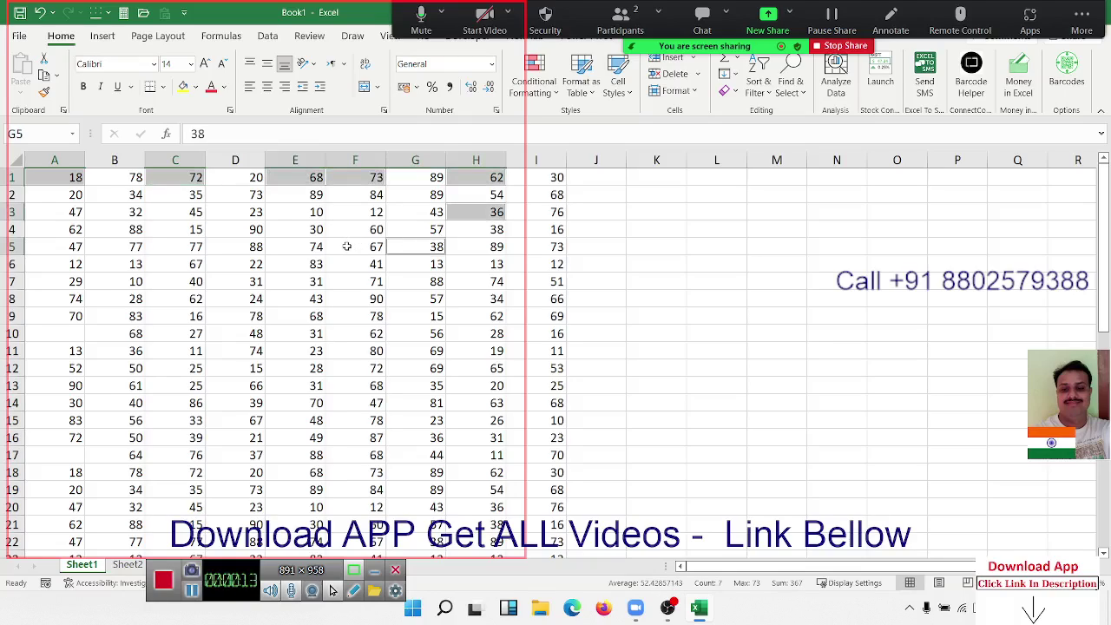
ctrl+click(347, 246)
ctrl+click(289, 246)
ctrl+click(272, 228)
ctrl+click(252, 214)
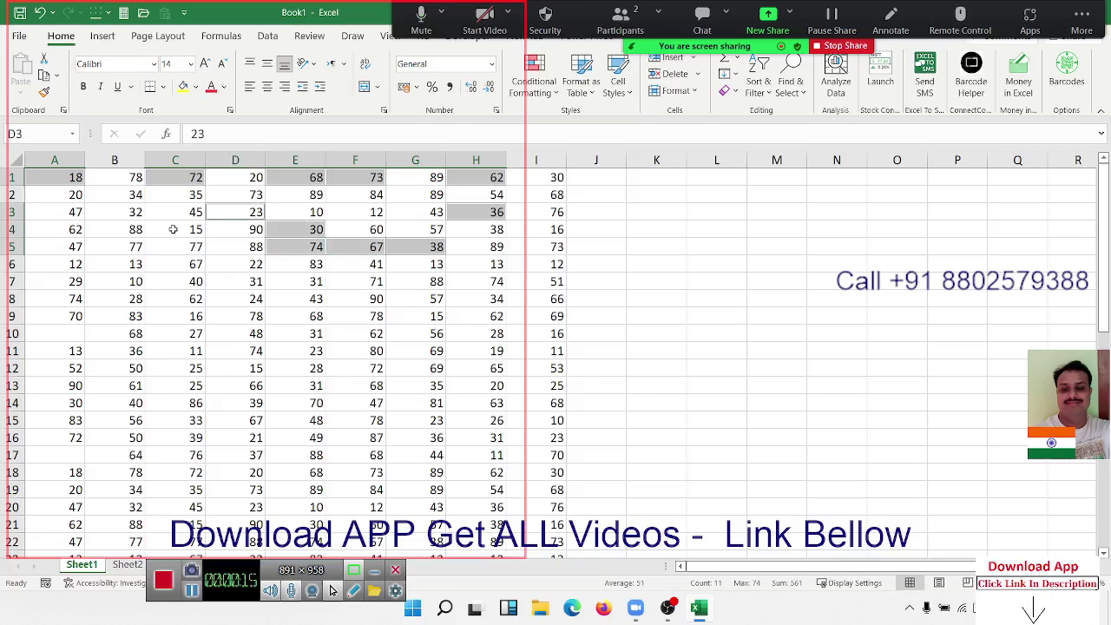
ctrl+click(173, 229)
ctrl+click(174, 247)
ctrl+click(174, 299)
Step: Add A9, A5, A3, B3, B6, B8, C11, H11, G12, C16, E16, E12, E8, B13, then try Ctrl+C
ctrl+click(66, 317)
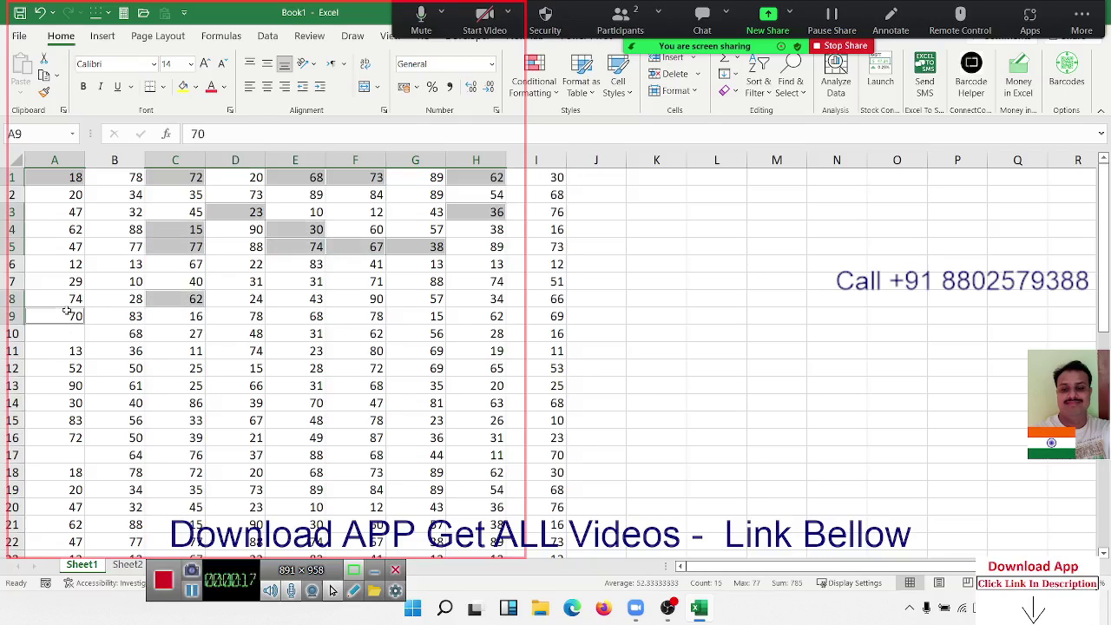
ctrl+click(76, 249)
ctrl+click(71, 212)
ctrl+click(117, 210)
ctrl+click(125, 259)
ctrl+click(127, 304)
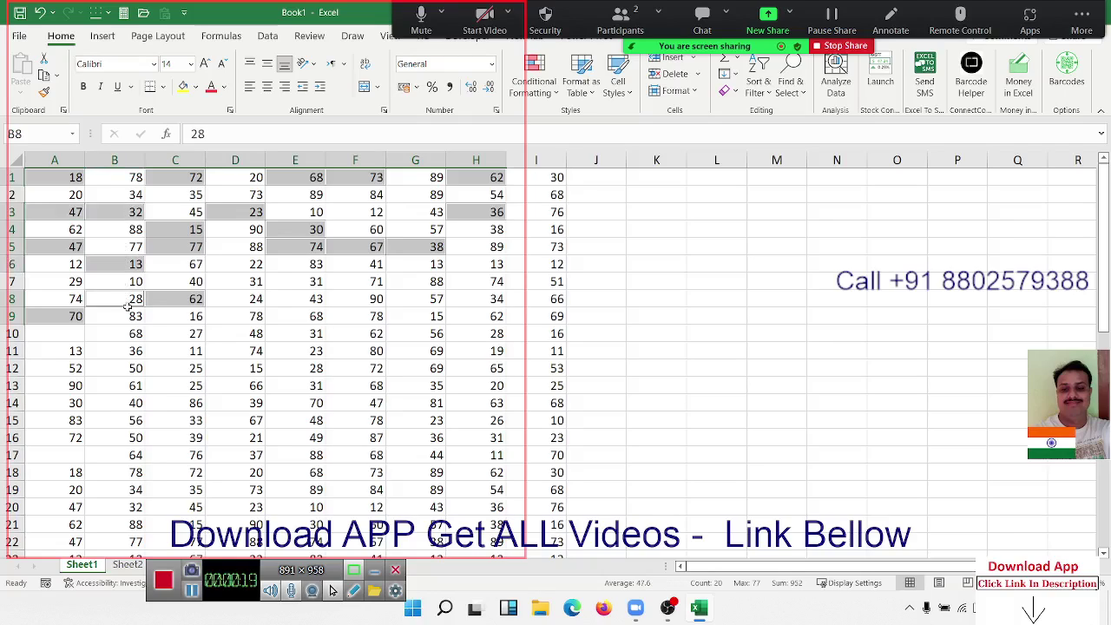
ctrl+click(173, 351)
ctrl+click(488, 350)
ctrl+click(412, 368)
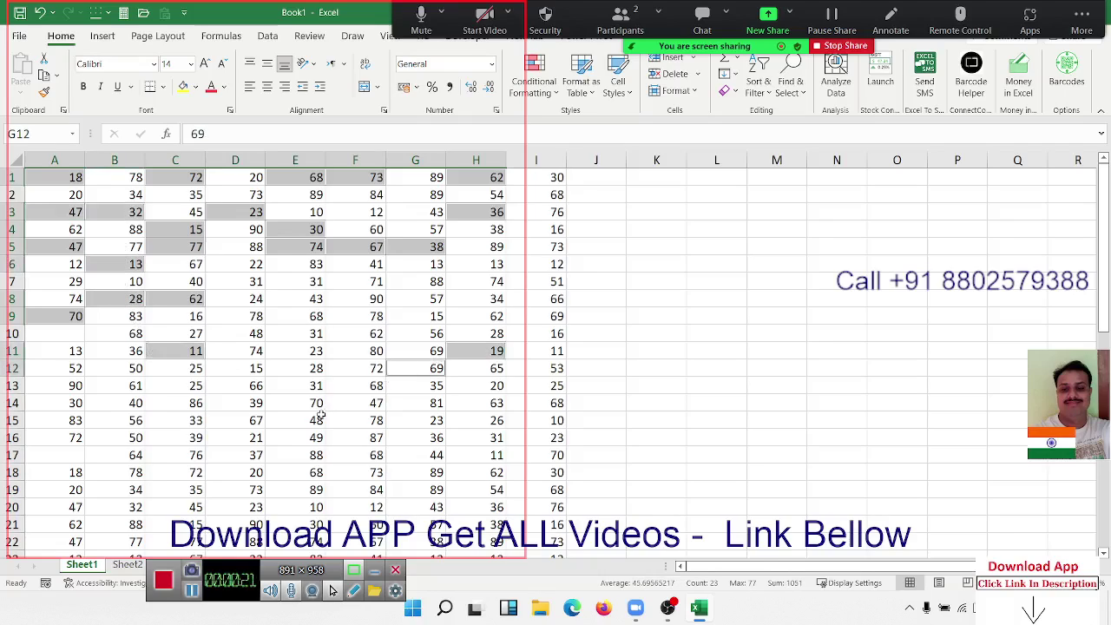
ctrl+click(184, 438)
ctrl+click(300, 438)
ctrl+click(314, 369)
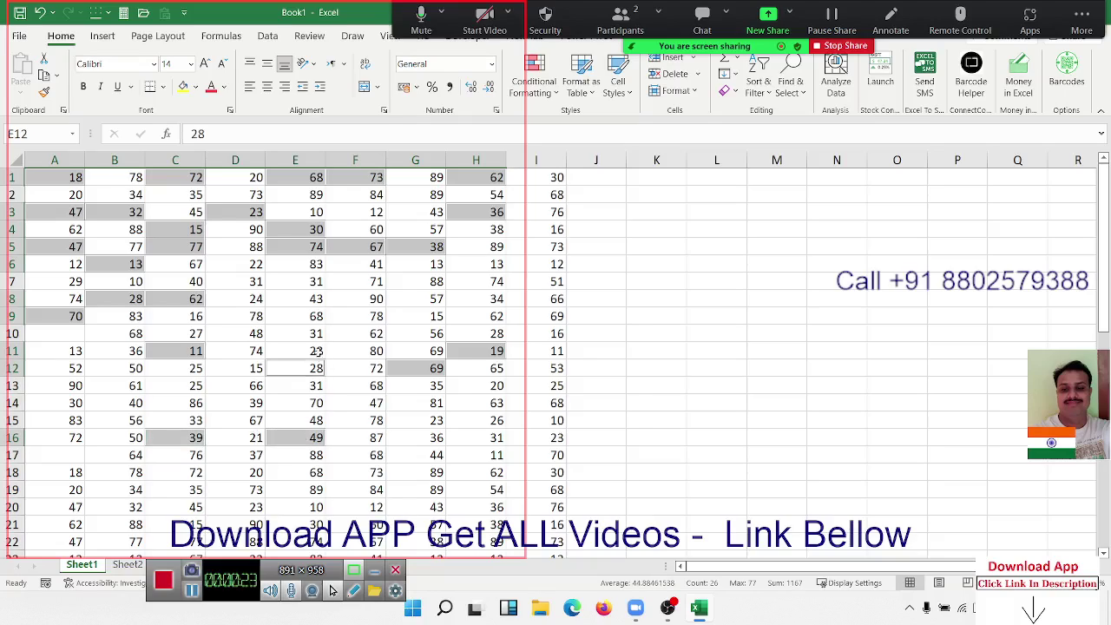
ctrl+click(294, 299)
ctrl+click(104, 386)
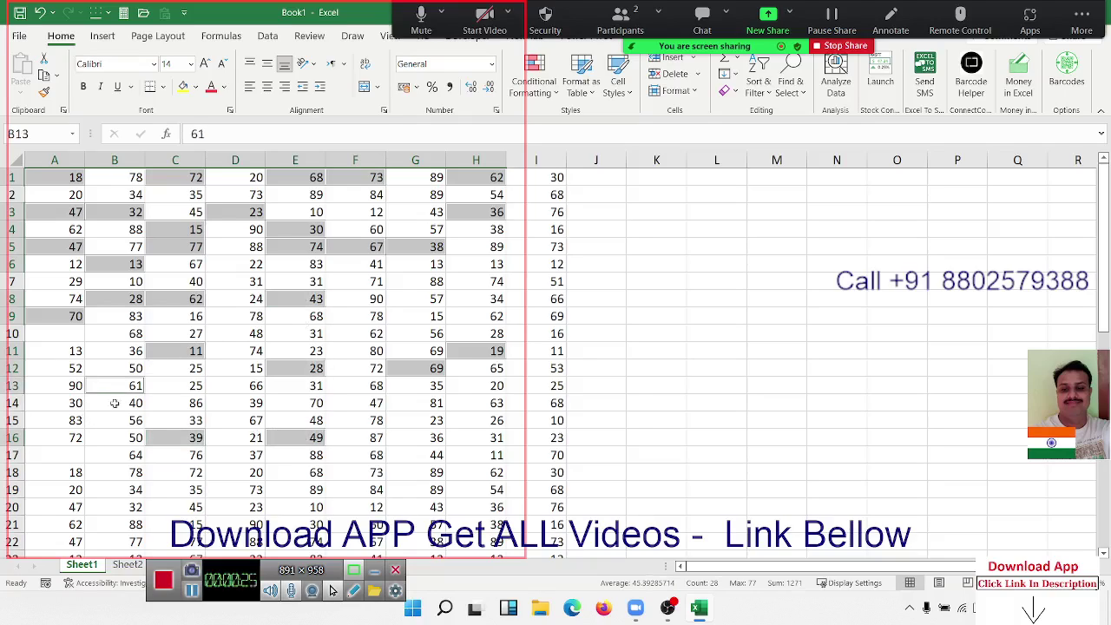
key(ctrl+c)
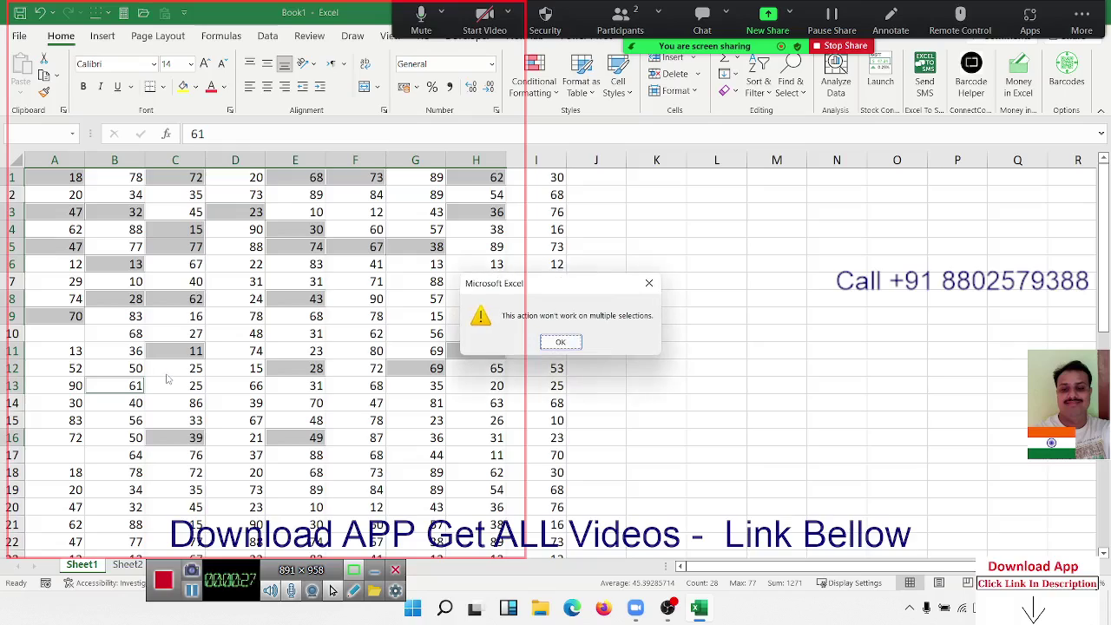
Step: Move the warning aside, dismiss it with Enter, and select cell D5 alone
mouse_move(511, 278)
mouse_down()
mouse_move(472, 298)
mouse_move(241, 308)
mouse_up()
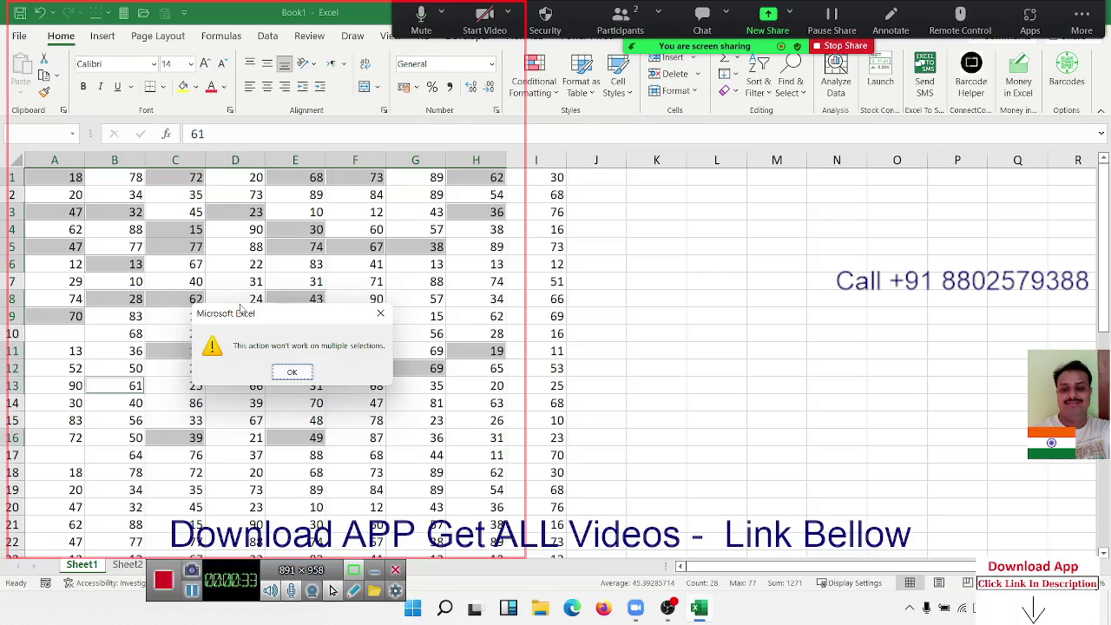
key(Return)
click(213, 246)
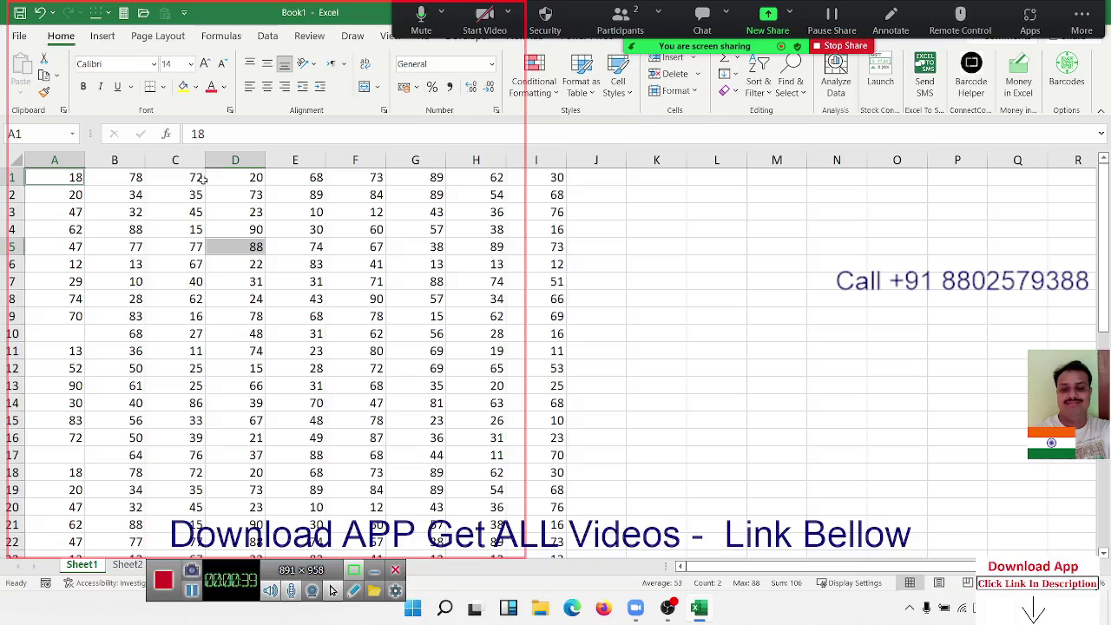
Step: Copy the separate cells A1, D1 and G1 together, then cancel the pending copy
drag(68, 178, 195, 194)
click(49, 170)
ctrl+click(241, 178)
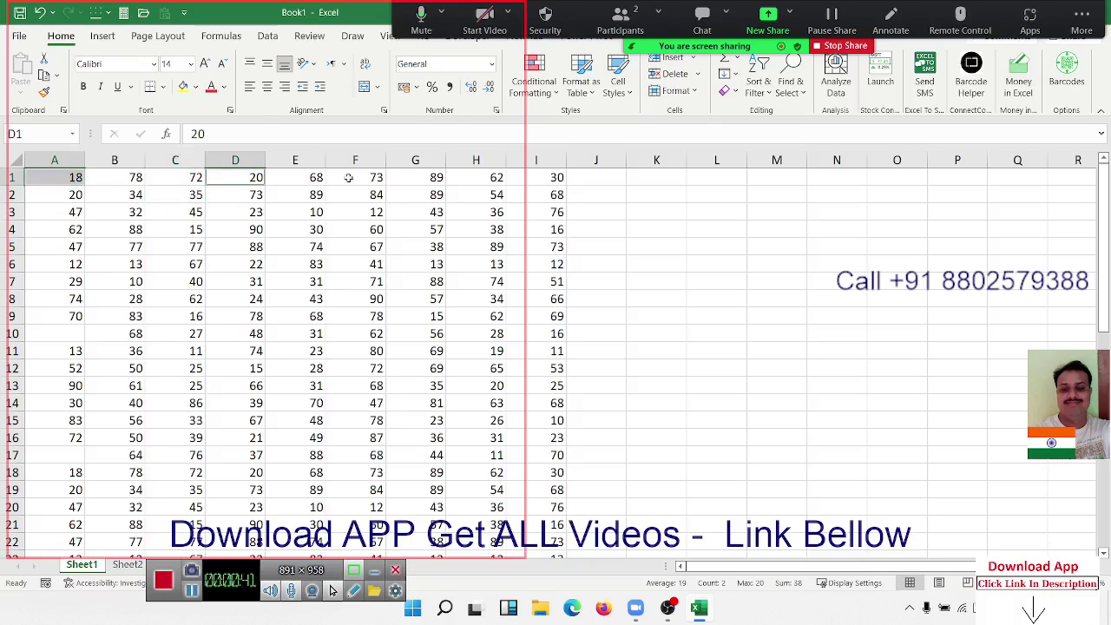
ctrl+click(437, 177)
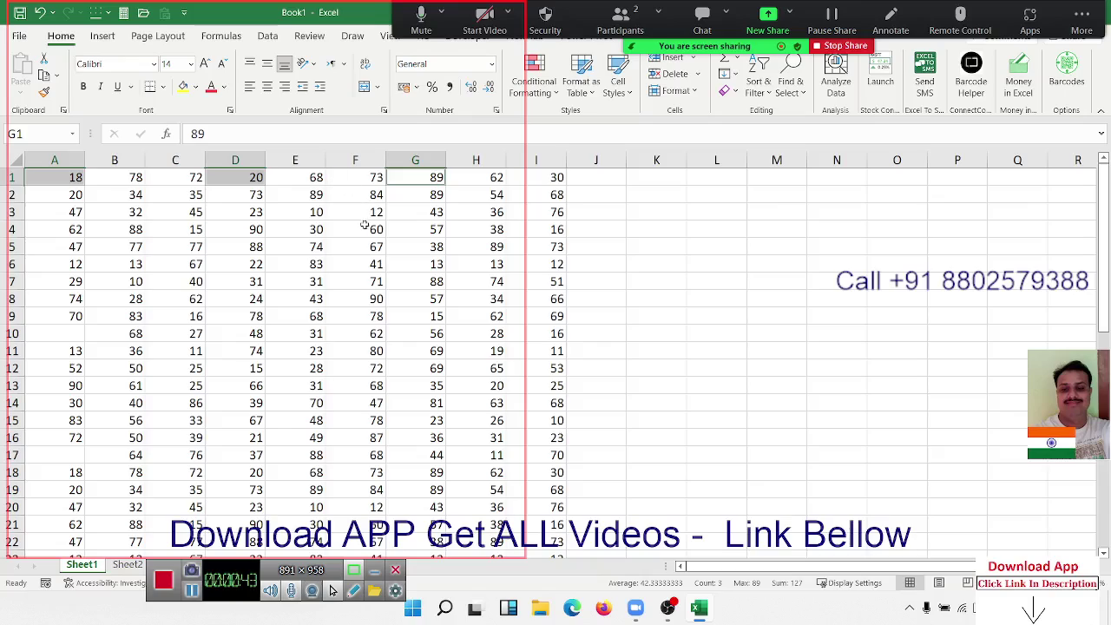
key(ctrl+c)
key(Escape)
Step: Select A1:A3 plus D1:D3, copy both ranges, and close the spell-check message
click(364, 230)
drag(81, 185, 77, 213)
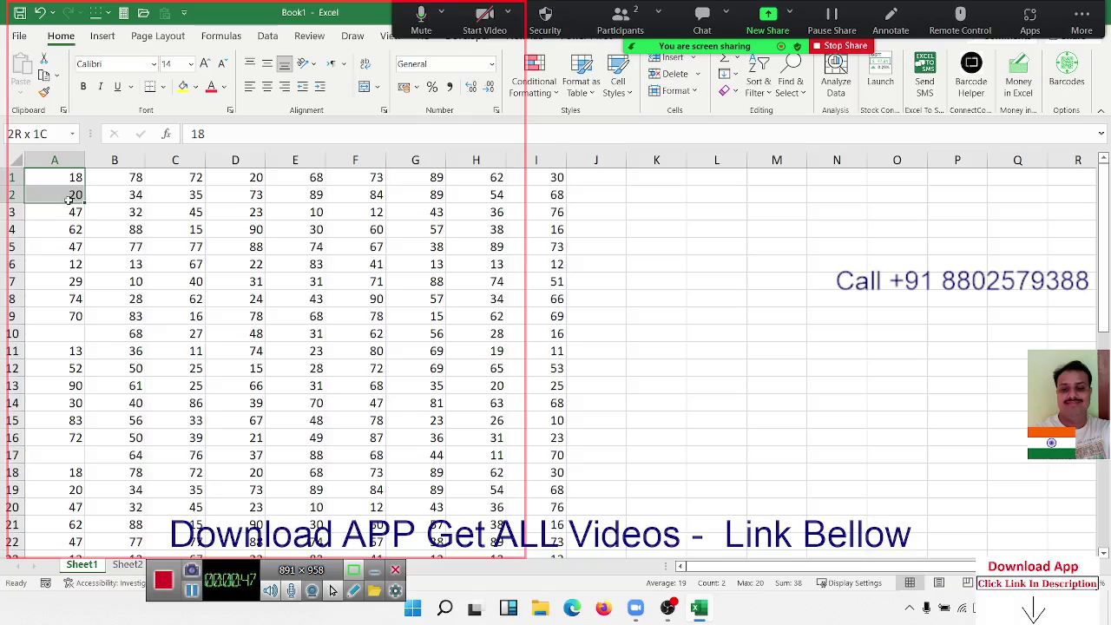
drag(252, 178, 249, 211)
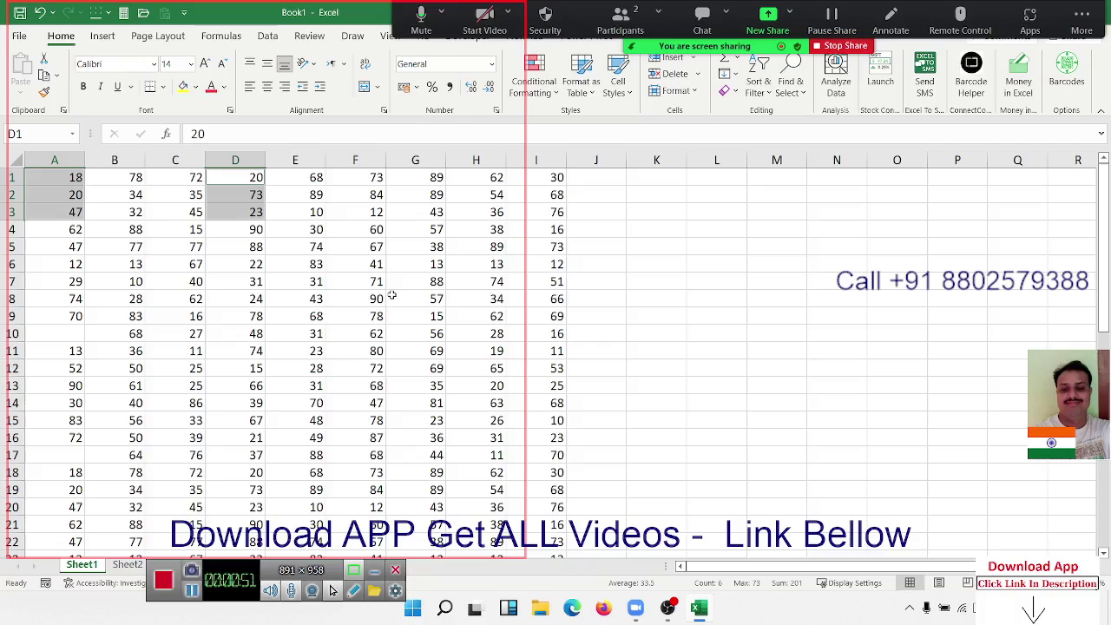
key(ctrl+c)
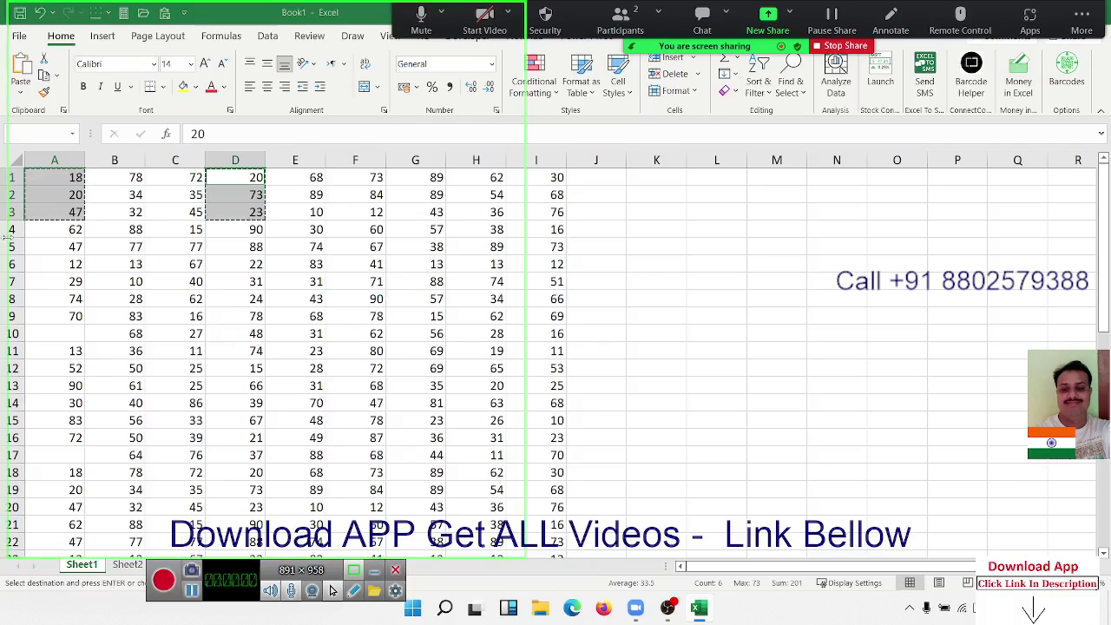
key(F7)
click(643, 283)
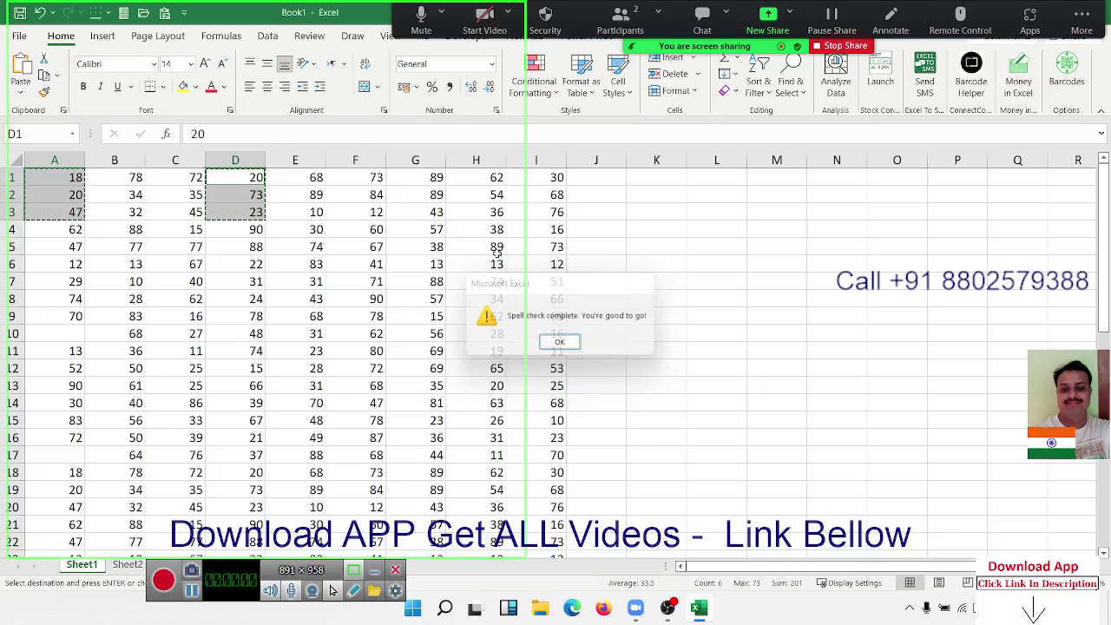
click(322, 250)
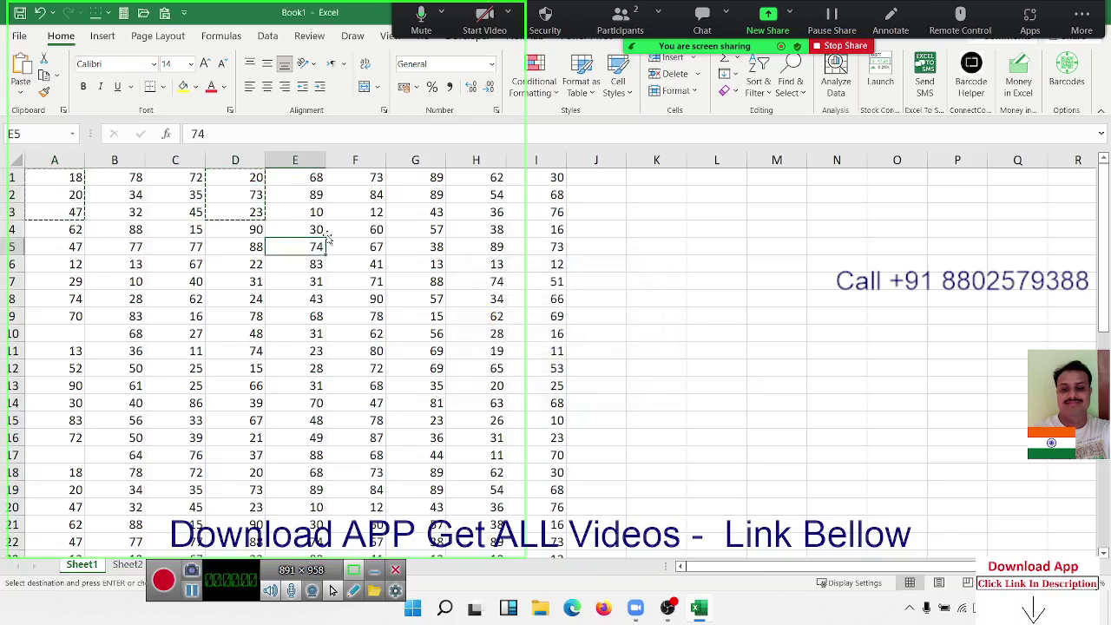
Step: Copy the non-adjacent cells A3, D3 and G3, paste them at L4, then undo the paste
click(394, 219)
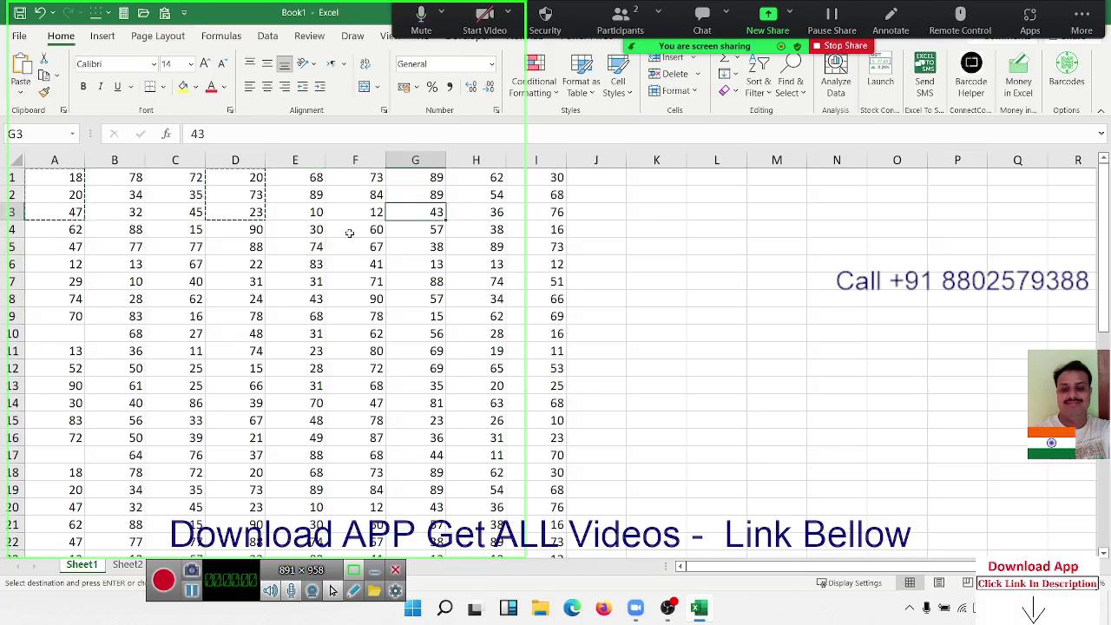
click(365, 229)
key(Escape)
click(75, 214)
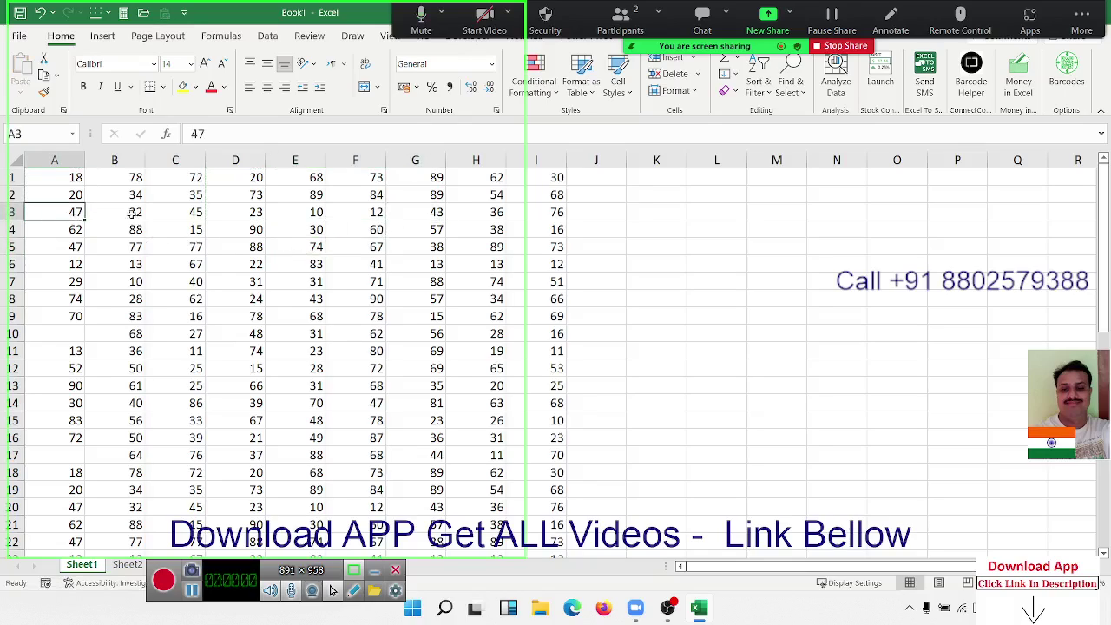
ctrl+click(211, 207)
ctrl+click(390, 214)
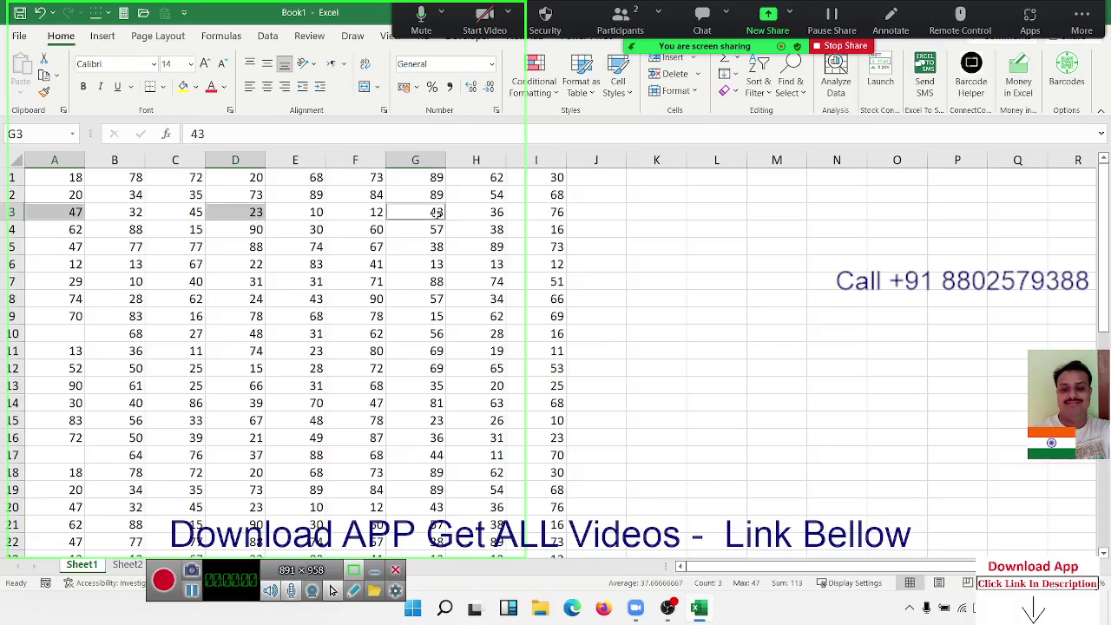
key(ctrl+c)
click(704, 227)
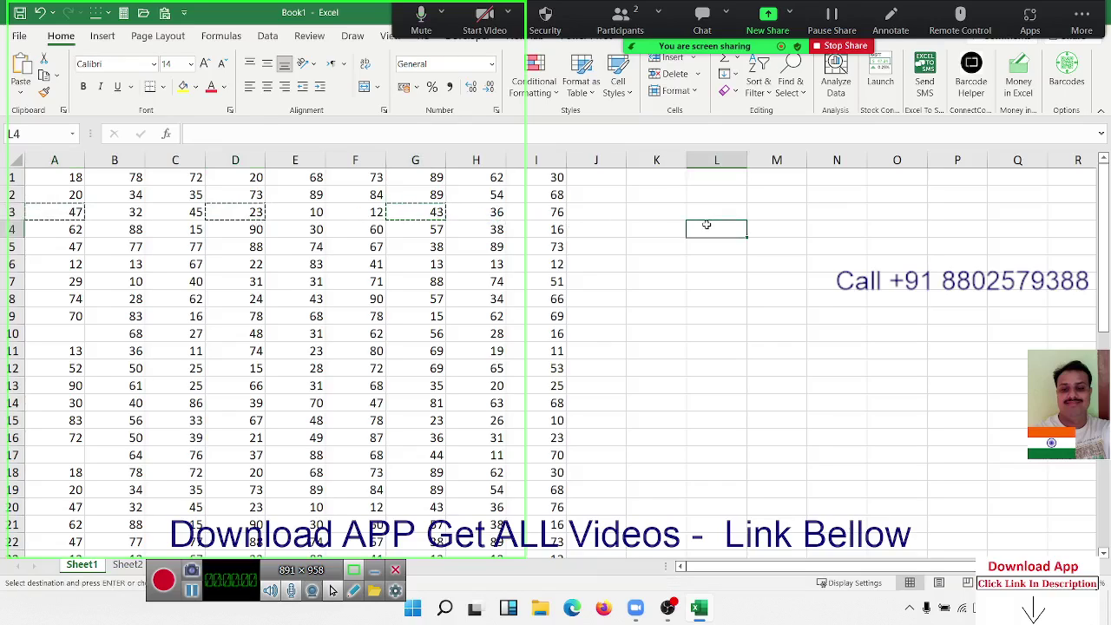
key(ctrl+v)
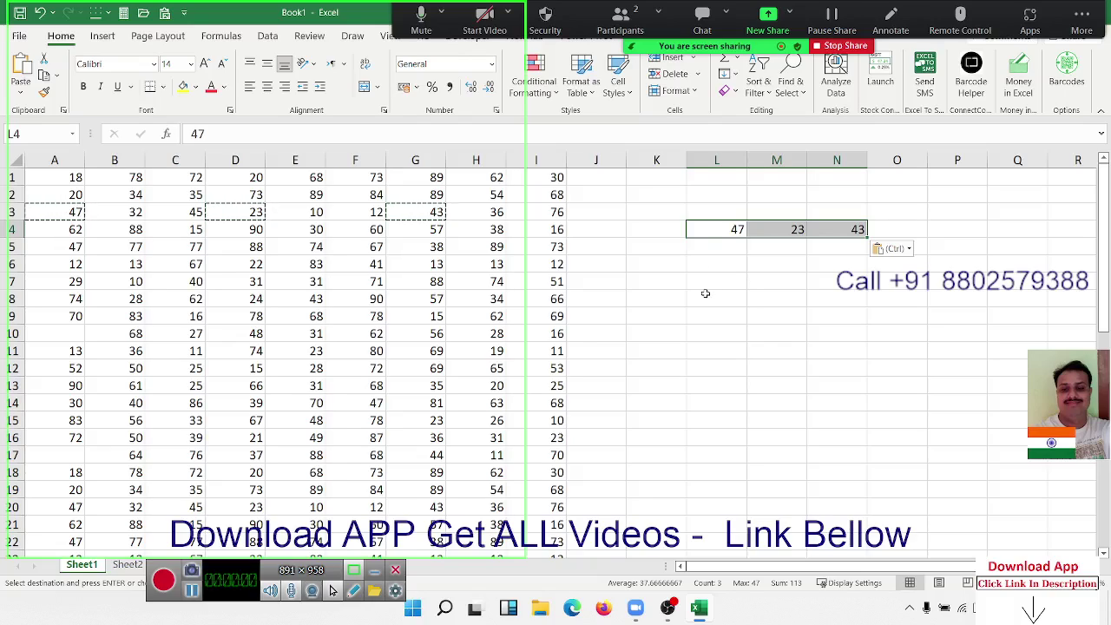
key(ctrl+z)
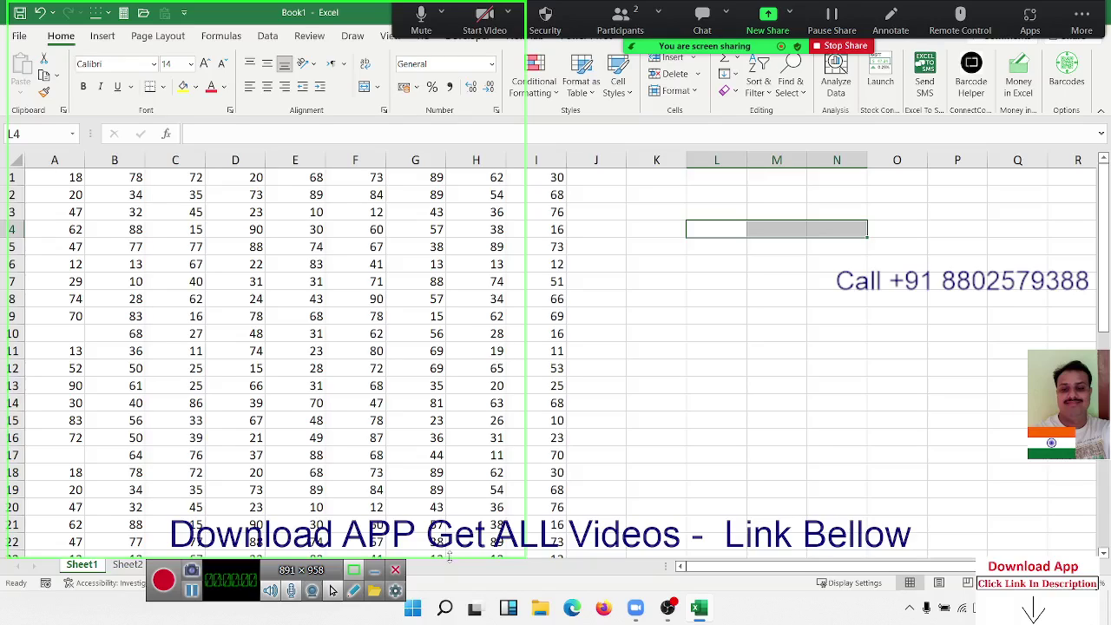
Step: Create a new blank workbook, Book2, with Ctrl+N
drag(450, 557, 449, 577)
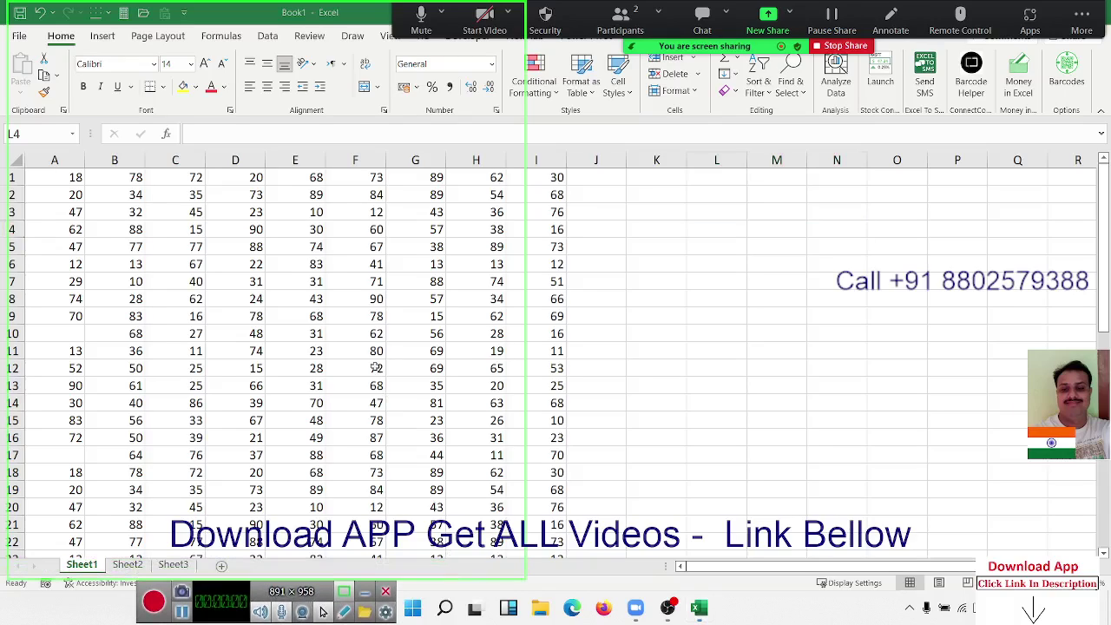
click(274, 363)
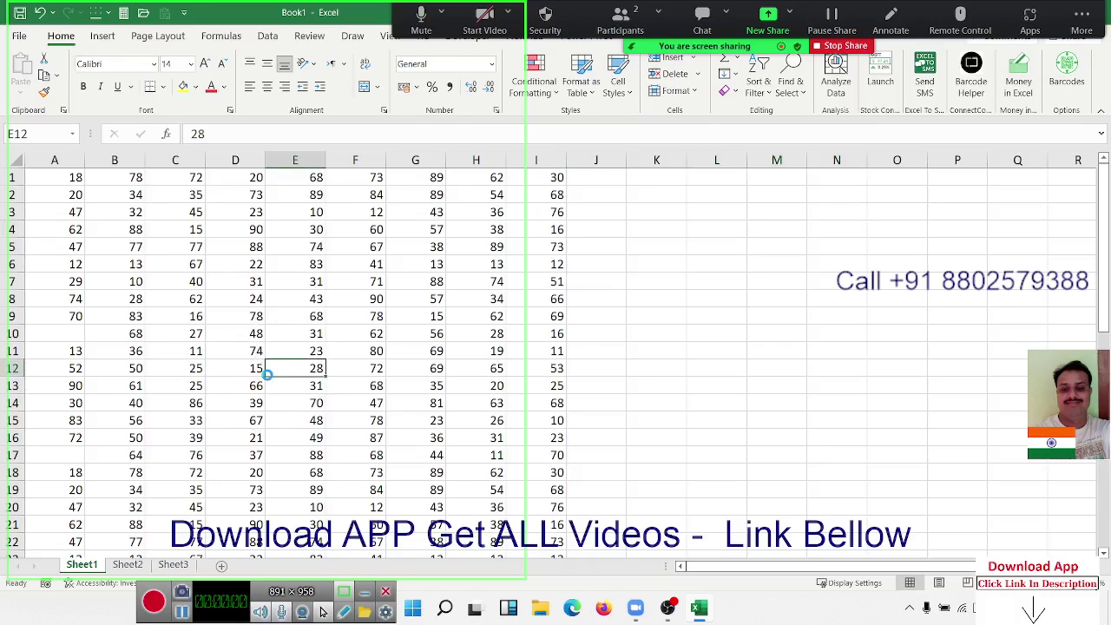
key(ctrl+n)
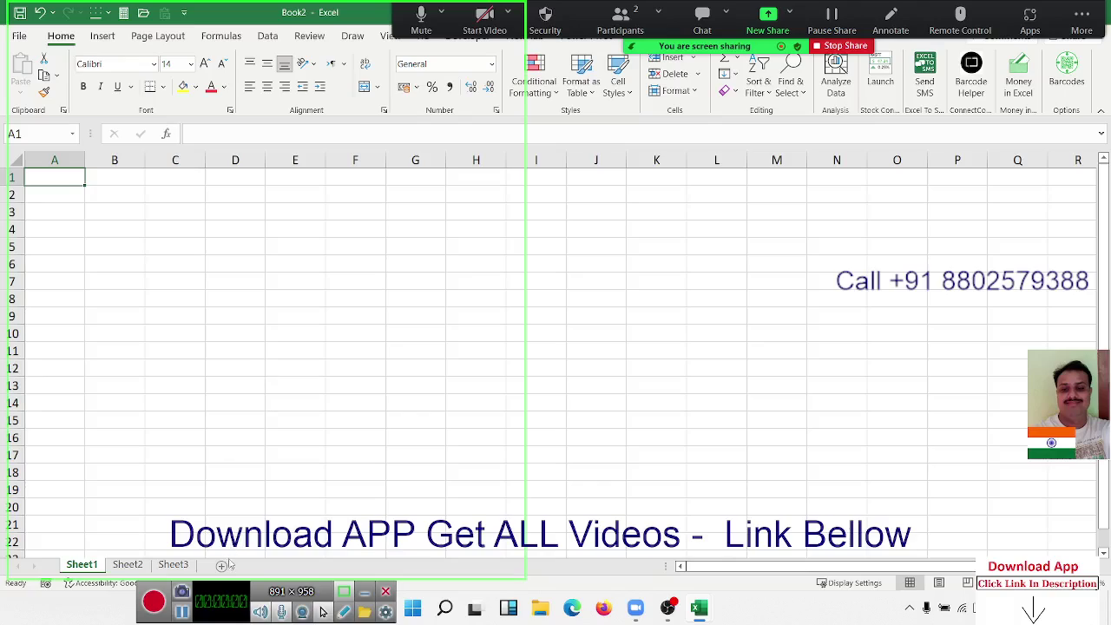
Step: Add four new sheets, Sheet4 through Sheet7, to Book2
click(222, 565)
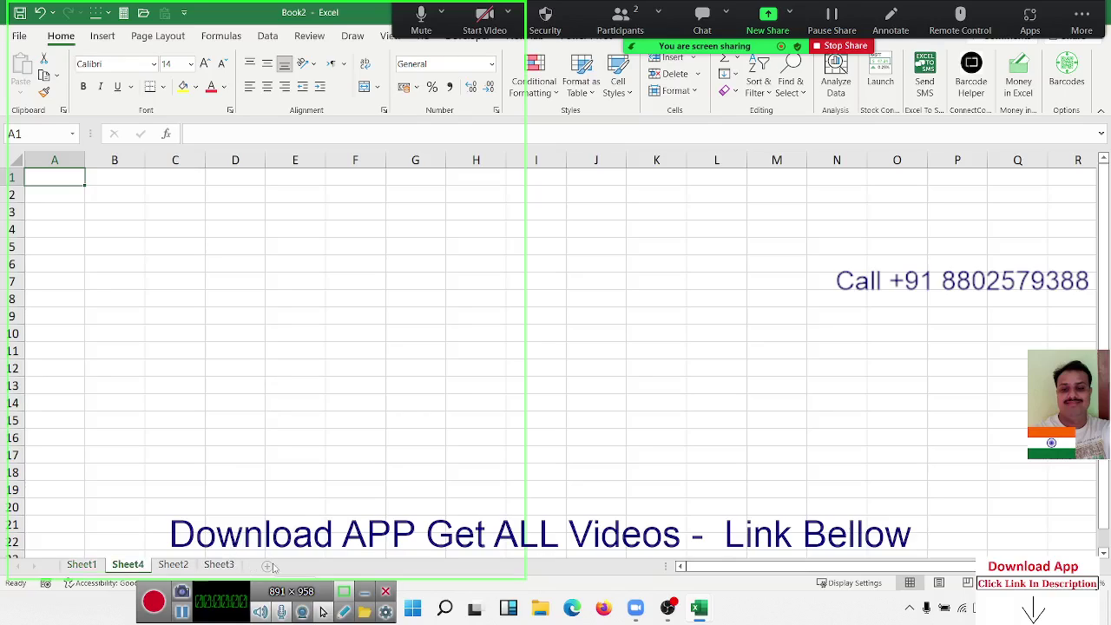
click(267, 565)
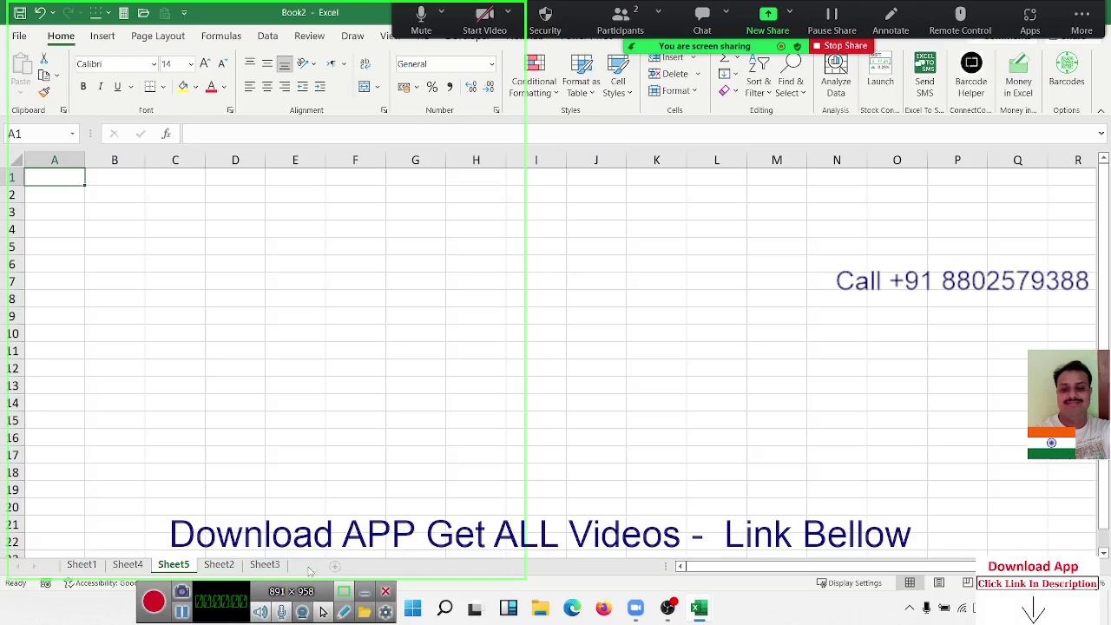
click(313, 566)
click(362, 569)
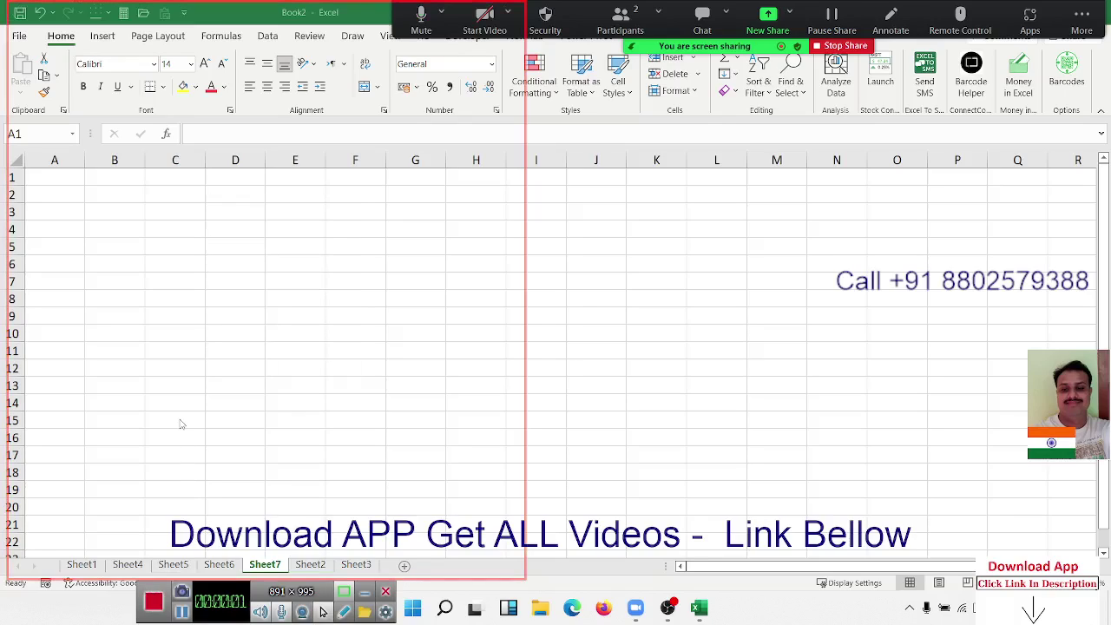
Step: Group all sheets from Sheet1 to Sheet3 together, with cell A2 selected
click(82, 565)
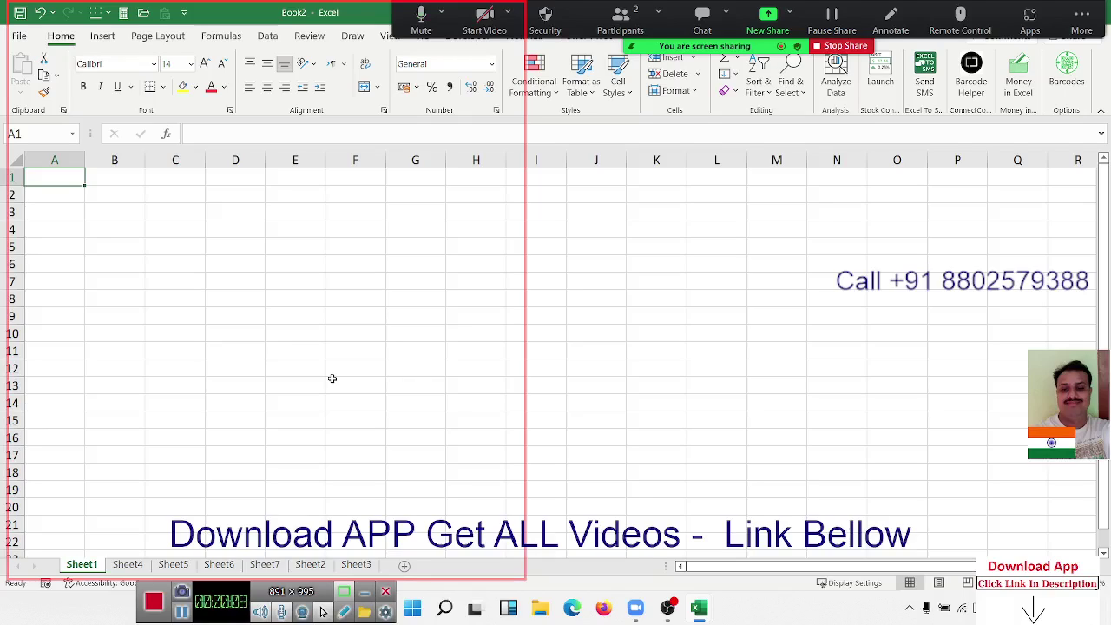
click(46, 194)
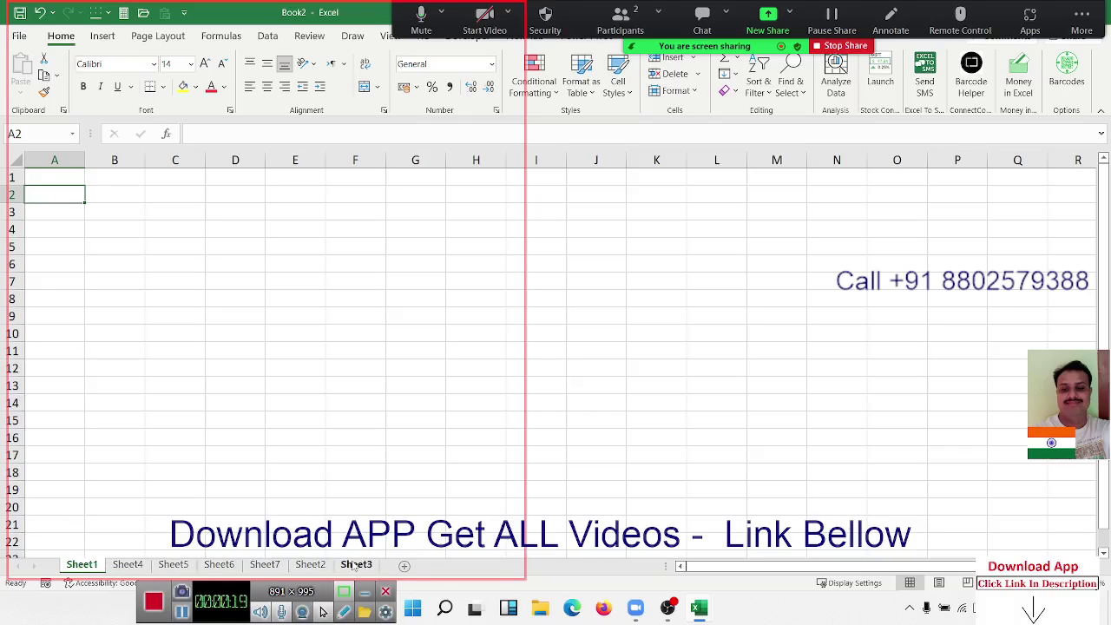
shift+click(353, 565)
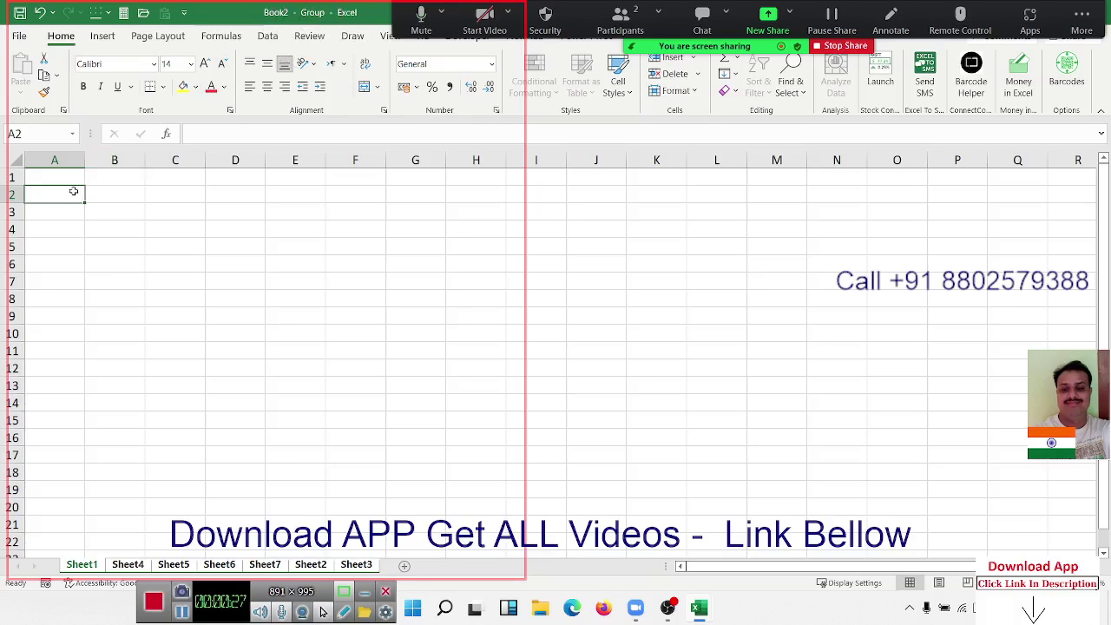
Step: Enter 'Today' in A2 and today's date 30-09-2022 in B2 across all grouped sheets
text(Today)
key(Tab)
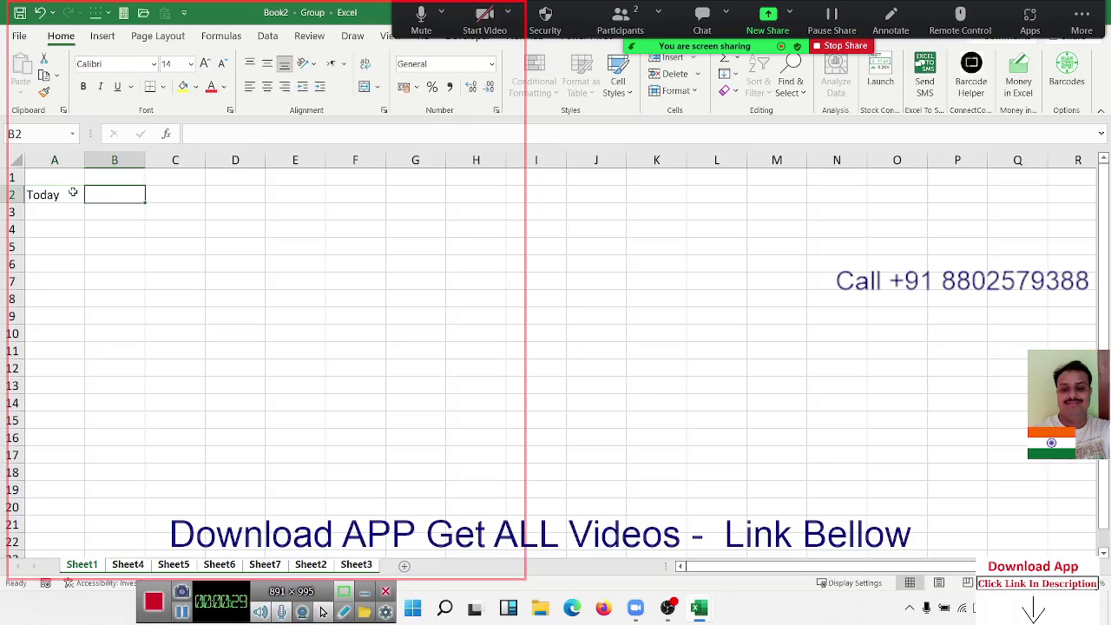
key(ctrl+semicolon)
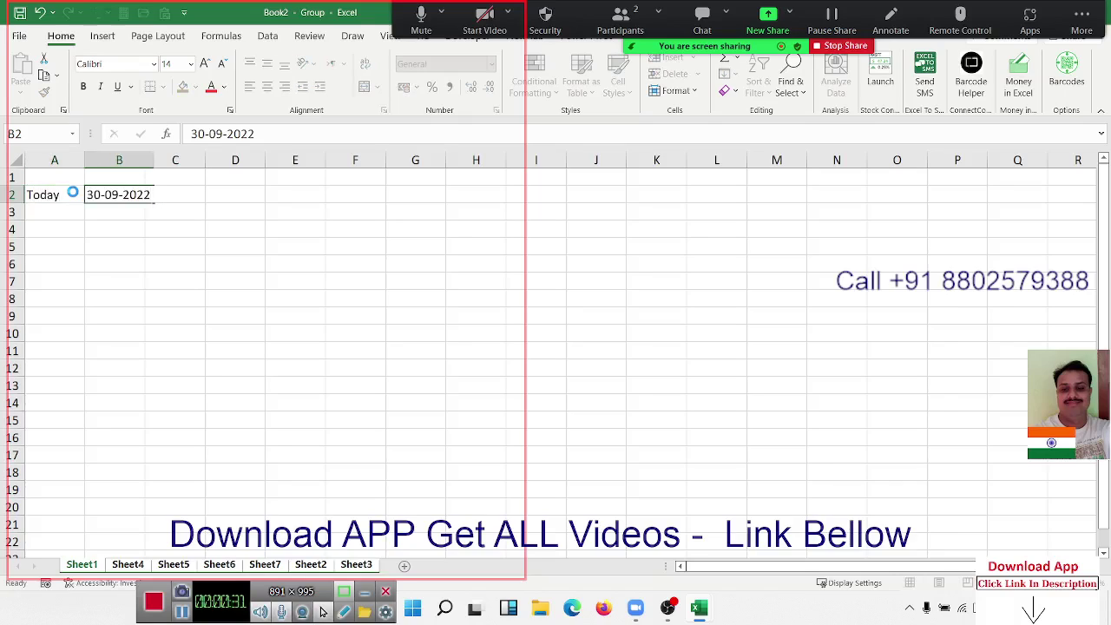
key(Return)
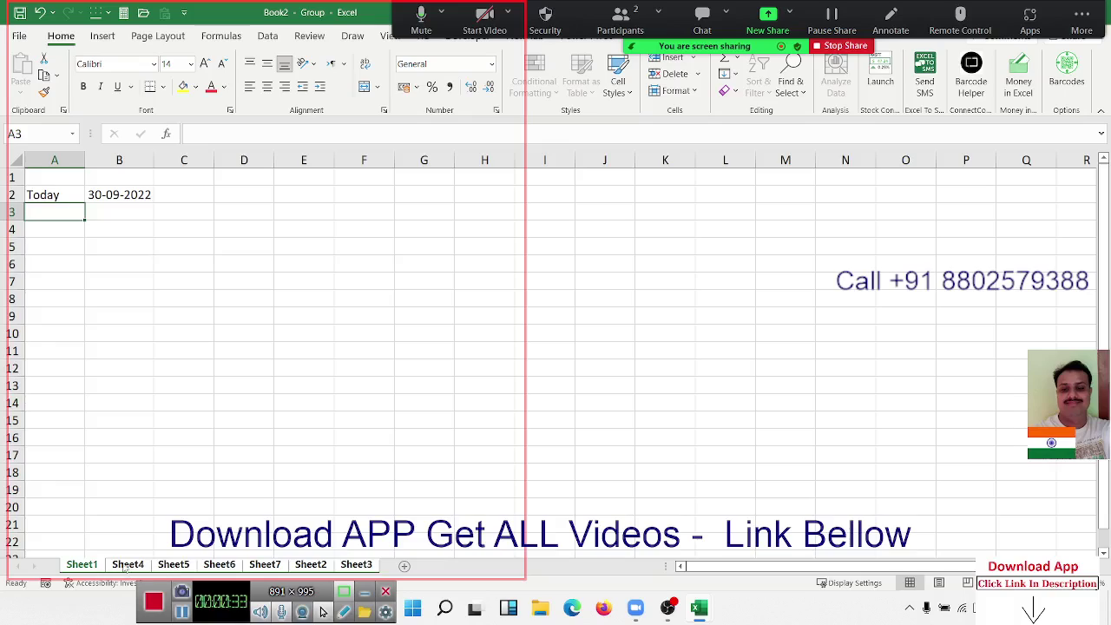
Step: Ungroup the sheets and check Sheet4, Sheet5, Sheet6, Sheet7, Sheet2 and Sheet3, returning to Sheet1
click(127, 566)
click(161, 566)
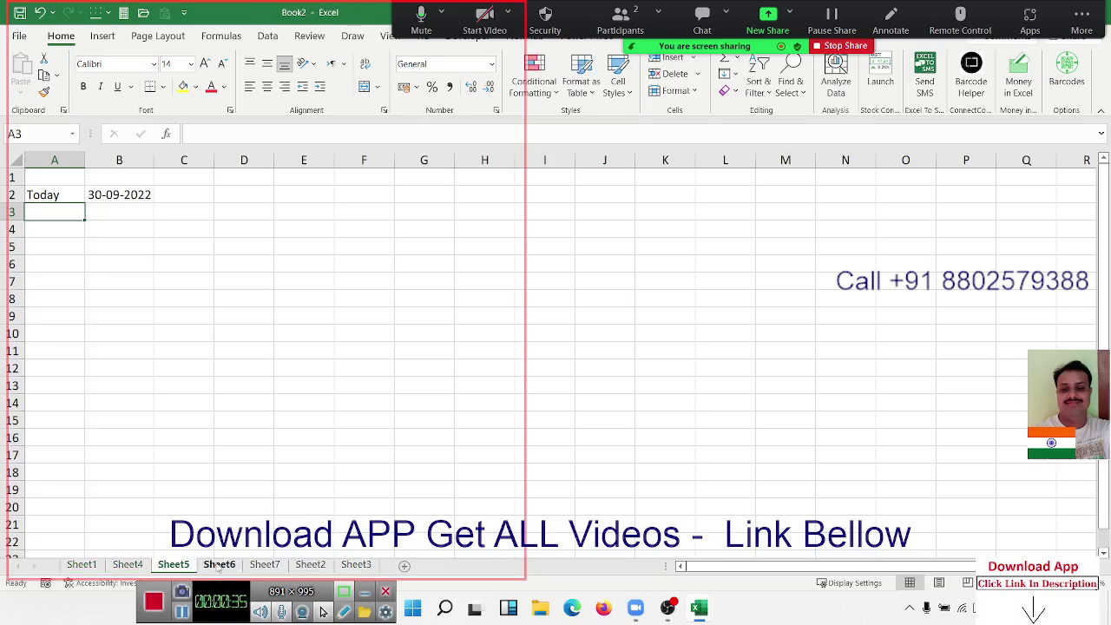
click(218, 565)
click(265, 565)
click(326, 565)
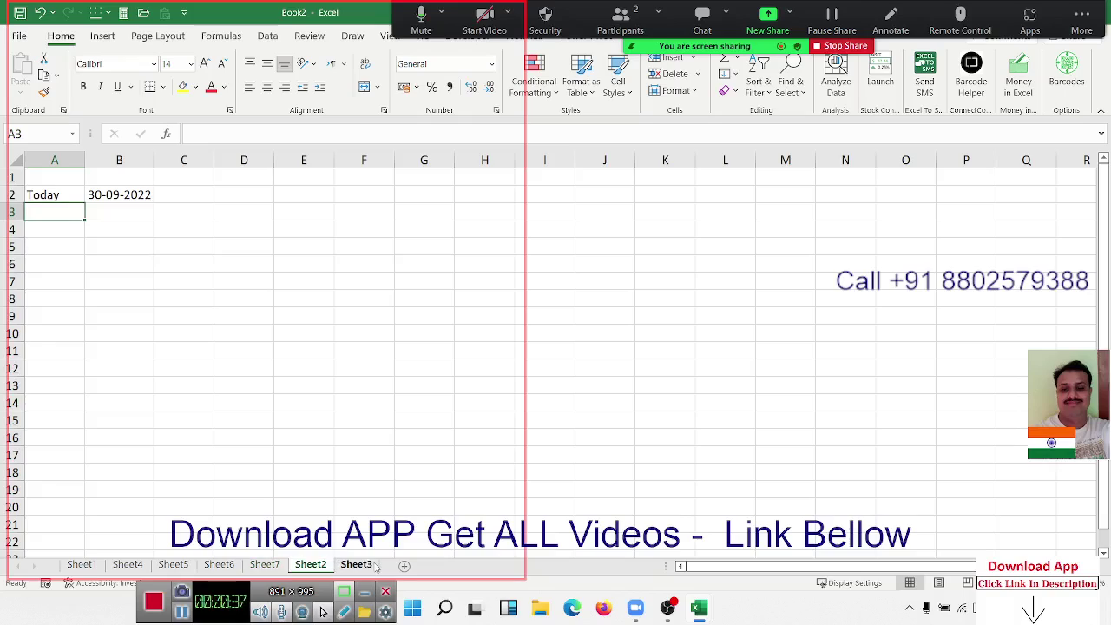
click(356, 565)
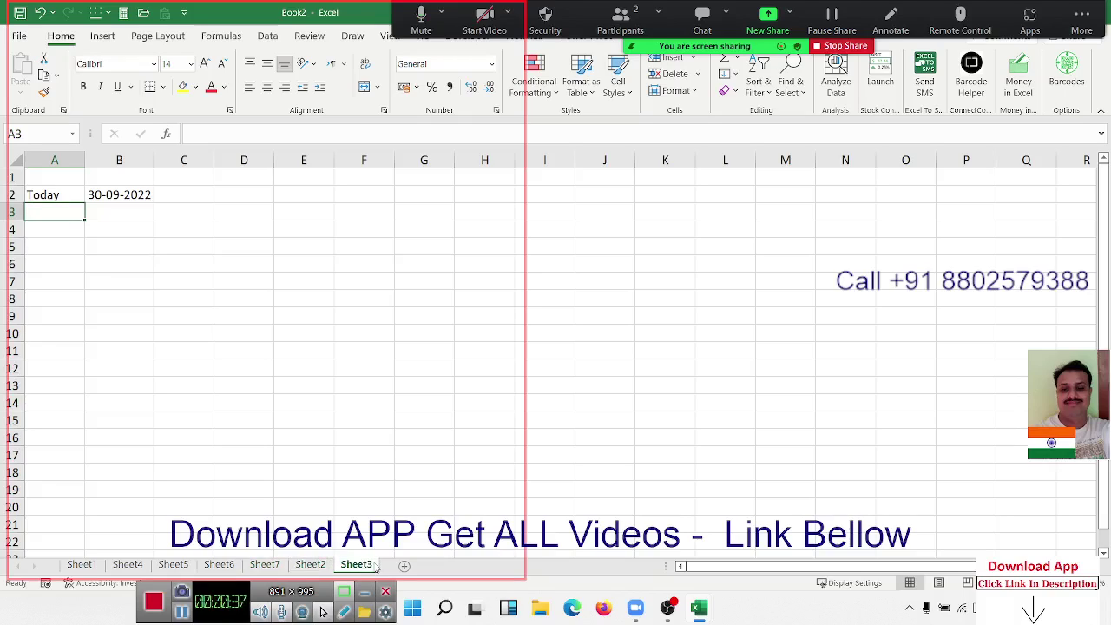
click(79, 566)
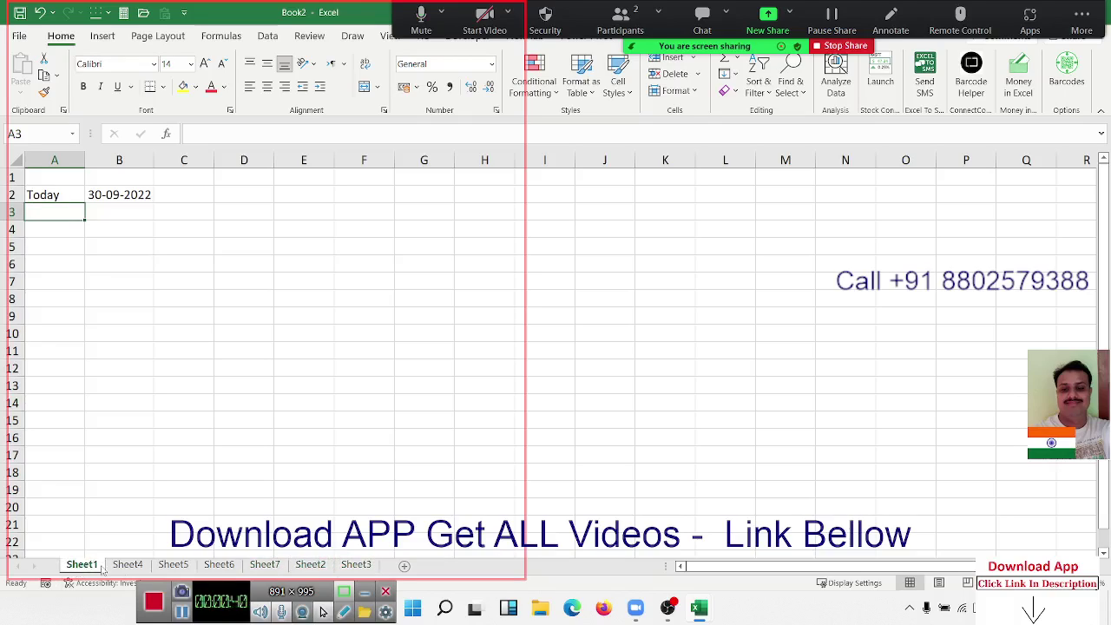
Step: Group Sheet1, Sheet3, Sheet5 and Sheet7, then enter 'Time' in A4 with the current time 06:19 in B4
ctrl+click(178, 566)
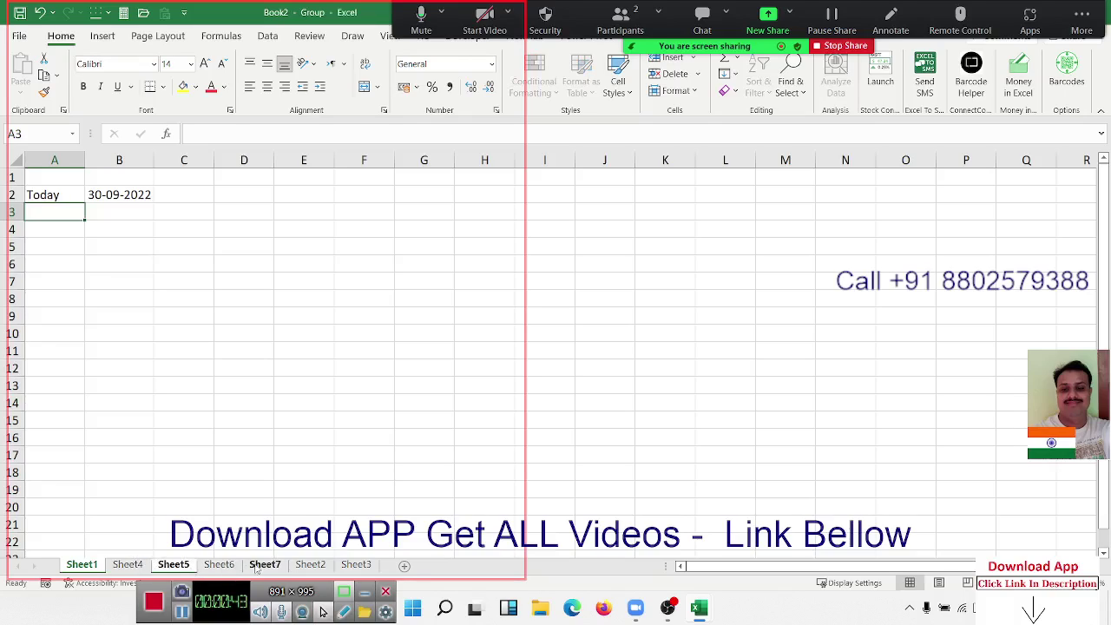
ctrl+click(269, 565)
ctrl+click(356, 565)
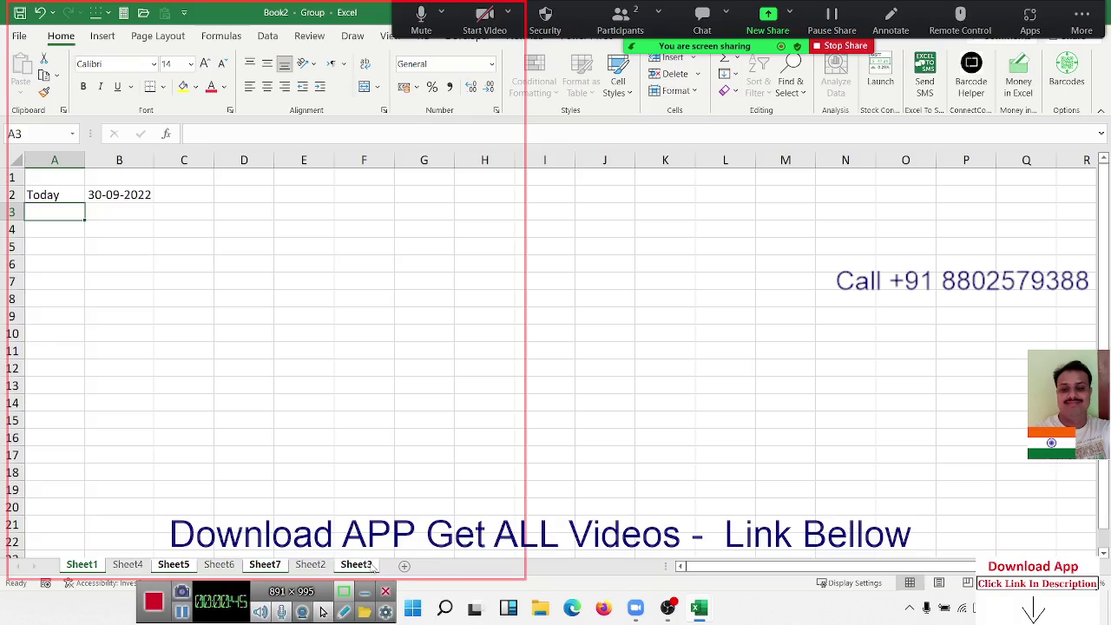
click(72, 226)
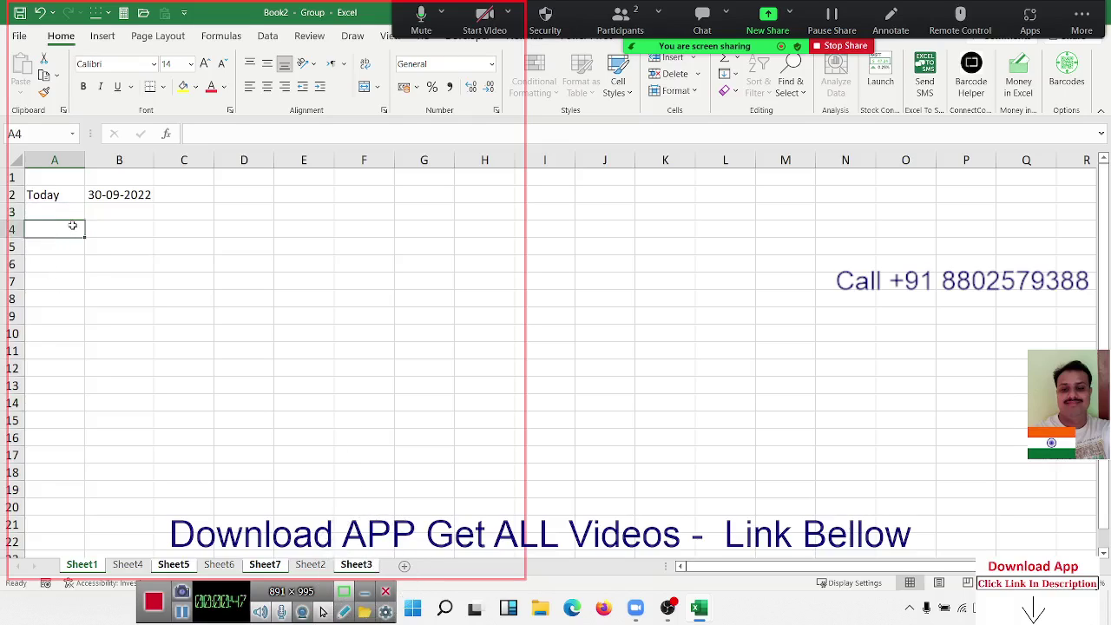
text(Time)
key(Tab)
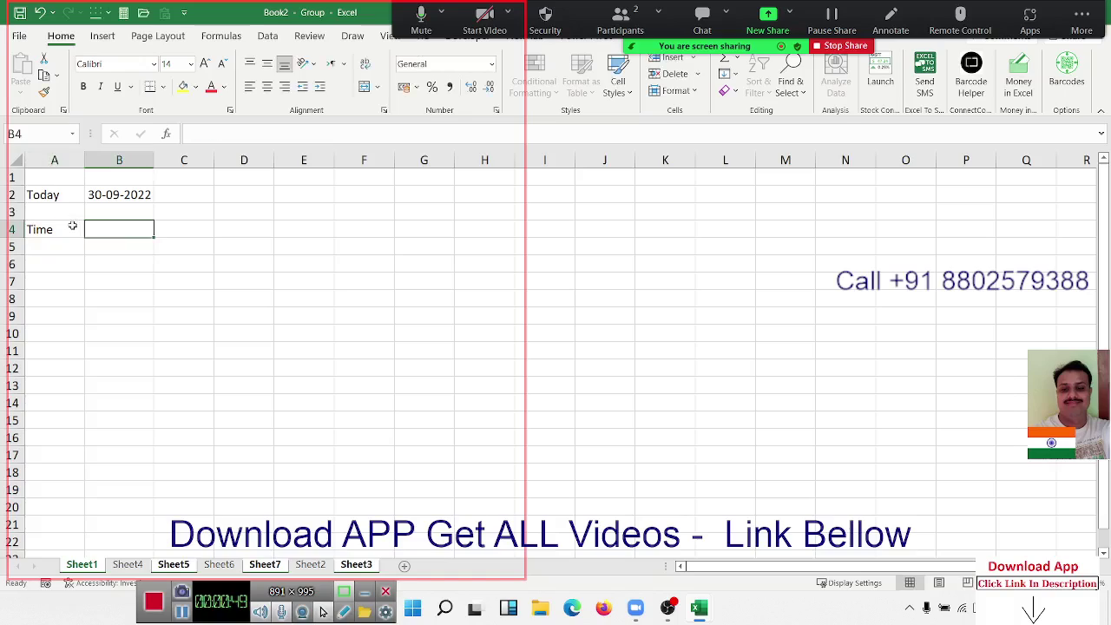
key(ctrl+semicolon)
key(Escape)
key(ctrl+shift+semicolon)
key(Return)
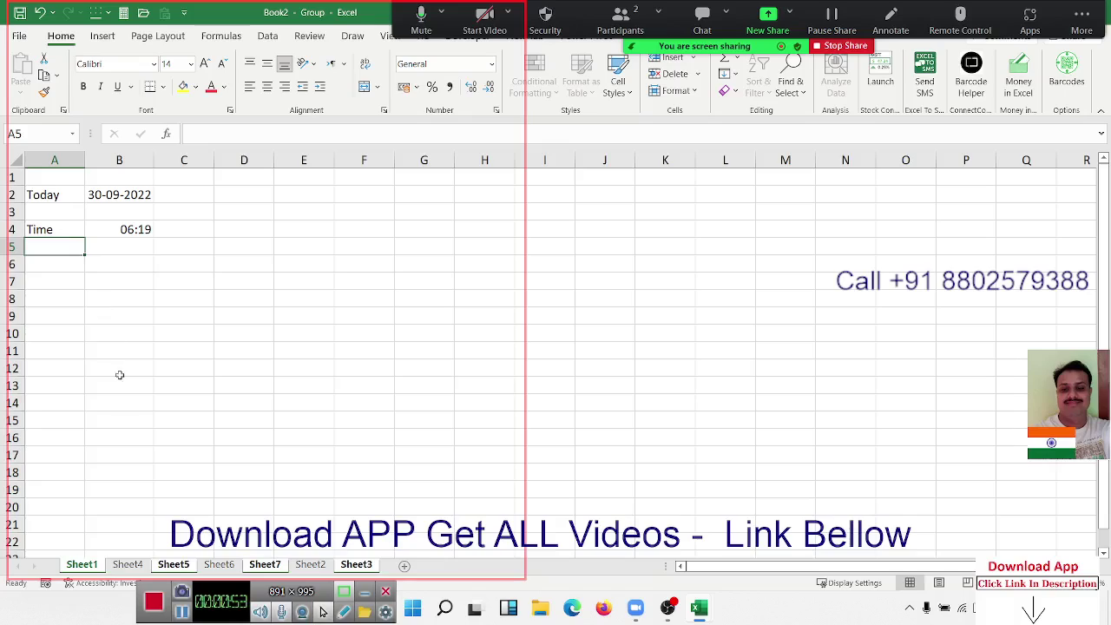
click(159, 456)
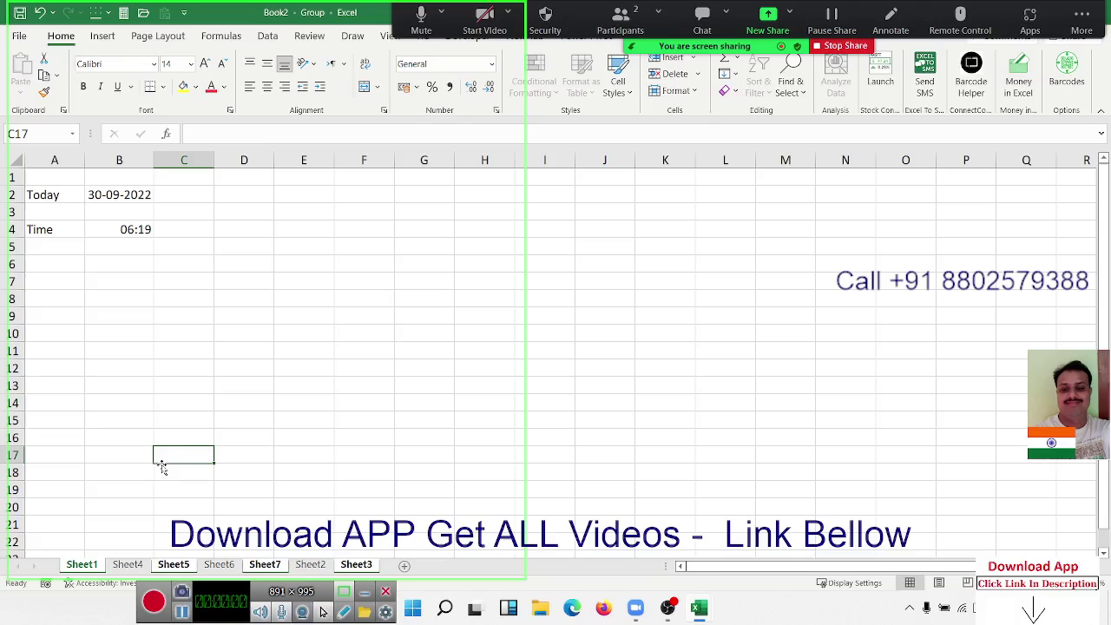
Step: Ungroup the sheets and step through Sheet4, Sheet5, Sheet6, Sheet7, Sheet2 and Sheet3
click(137, 276)
click(128, 564)
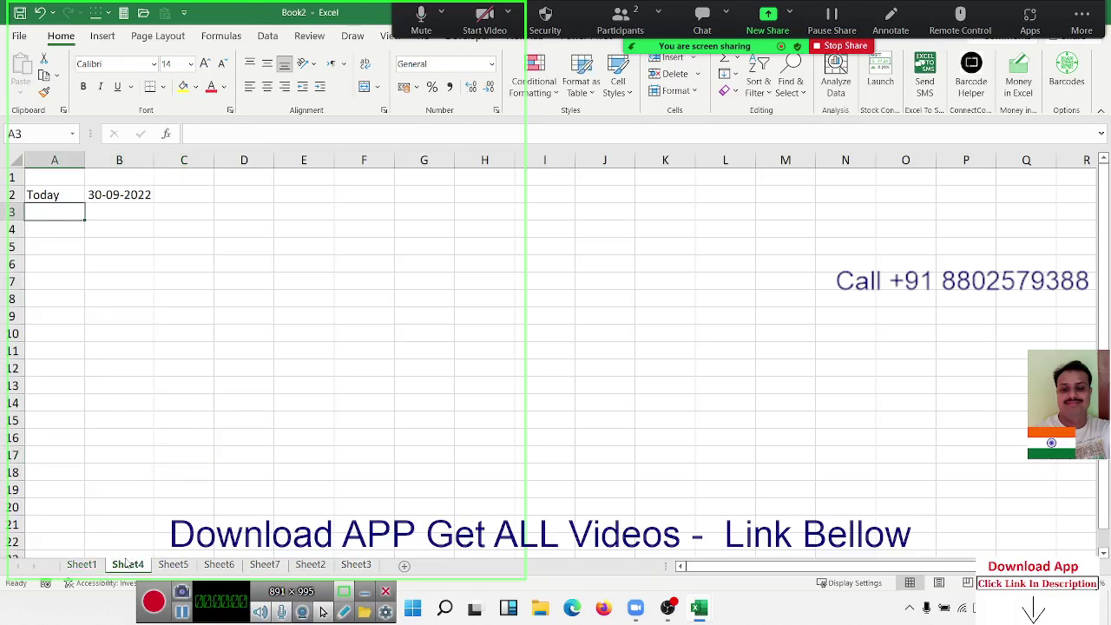
click(174, 565)
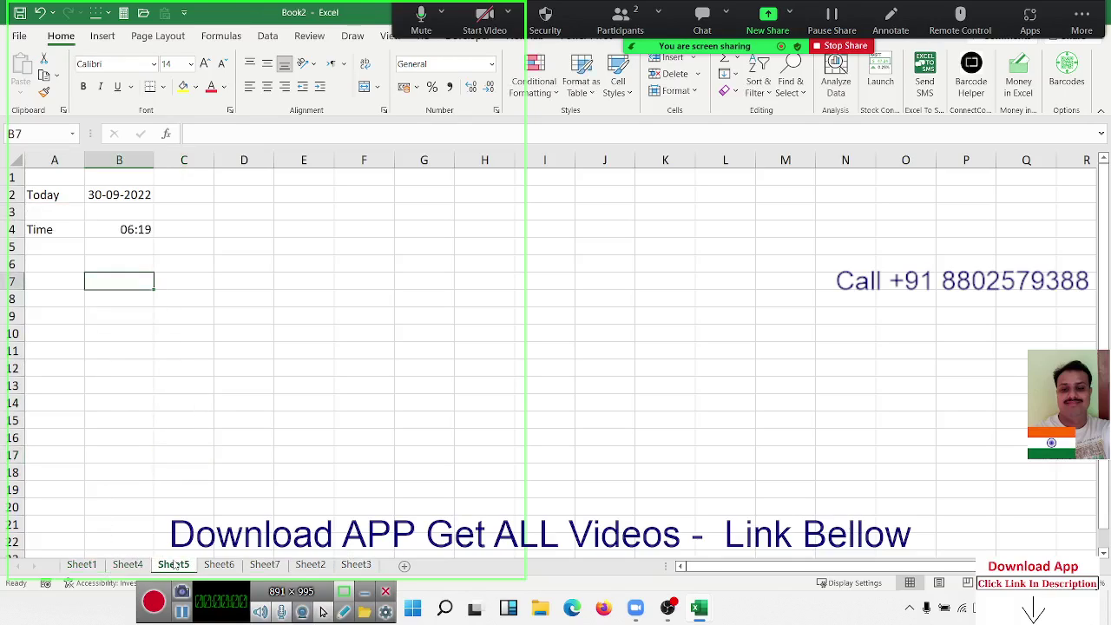
click(219, 565)
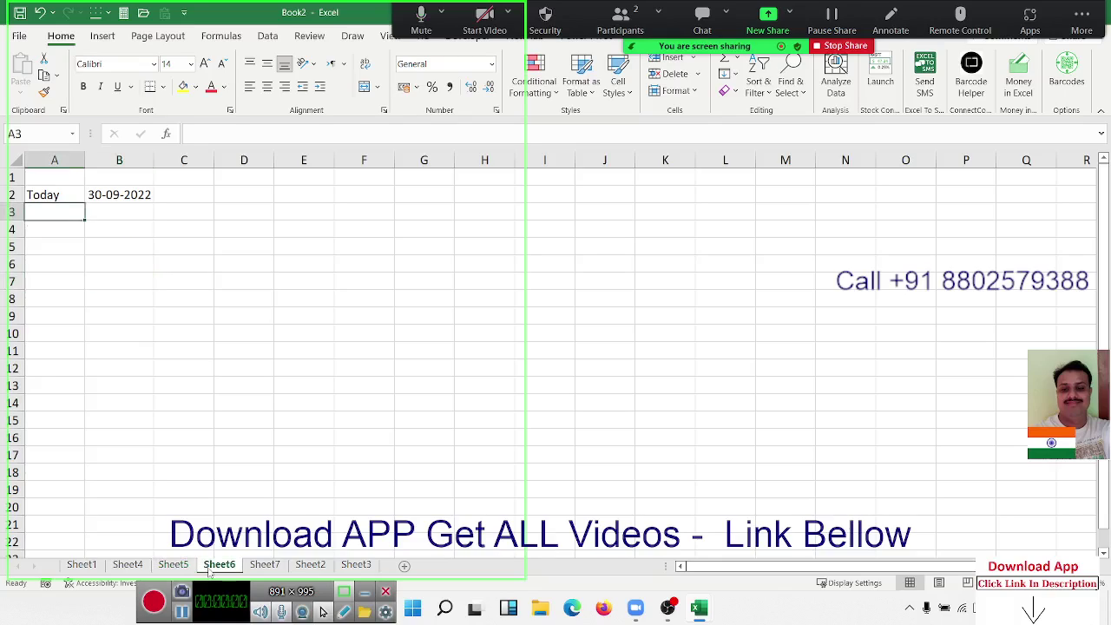
click(261, 566)
click(310, 565)
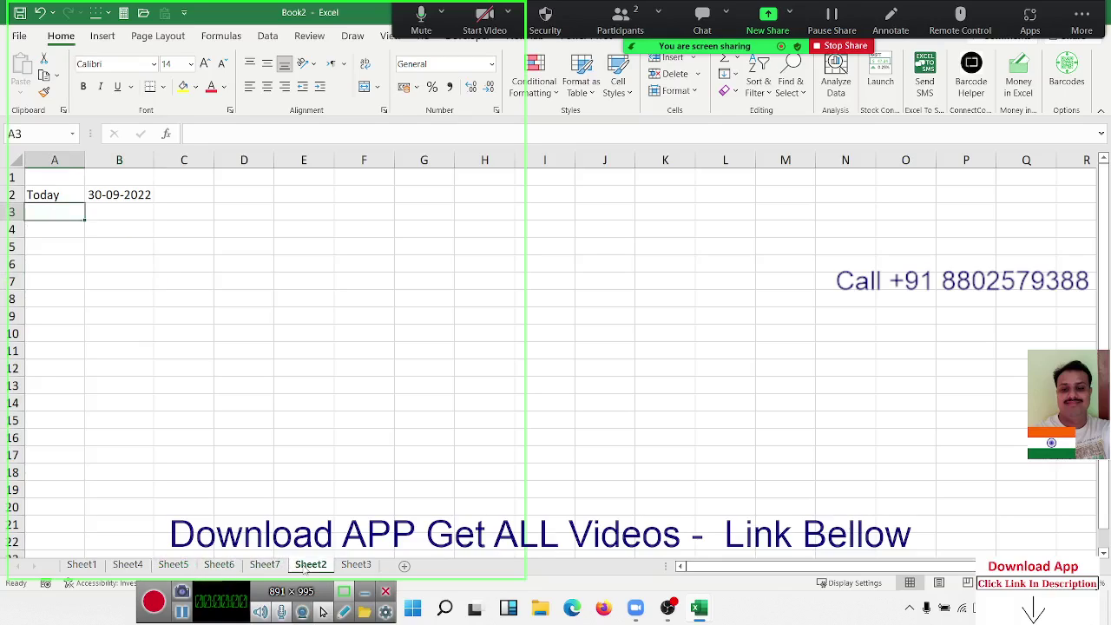
click(356, 565)
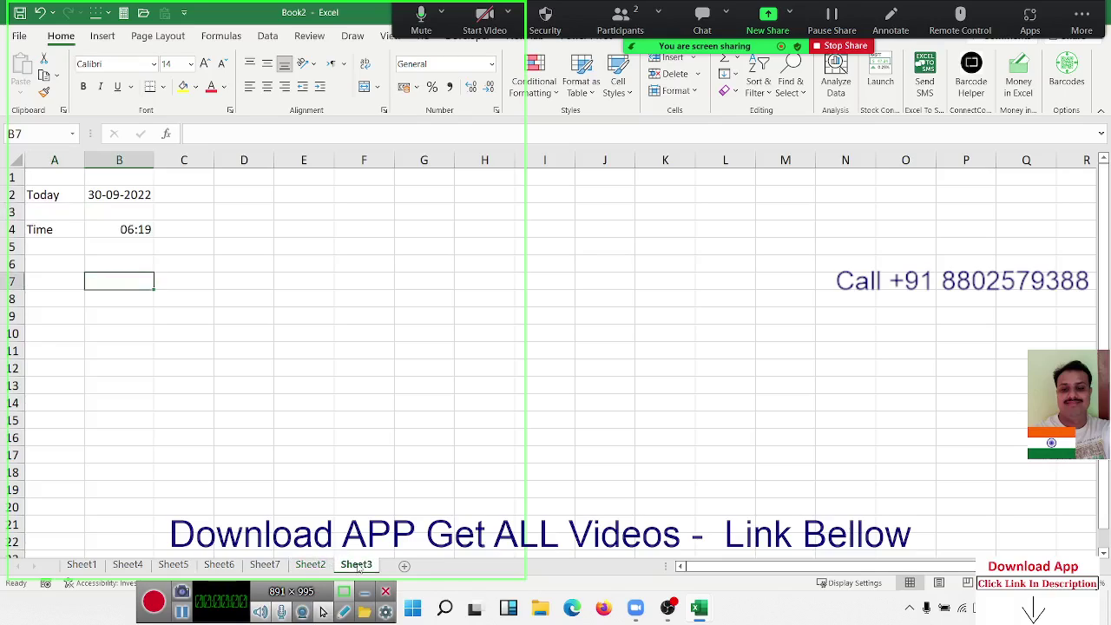
Step: Step back through Sheet2 to Sheet4 to Sheet1 and select cell D17
click(310, 565)
click(260, 565)
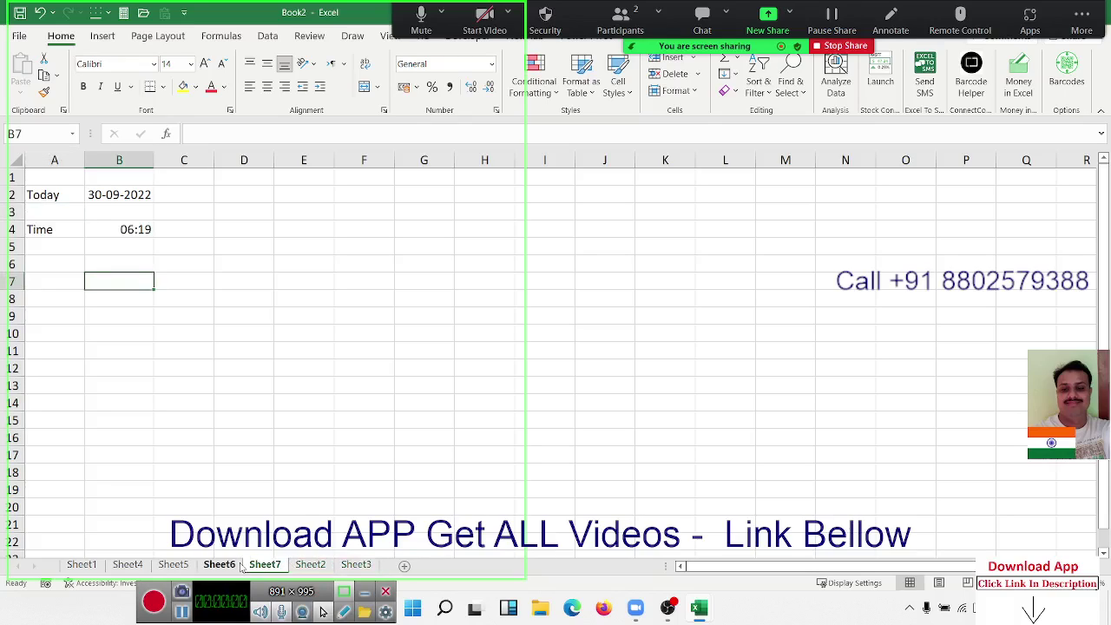
click(218, 565)
click(173, 565)
click(131, 565)
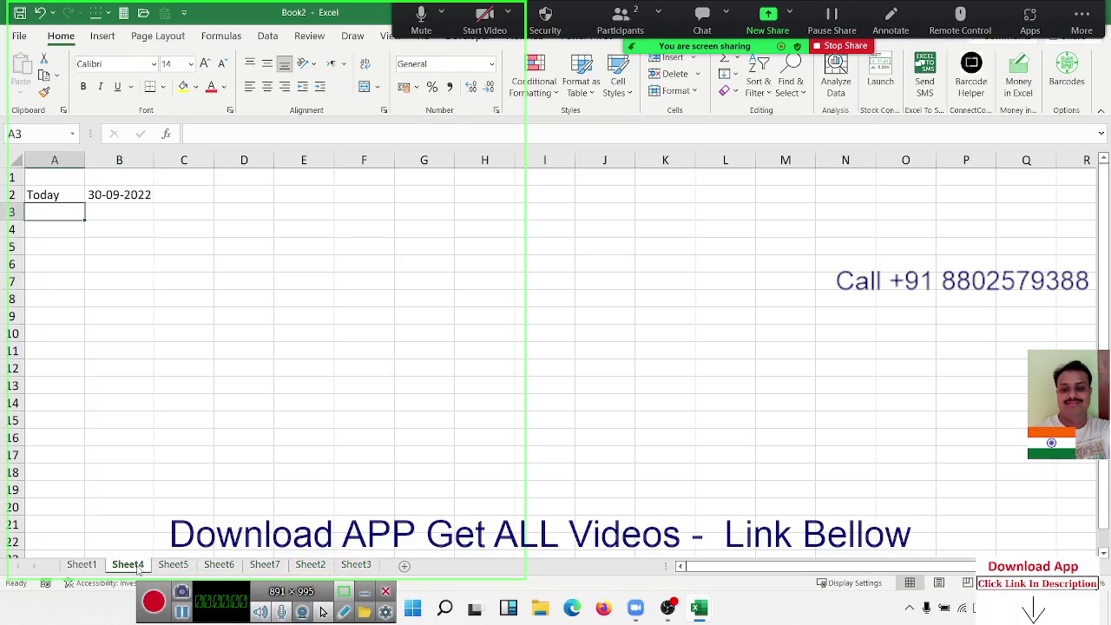
click(81, 565)
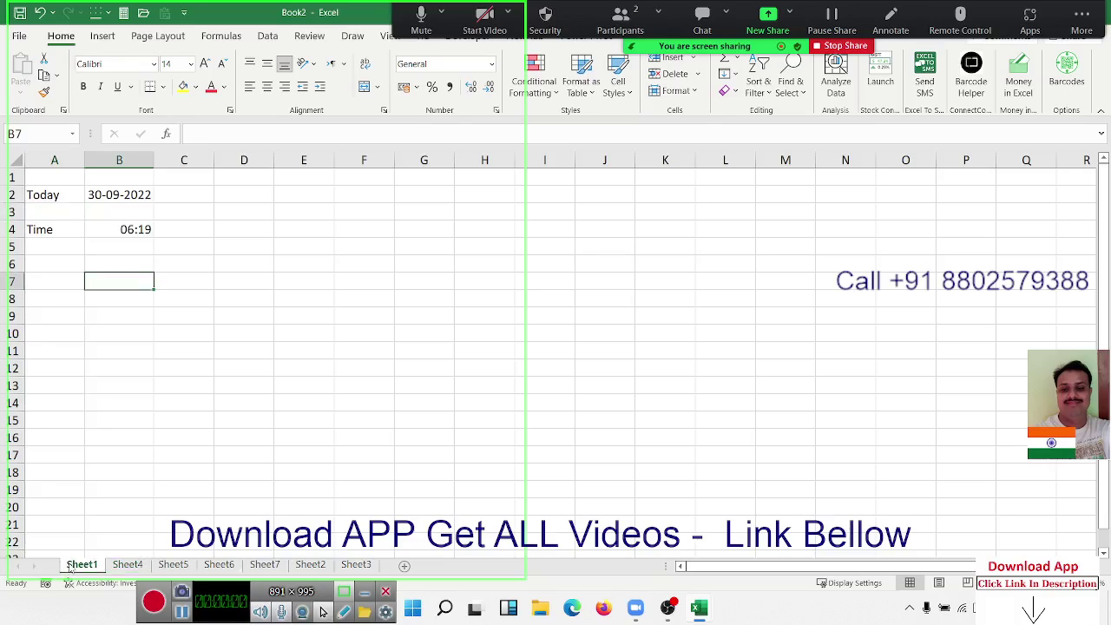
click(242, 453)
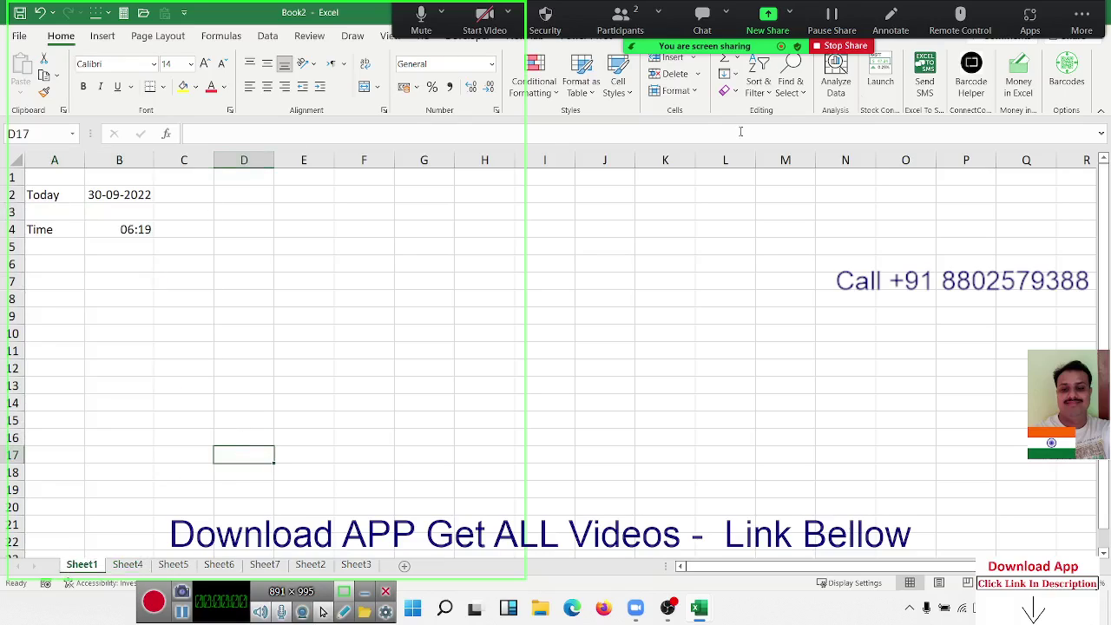
Step: Close Book2 choosing Don't Save, returning to Book1 with cell L4 selected
click(21, 41)
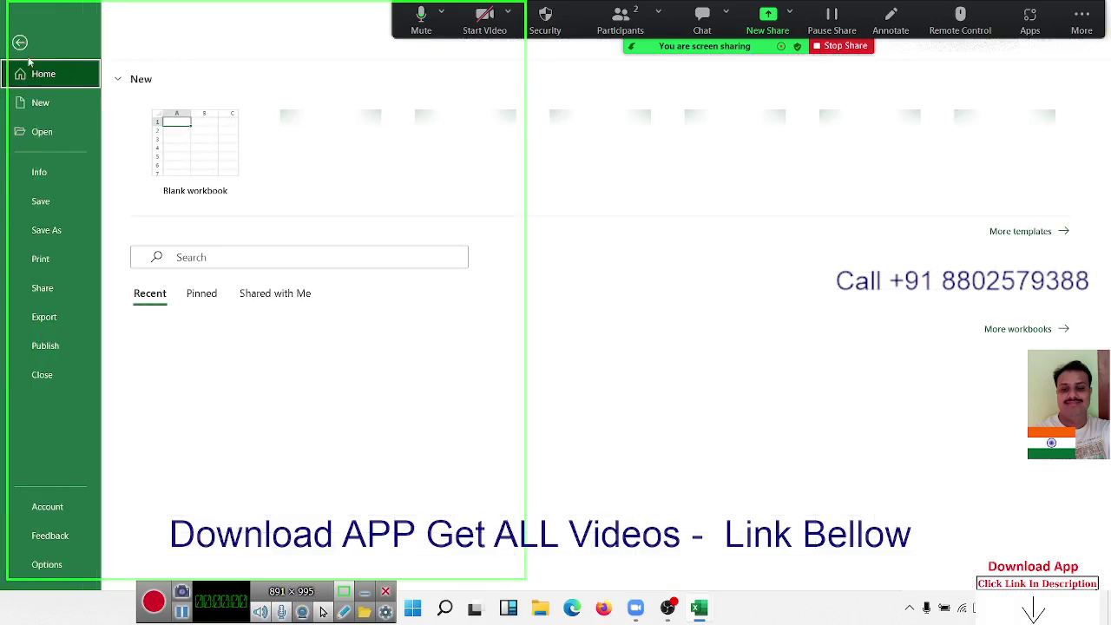
click(42, 375)
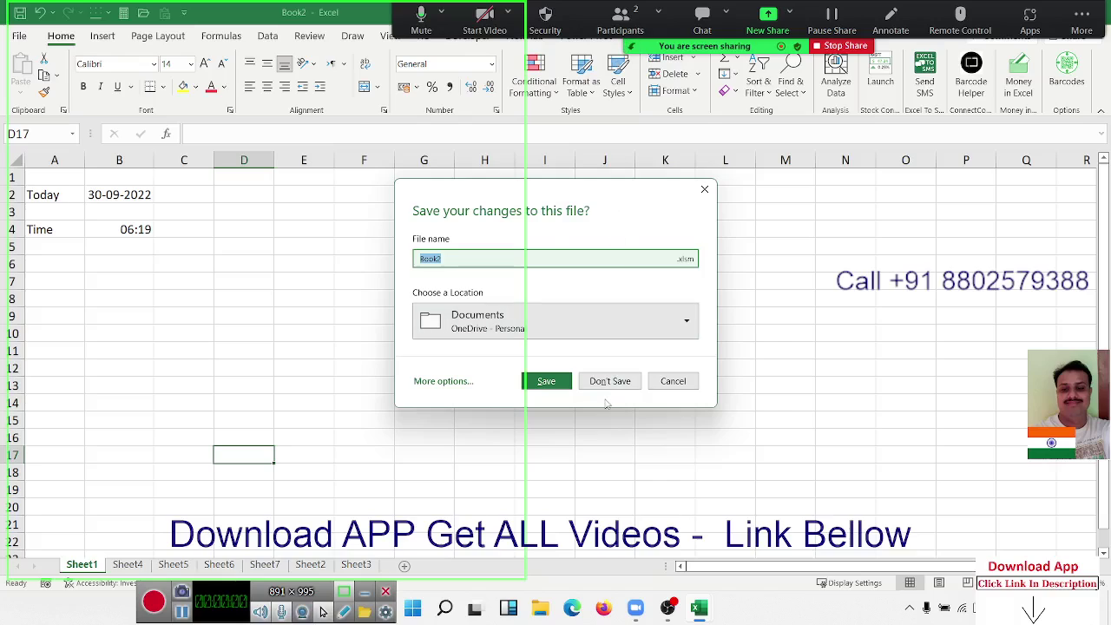
click(610, 382)
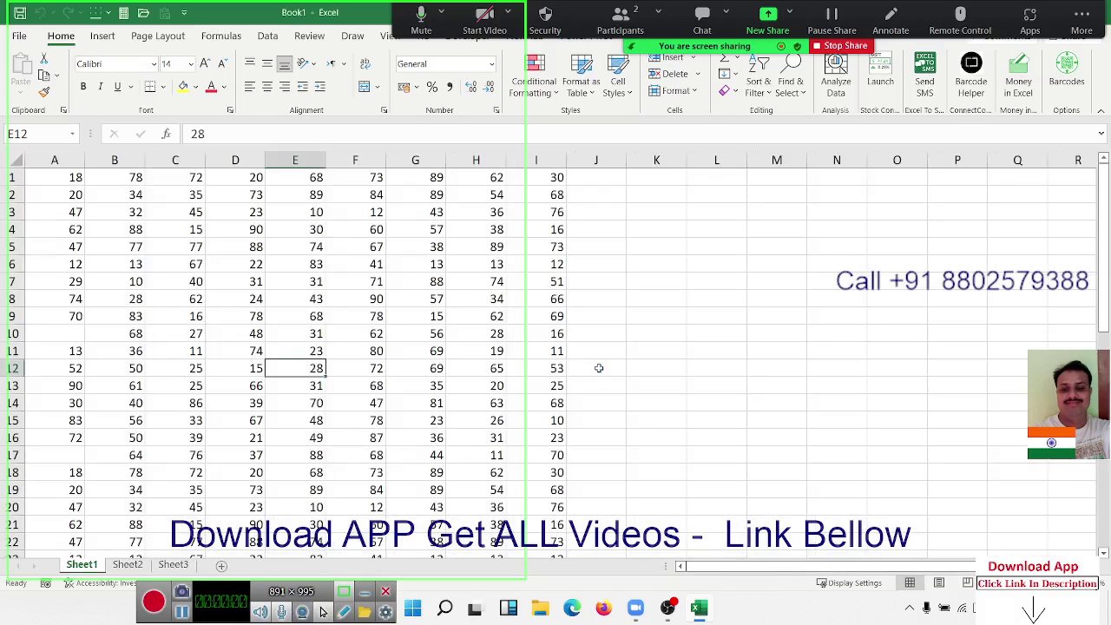
click(695, 228)
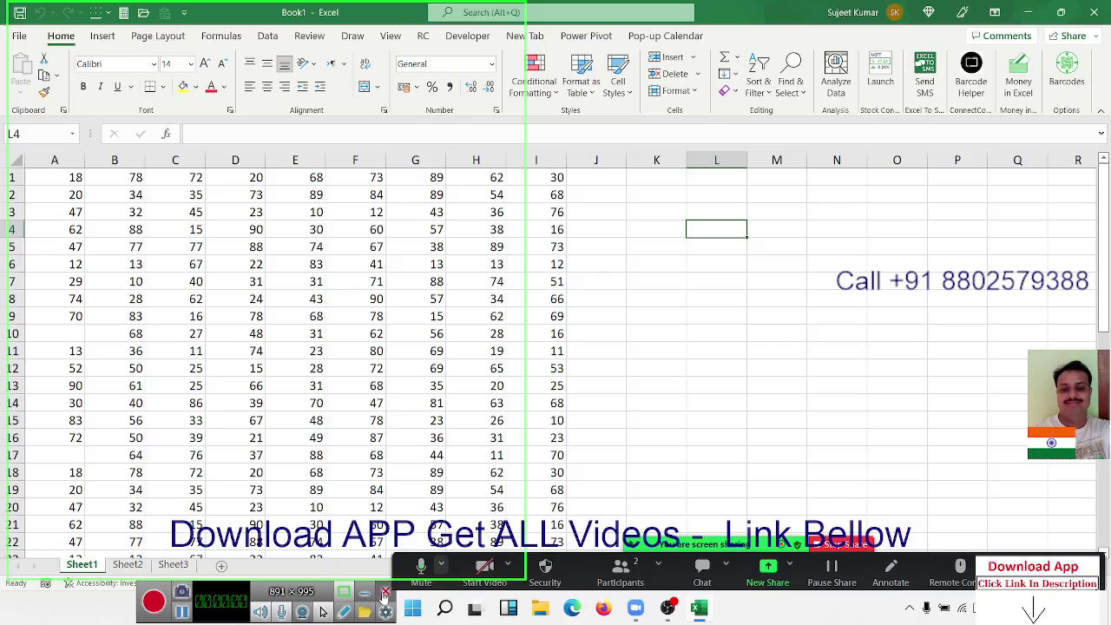
Step: Search for 'shortcut' in Microsoft Search to list matching actions and help topics
click(374, 592)
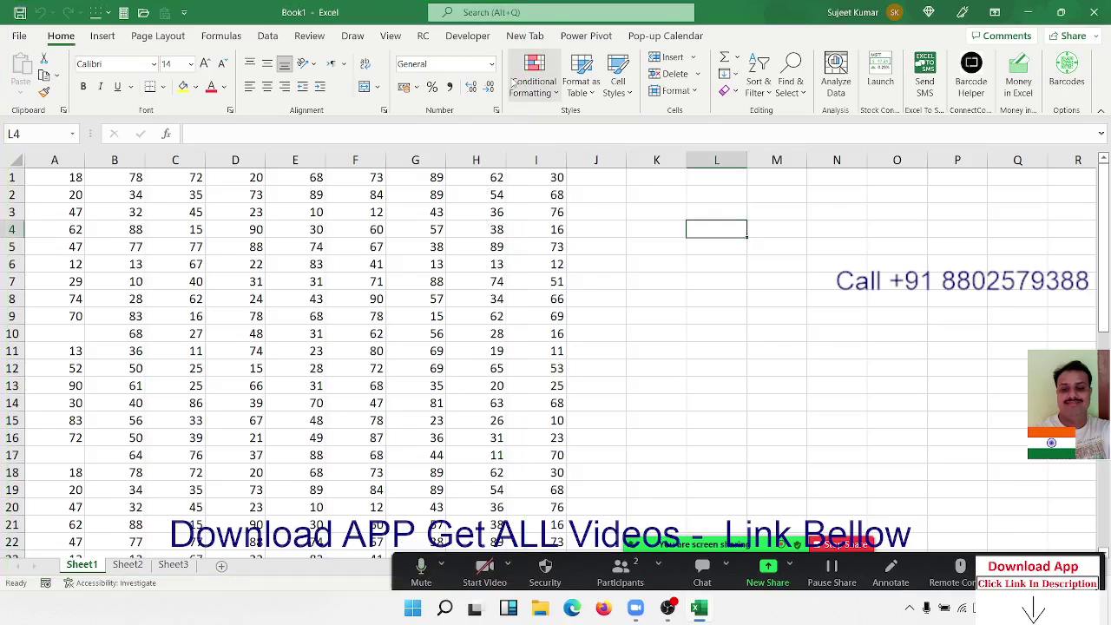
click(515, 13)
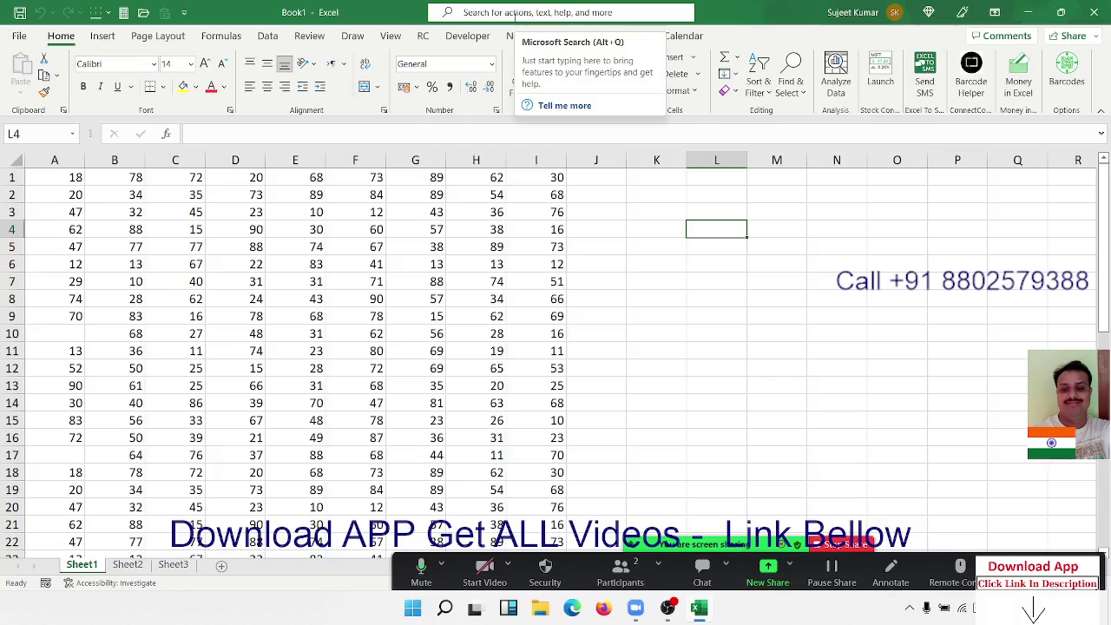
click(515, 13)
text(s)
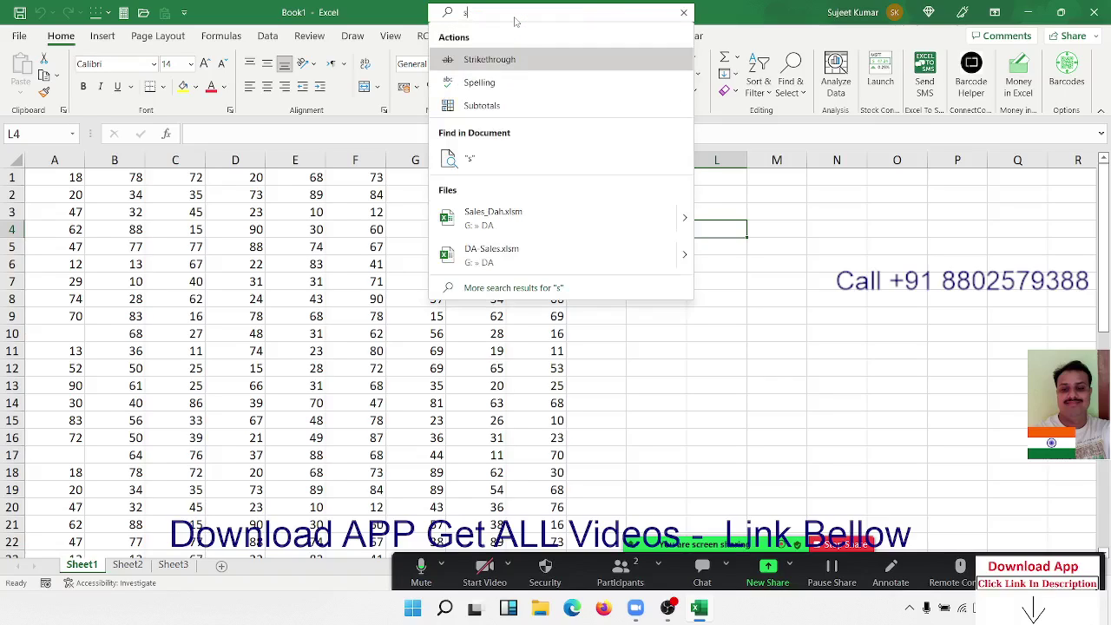
text(hor)
text(tc)
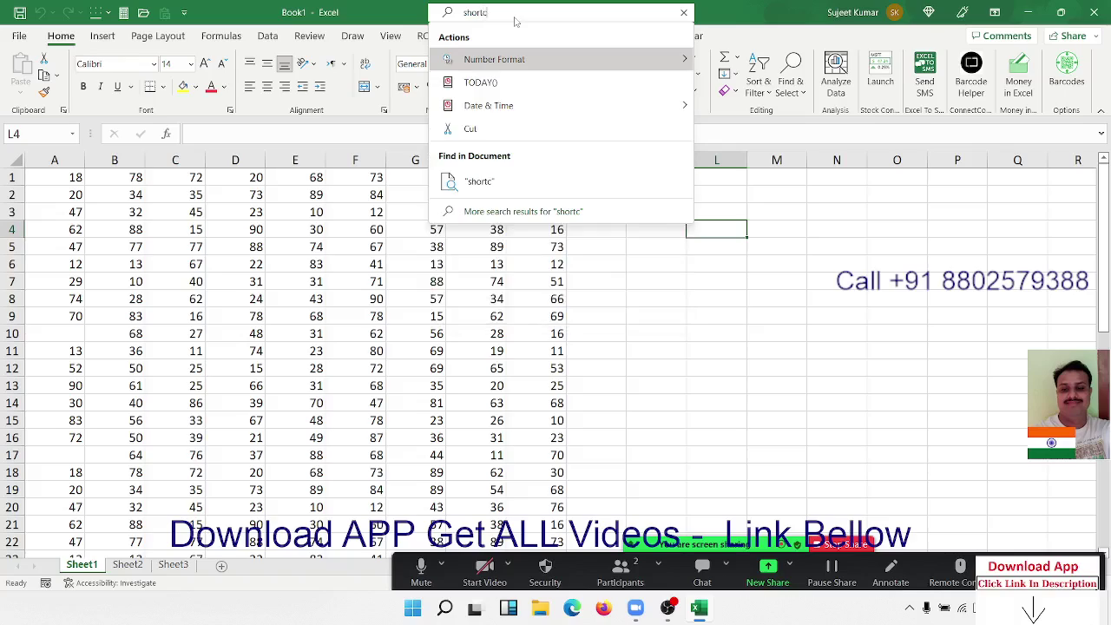
text(ut)
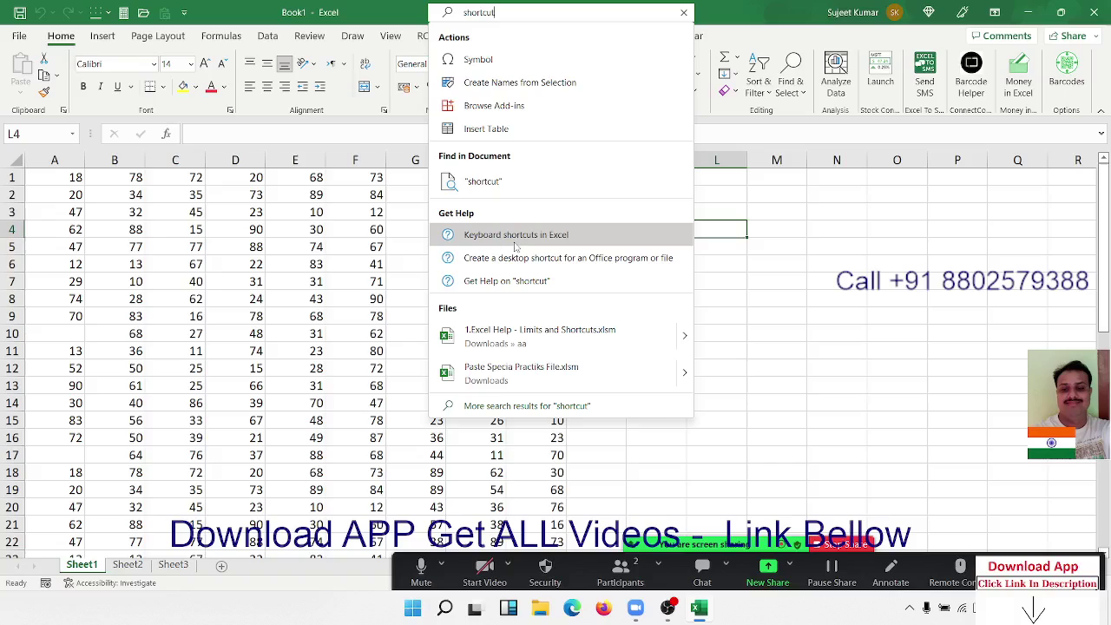
Step: Open the 'Keyboard shortcuts in Excel' help article and scroll down through it
click(516, 240)
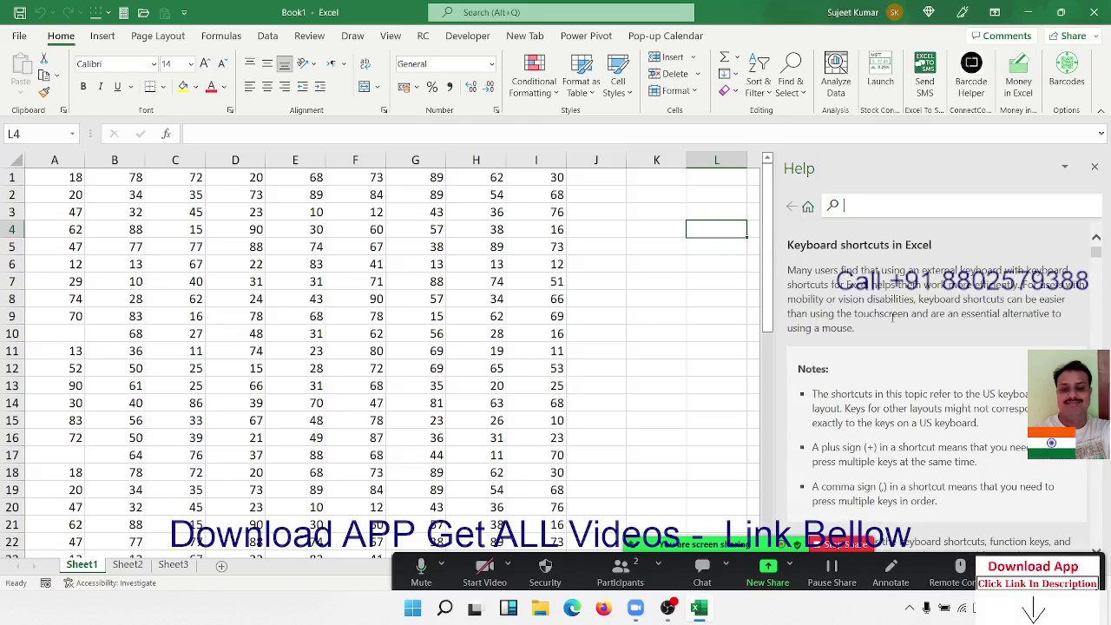
scroll(871, 401, down, 3)
scroll(872, 401, down, 8)
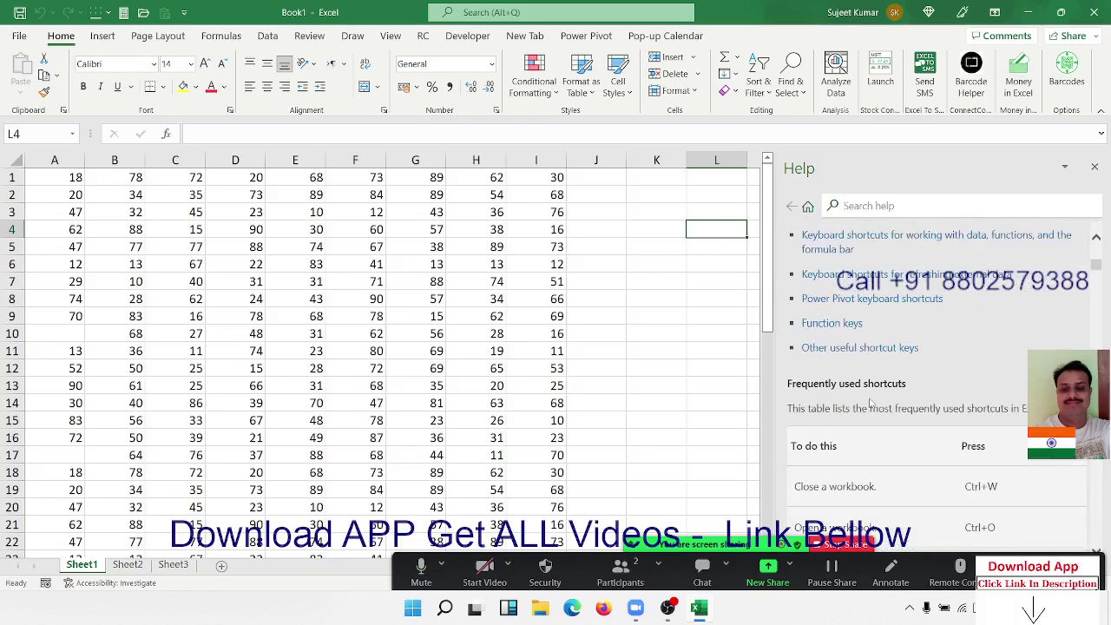
scroll(872, 401, down, 4)
scroll(871, 398, down, 5)
scroll(871, 399, down, 5)
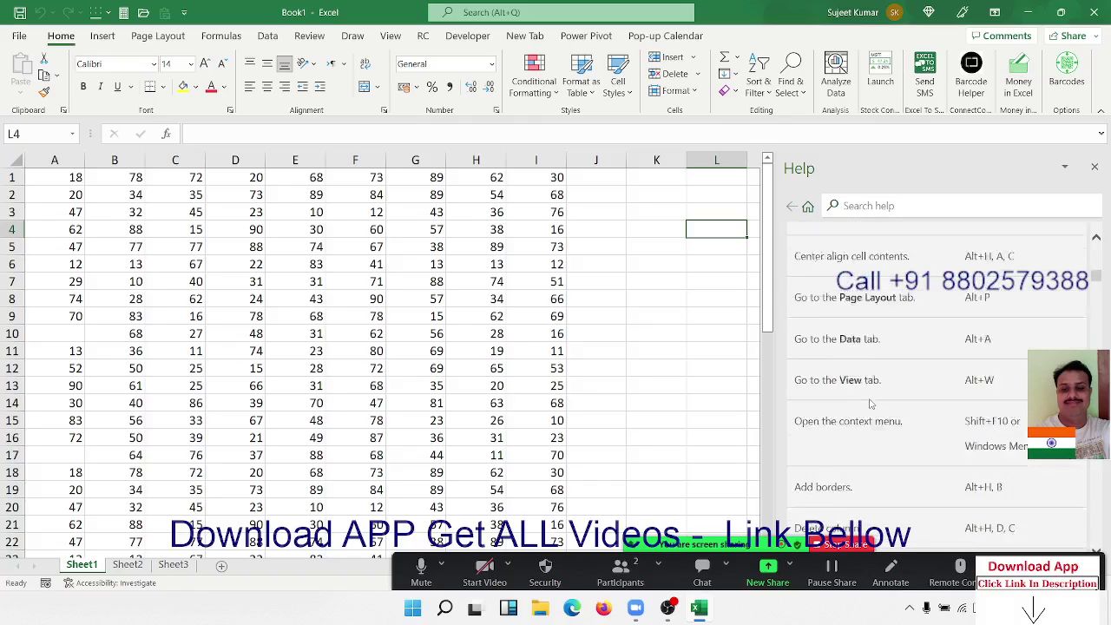
scroll(871, 399, down, 5)
scroll(871, 401, down, 5)
scroll(871, 401, down, 5)
scroll(871, 401, down, 5)
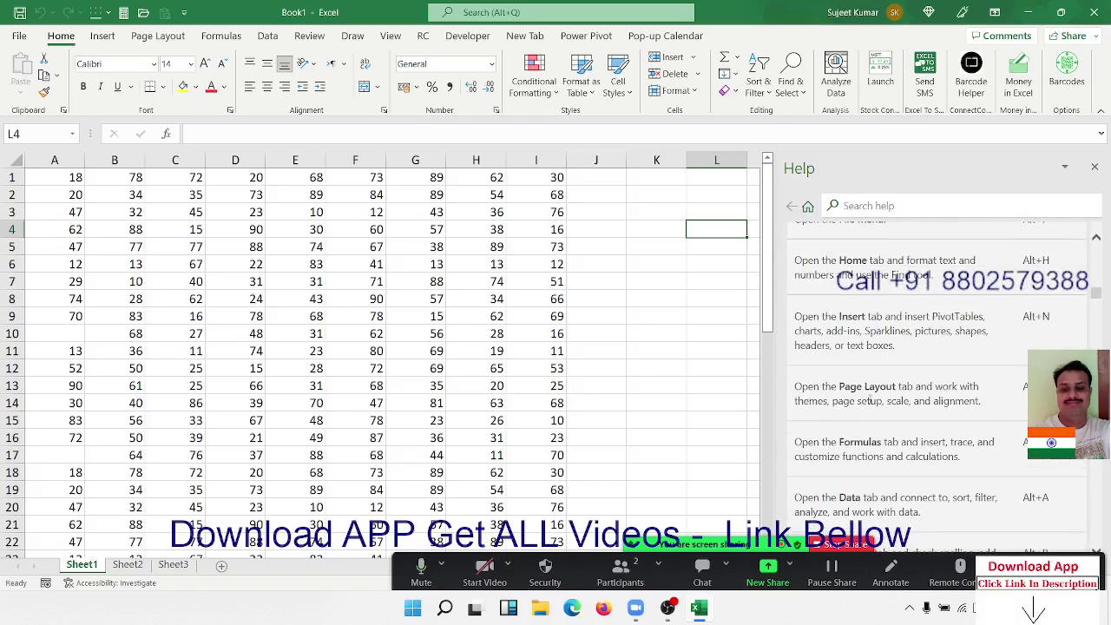
scroll(871, 402, down, 5)
scroll(871, 401, down, 5)
scroll(871, 401, down, 5)
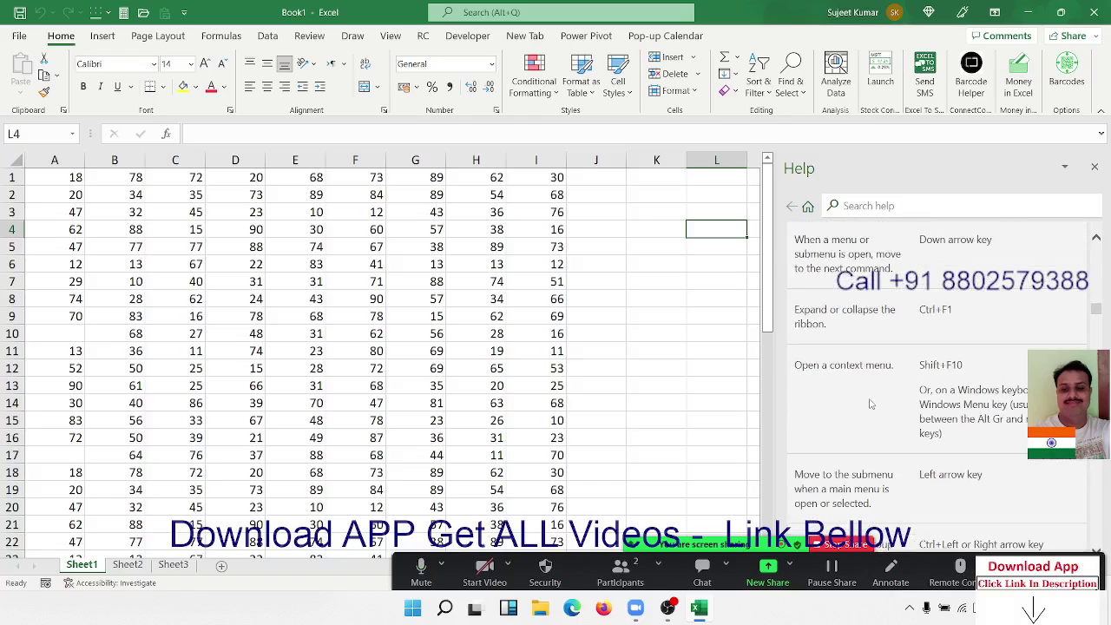
scroll(871, 401, down, 5)
scroll(871, 401, down, 5)
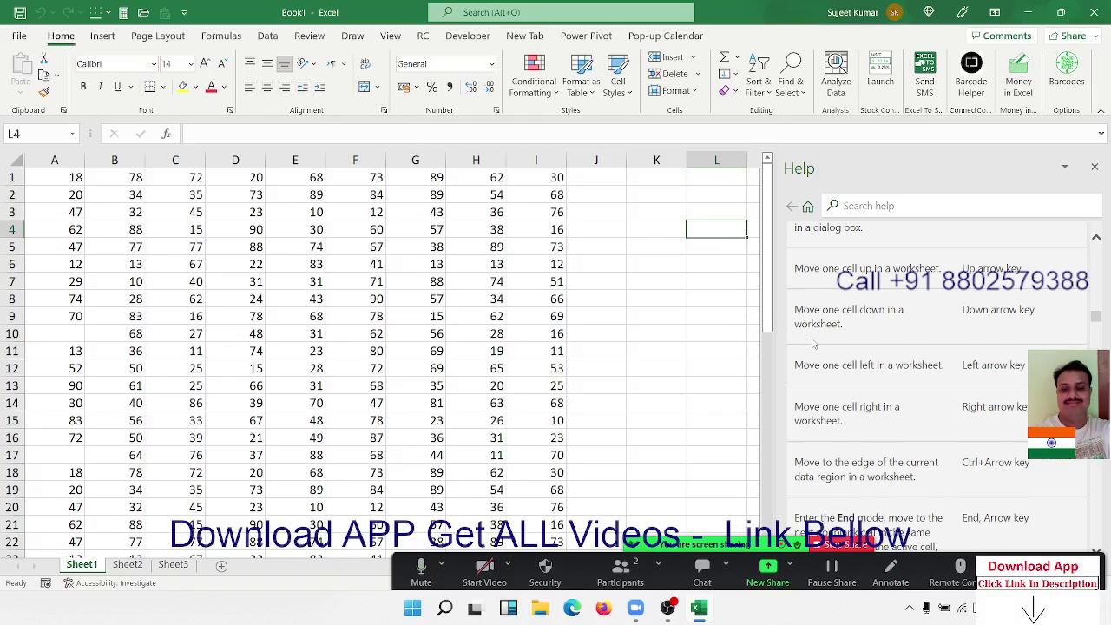
scroll(814, 344, down, 5)
scroll(814, 344, down, 5)
scroll(813, 344, down, 5)
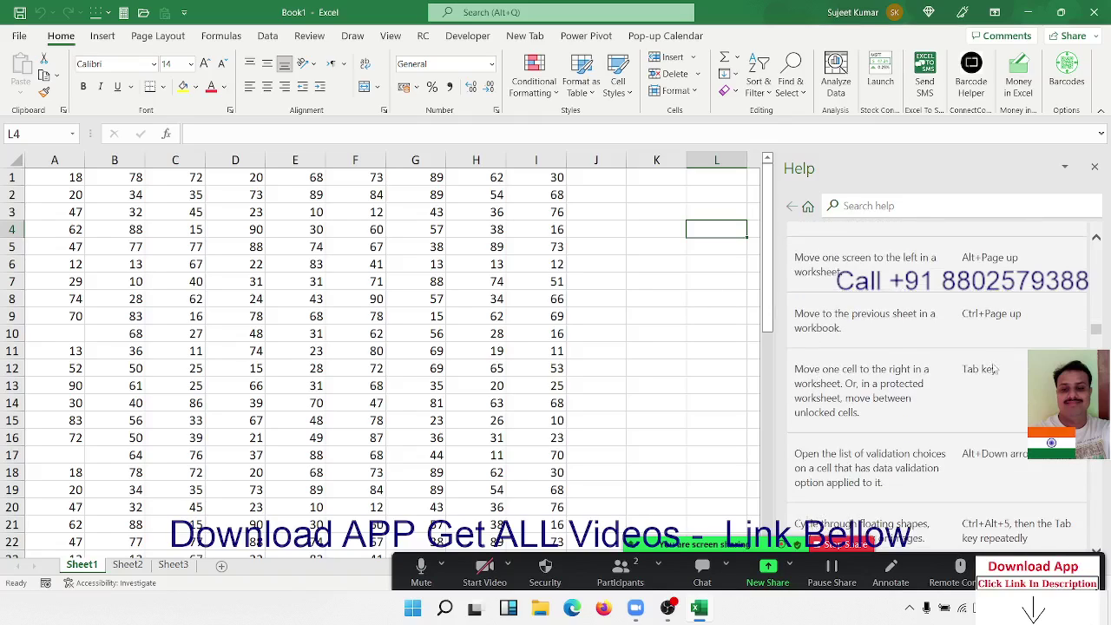
scroll(995, 369, down, 5)
scroll(994, 369, down, 5)
scroll(994, 369, down, 5)
scroll(995, 369, down, 5)
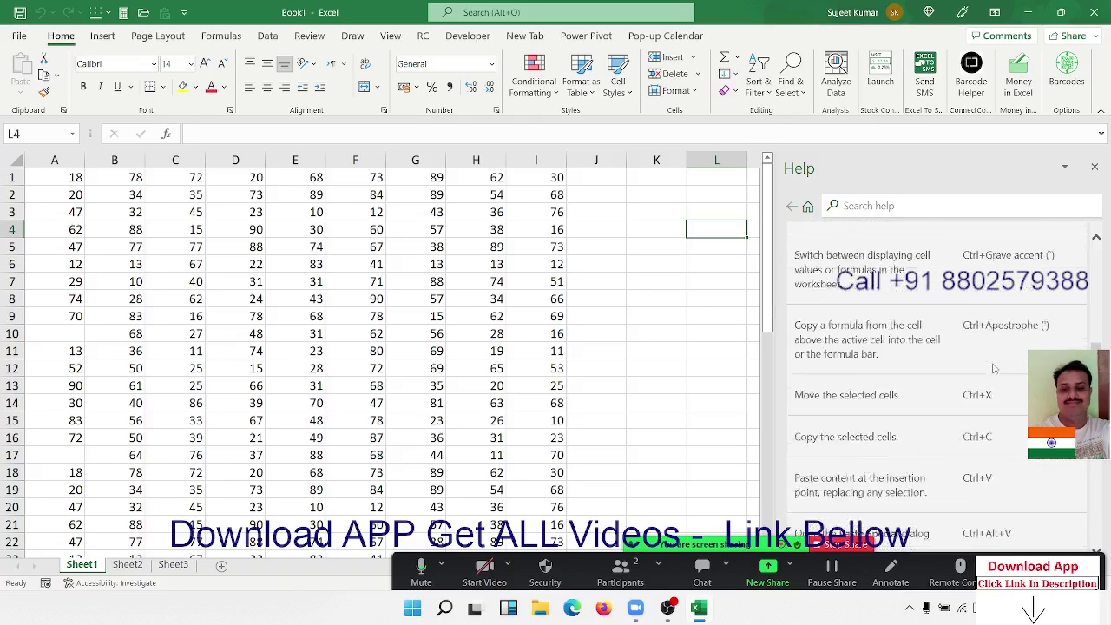
scroll(995, 369, down, 5)
scroll(995, 369, down, 5)
scroll(995, 369, down, 5)
scroll(995, 369, down, 5)
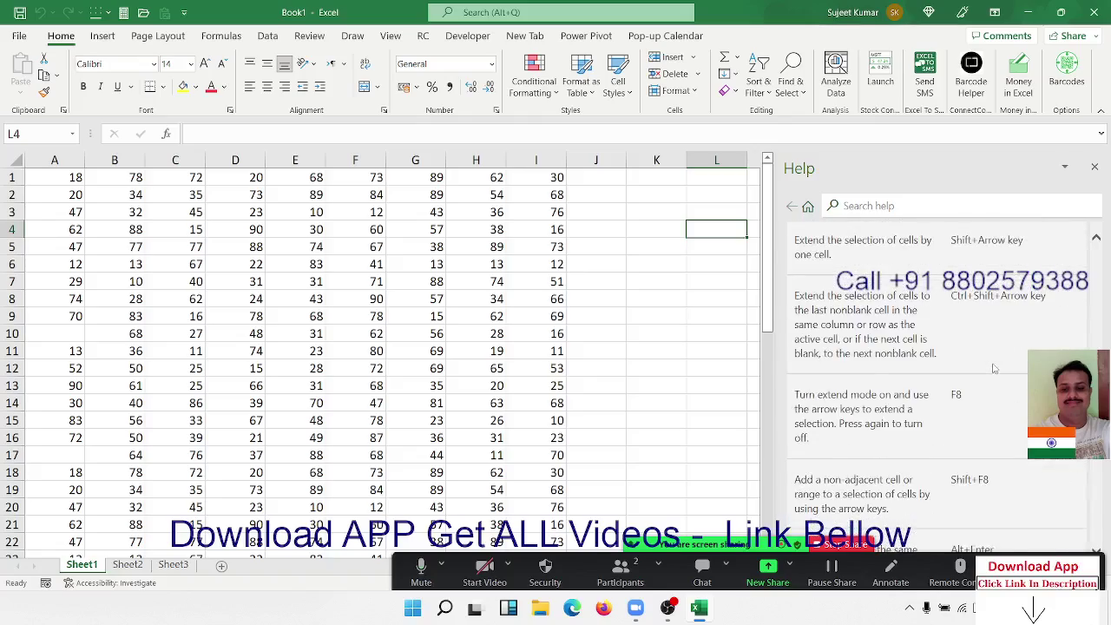
scroll(995, 369, down, 5)
scroll(995, 369, down, 5)
scroll(995, 369, down, 5)
scroll(995, 369, down, 5)
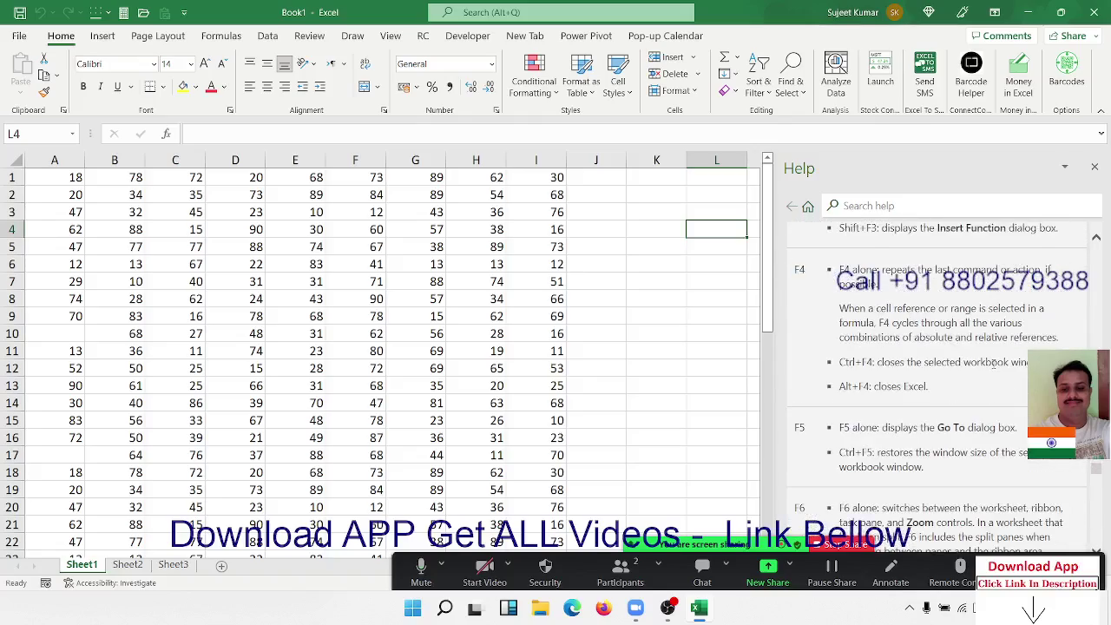
scroll(994, 366, down, 5)
scroll(994, 365, down, 5)
scroll(994, 365, down, 5)
scroll(994, 365, down, 5)
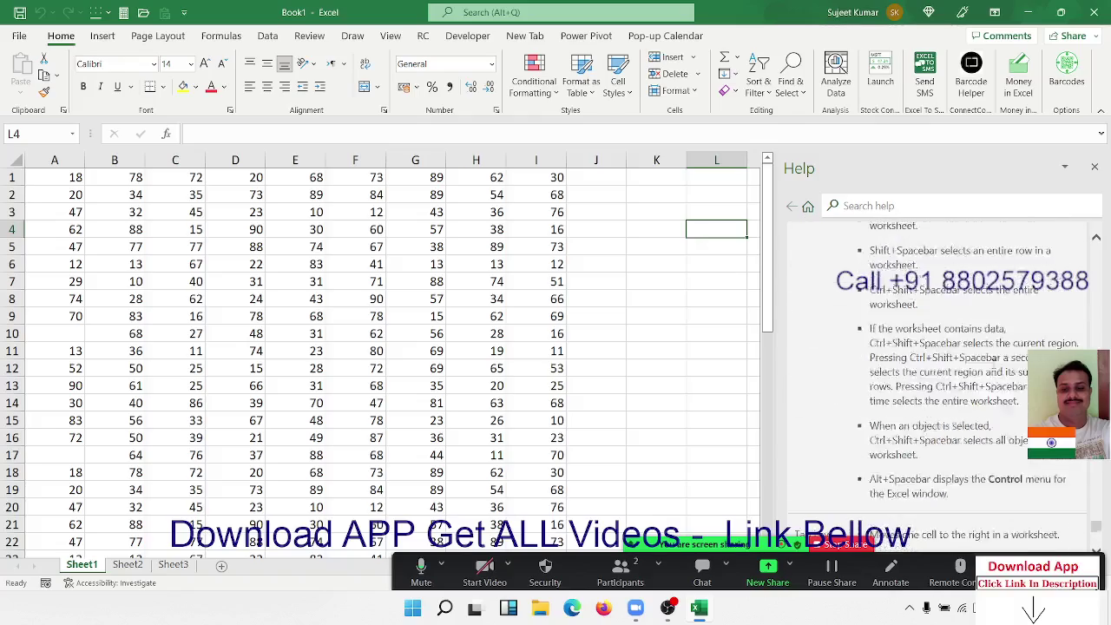
scroll(994, 366, down, 5)
Step: Scroll back to the frequently used shortcuts table listing Ctrl+W close and Ctrl+S save
scroll(994, 366, up, 2)
scroll(994, 365, up, 10)
scroll(995, 369, up, 5)
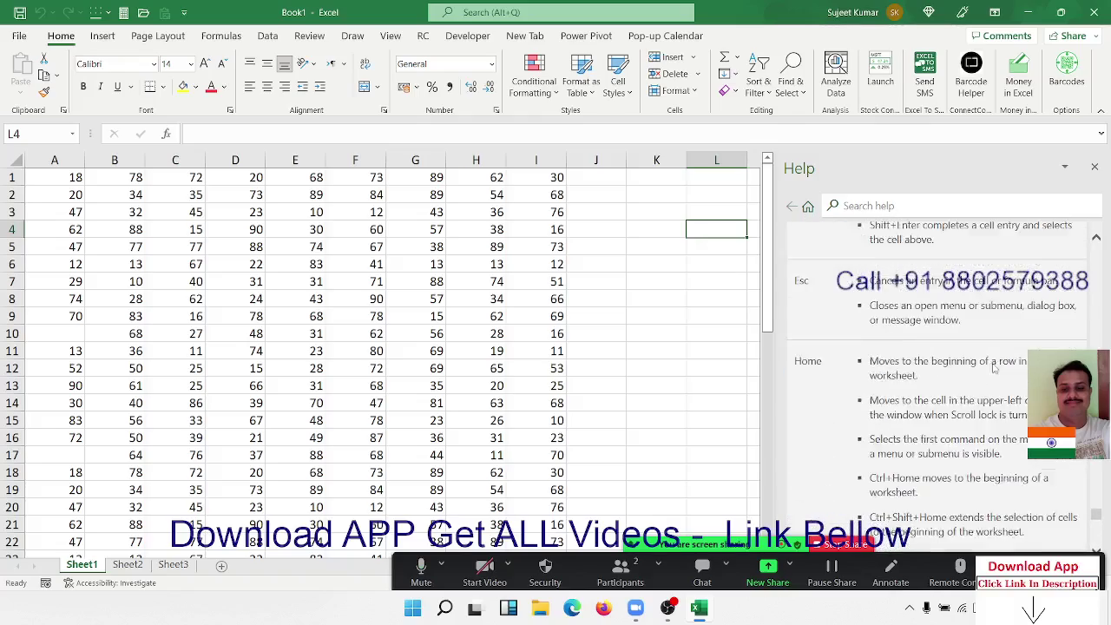
scroll(995, 369, up, 5)
scroll(994, 369, up, 5)
scroll(995, 369, up, 5)
scroll(995, 369, up, 5)
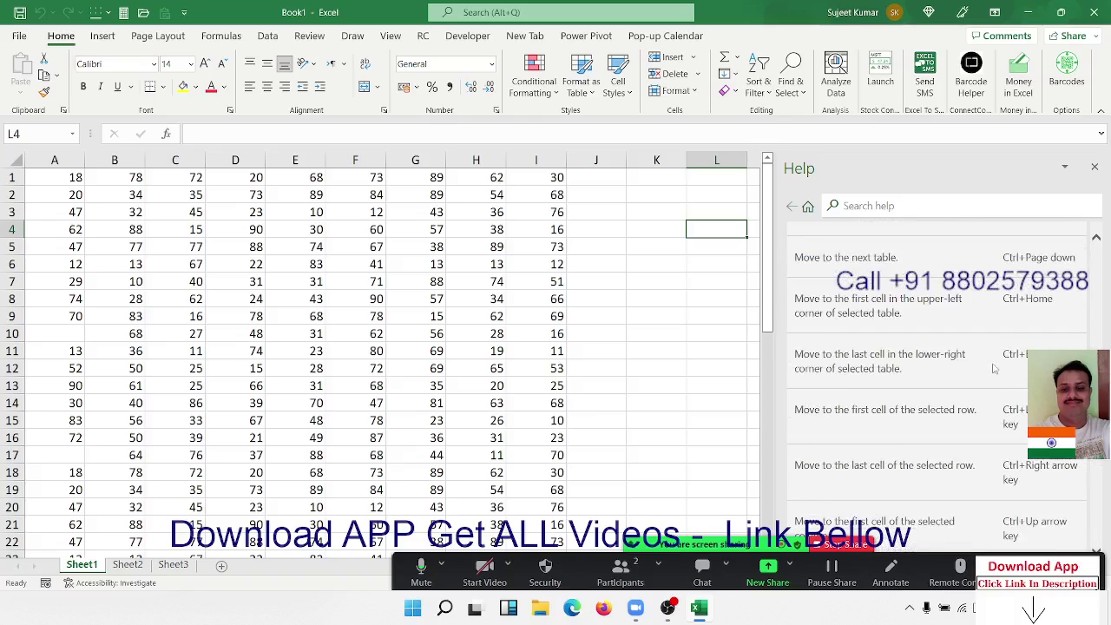
scroll(995, 369, up, 5)
scroll(995, 369, up, 5)
scroll(995, 369, up, 5)
scroll(997, 369, up, 5)
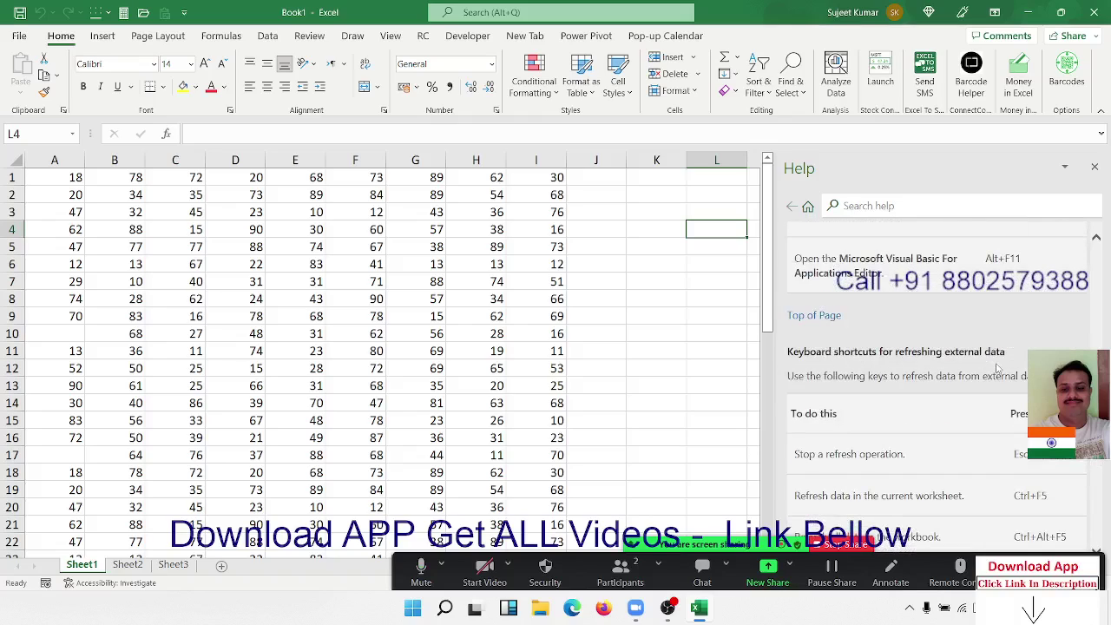
scroll(997, 369, up, 5)
scroll(996, 369, up, 5)
scroll(997, 369, up, 5)
scroll(999, 369, up, 5)
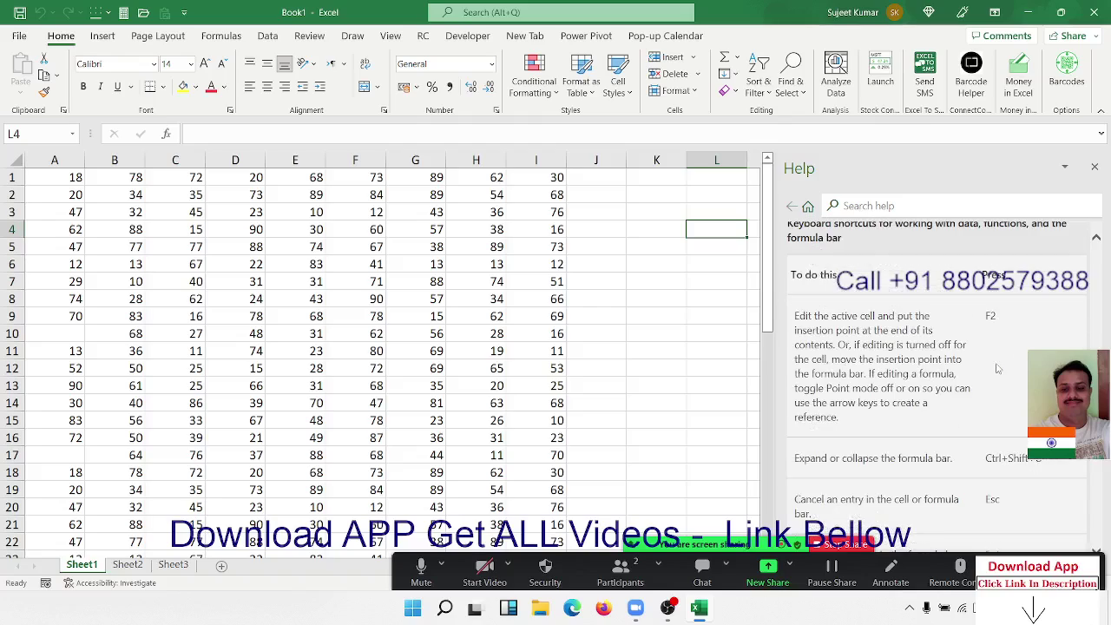
scroll(998, 369, up, 5)
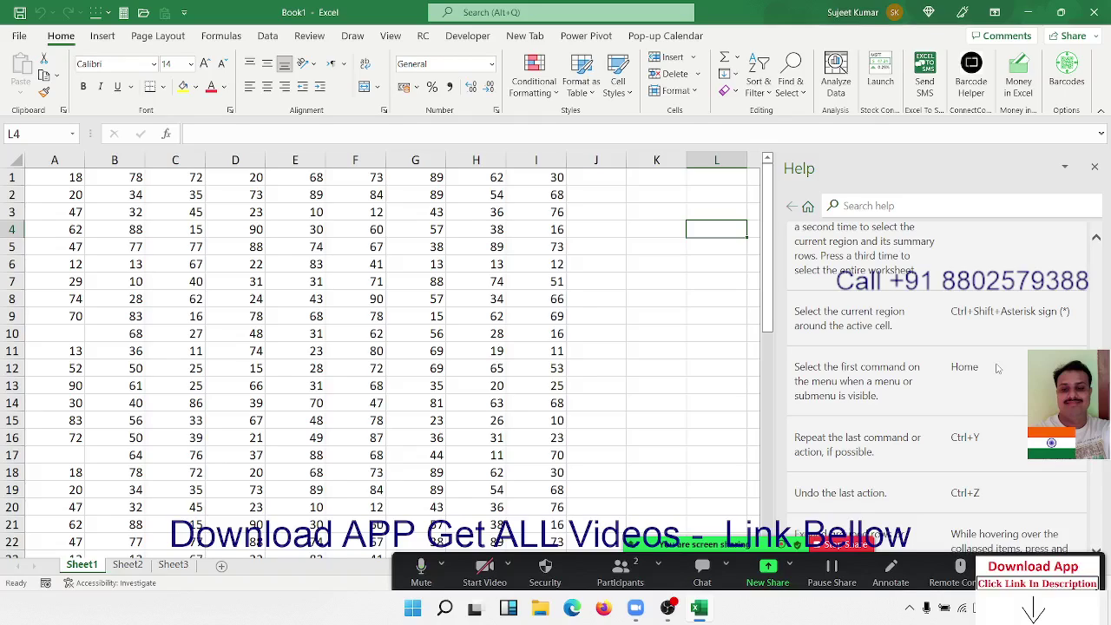
scroll(996, 369, up, 5)
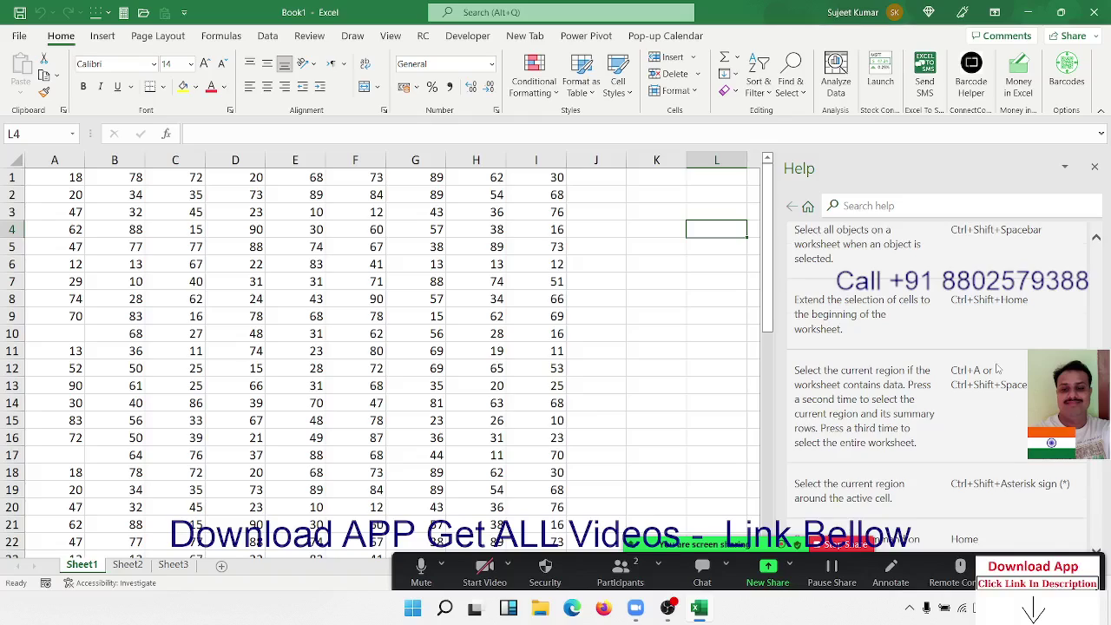
scroll(997, 369, up, 5)
scroll(996, 369, up, 5)
scroll(997, 369, up, 5)
scroll(997, 369, up, 5)
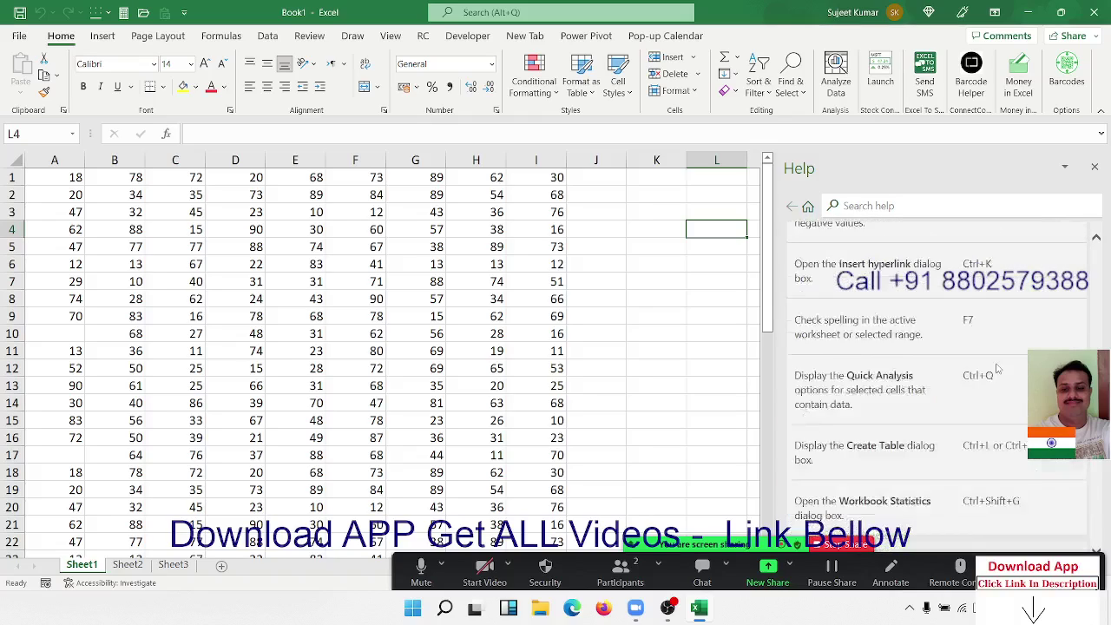
scroll(997, 369, up, 5)
scroll(997, 369, up, 5)
scroll(997, 369, up, 5)
scroll(996, 369, up, 3)
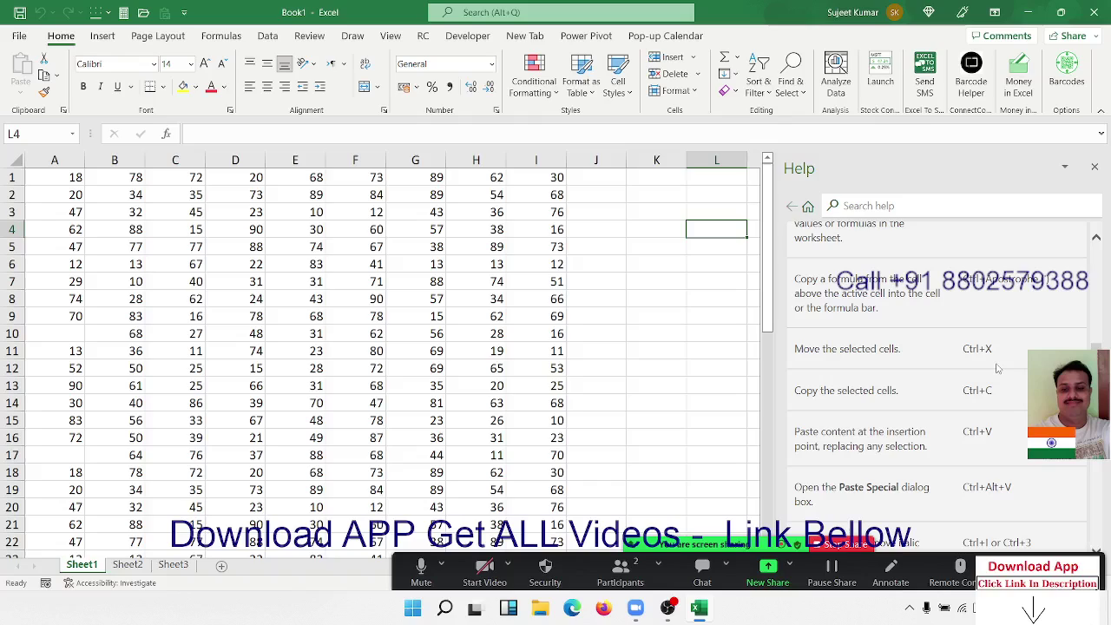
scroll(997, 369, up, 3)
scroll(997, 369, up, 5)
scroll(997, 369, up, 5)
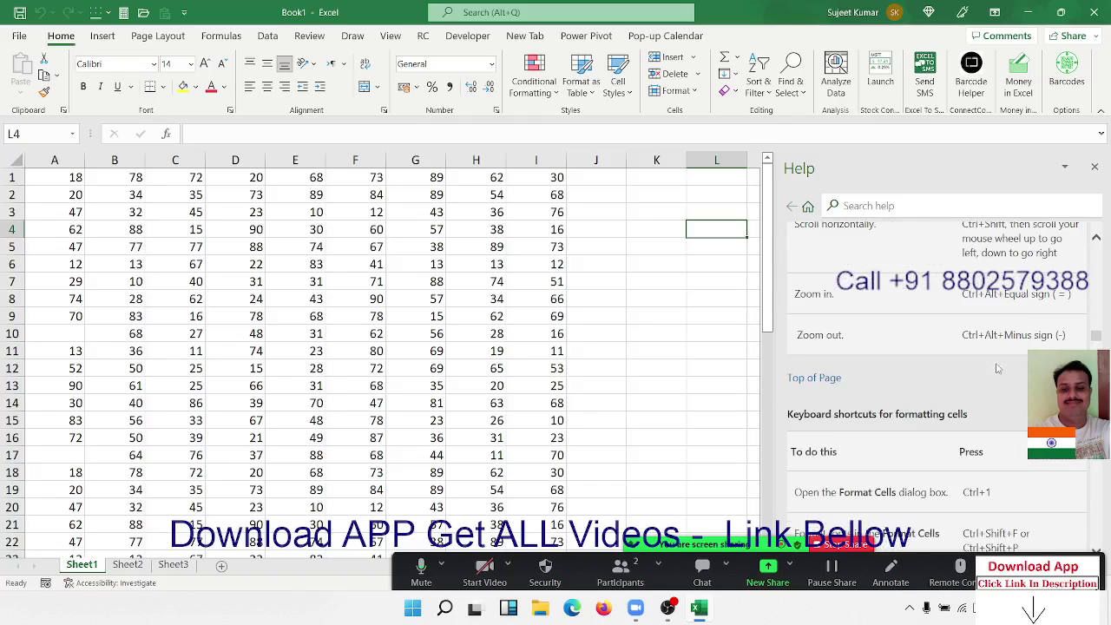
scroll(997, 369, up, 3)
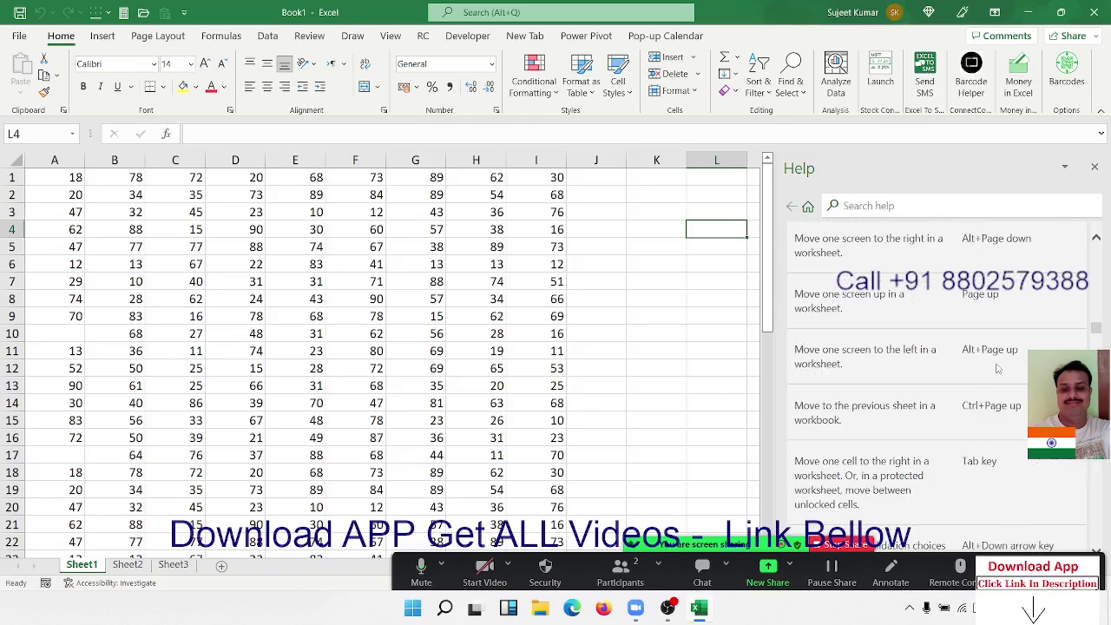
scroll(996, 369, up, 3)
scroll(997, 369, up, 5)
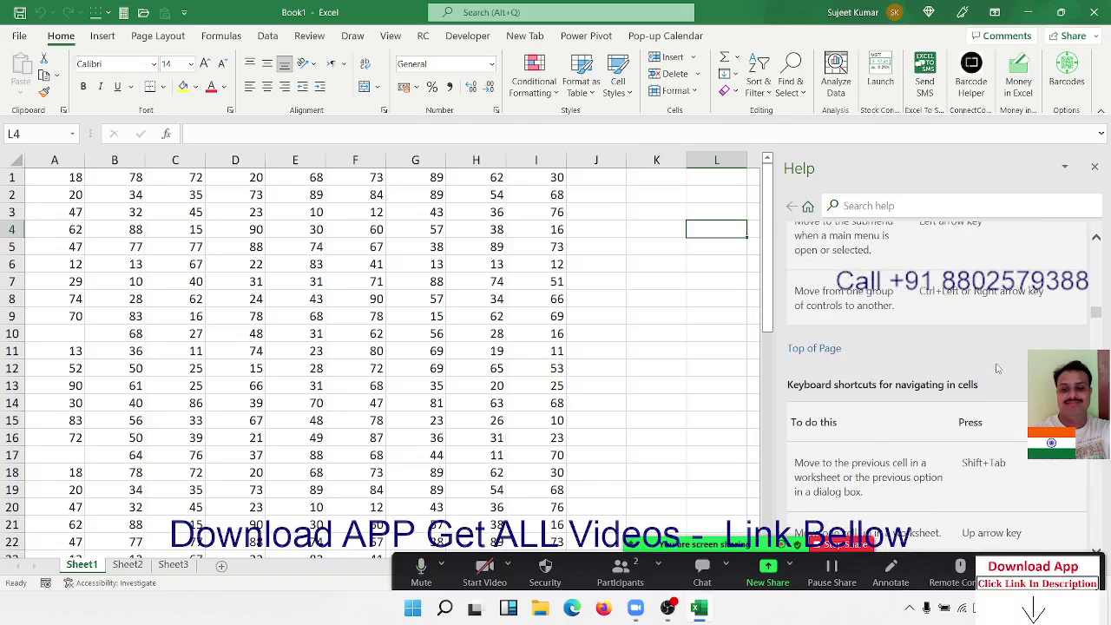
scroll(997, 369, up, 5)
scroll(997, 369, up, 5)
scroll(997, 369, up, 5)
scroll(997, 368, up, 5)
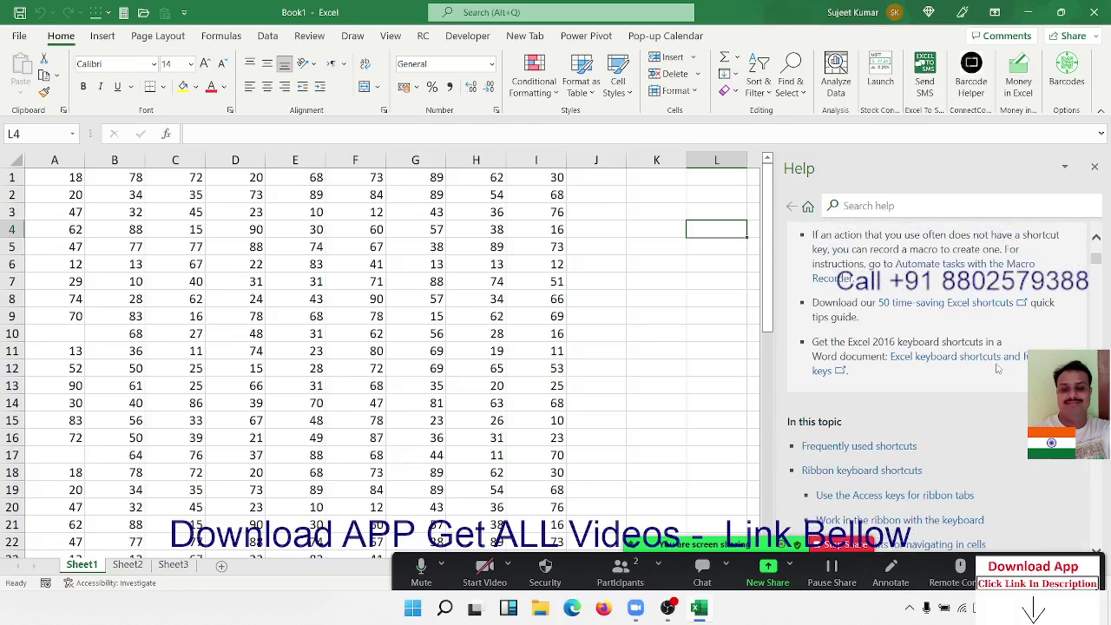
scroll(997, 369, up, 5)
scroll(998, 369, down, 5)
scroll(998, 369, down, 3)
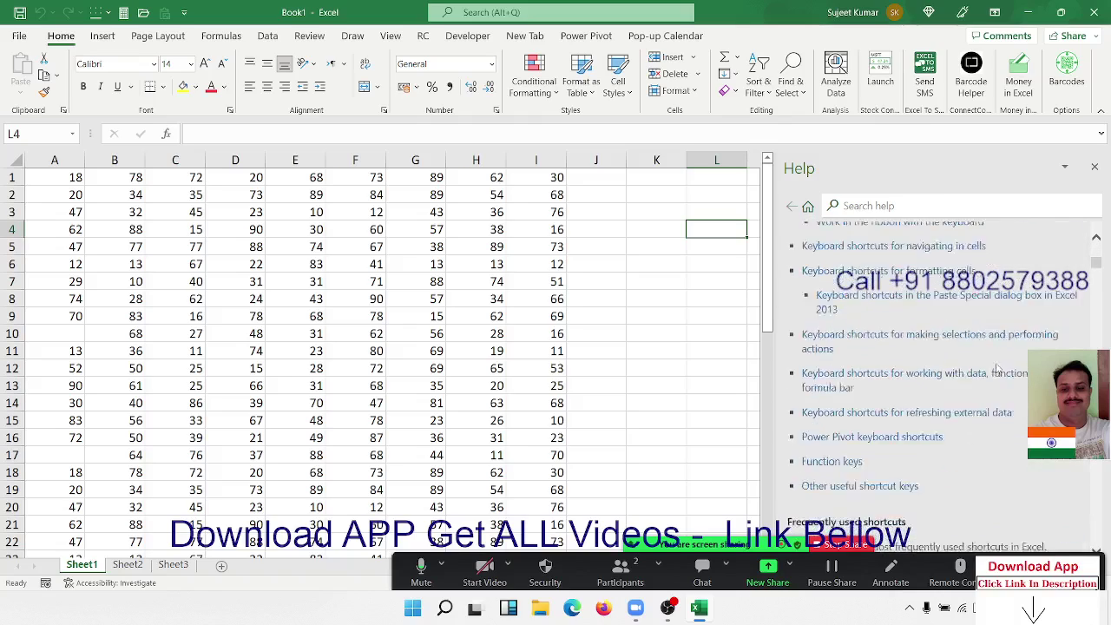
scroll(998, 369, down, 5)
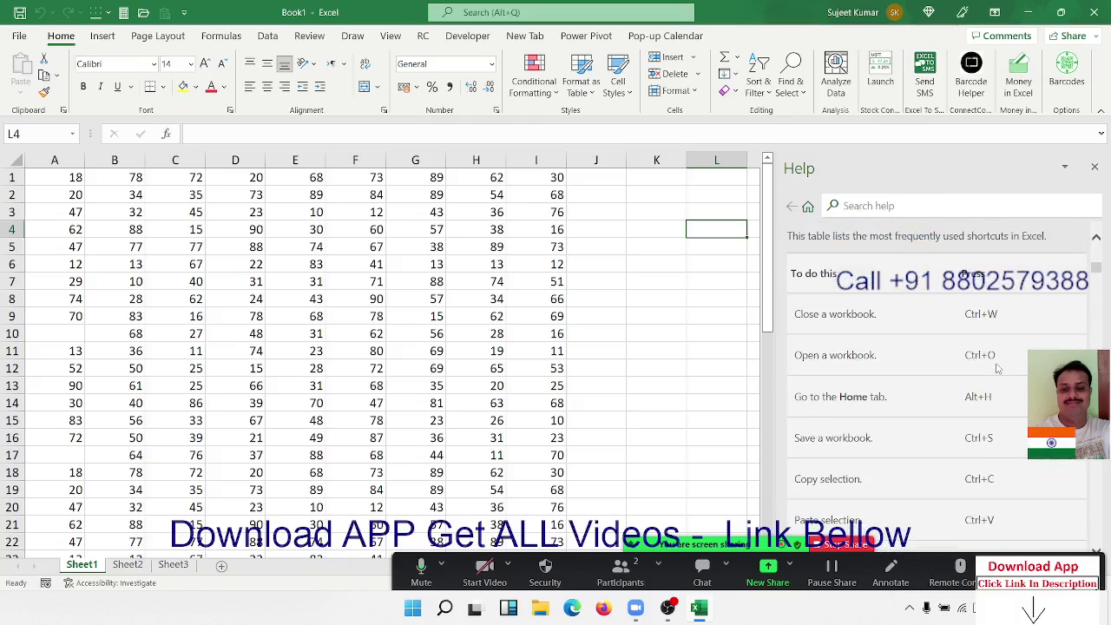
scroll(997, 369, down, 1)
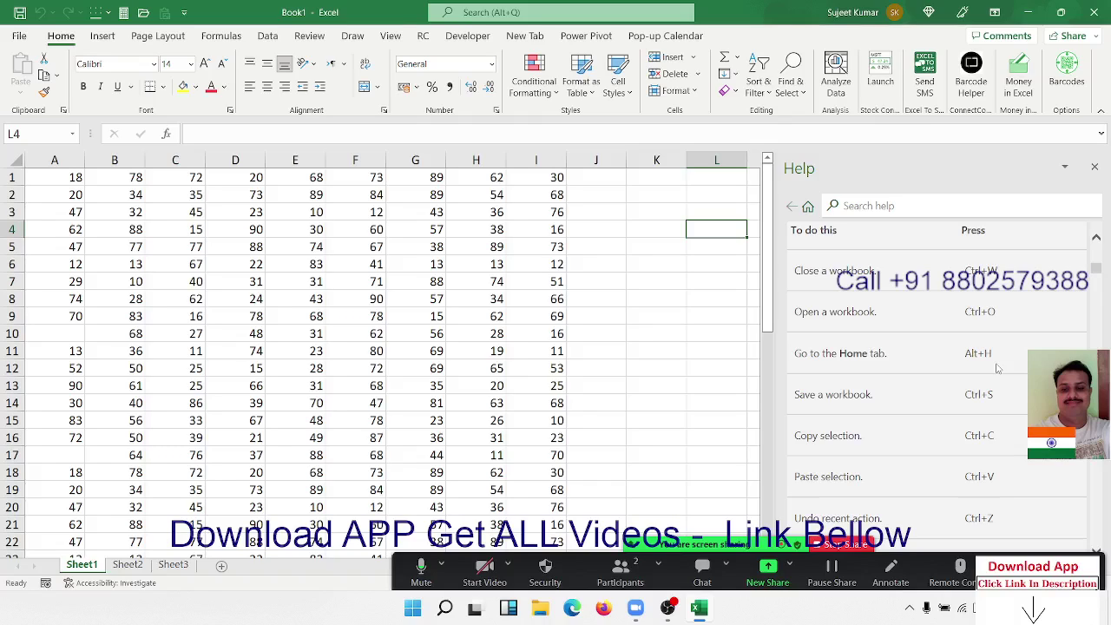
scroll(998, 368, up, 2)
scroll(997, 368, up, 4)
scroll(997, 369, up, 4)
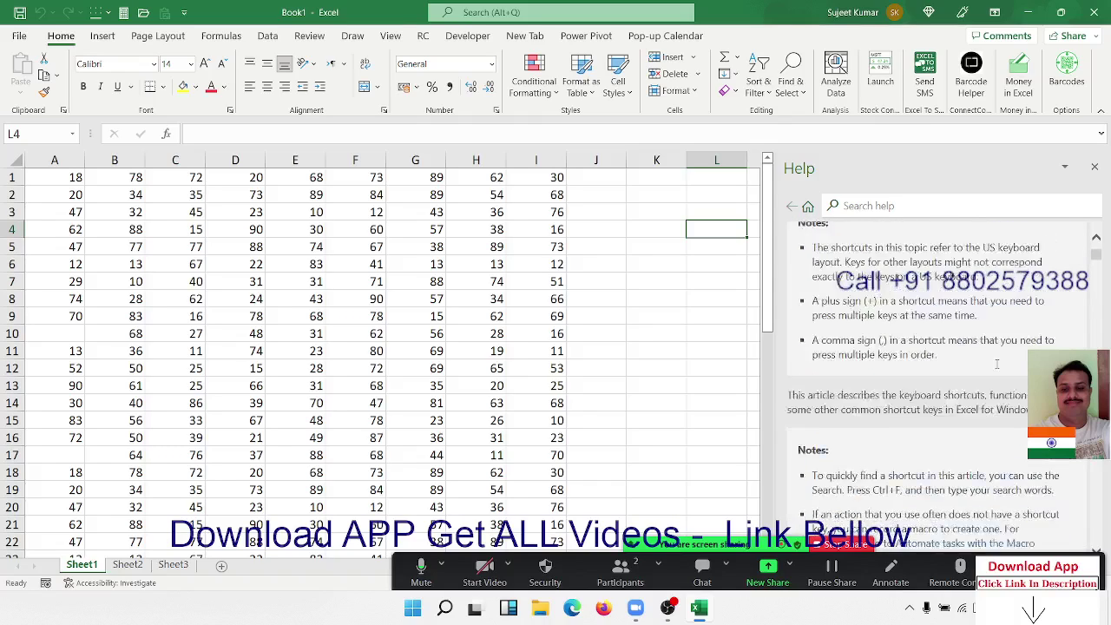
scroll(997, 368, up, 3)
scroll(998, 369, up, 1)
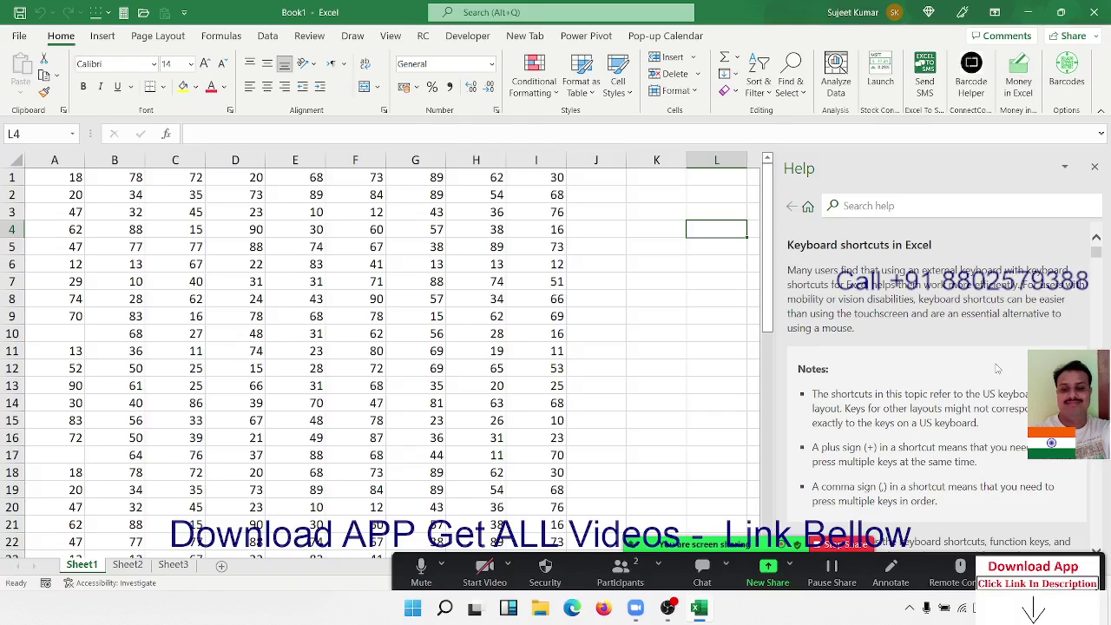
scroll(998, 369, down, 6)
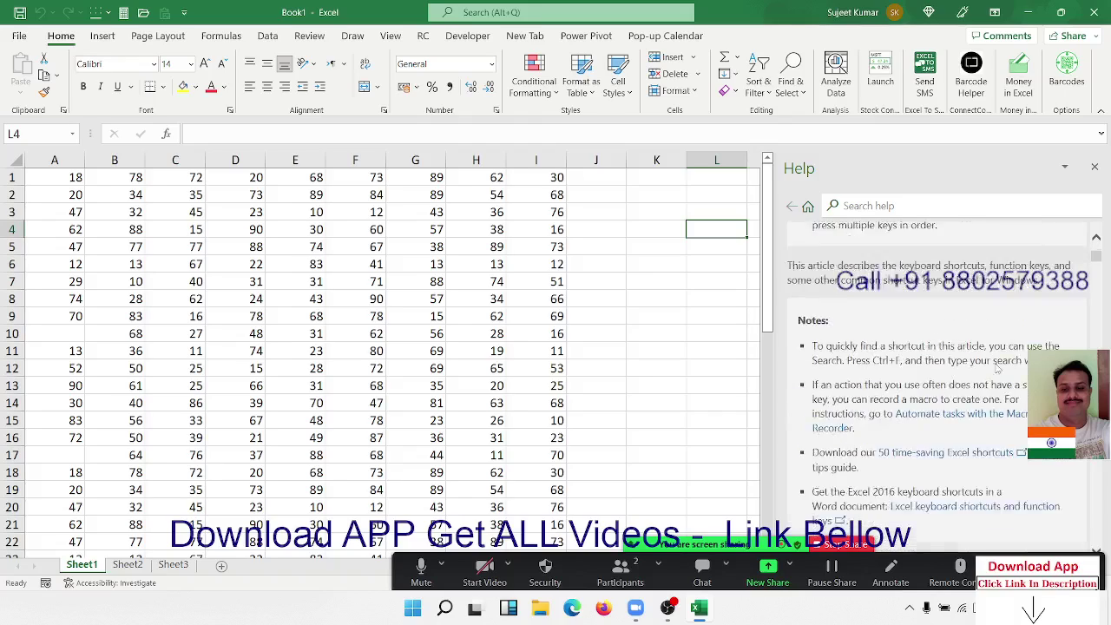
scroll(997, 368, down, 4)
scroll(995, 370, down, 2)
scroll(992, 374, down, 2)
scroll(992, 373, down, 3)
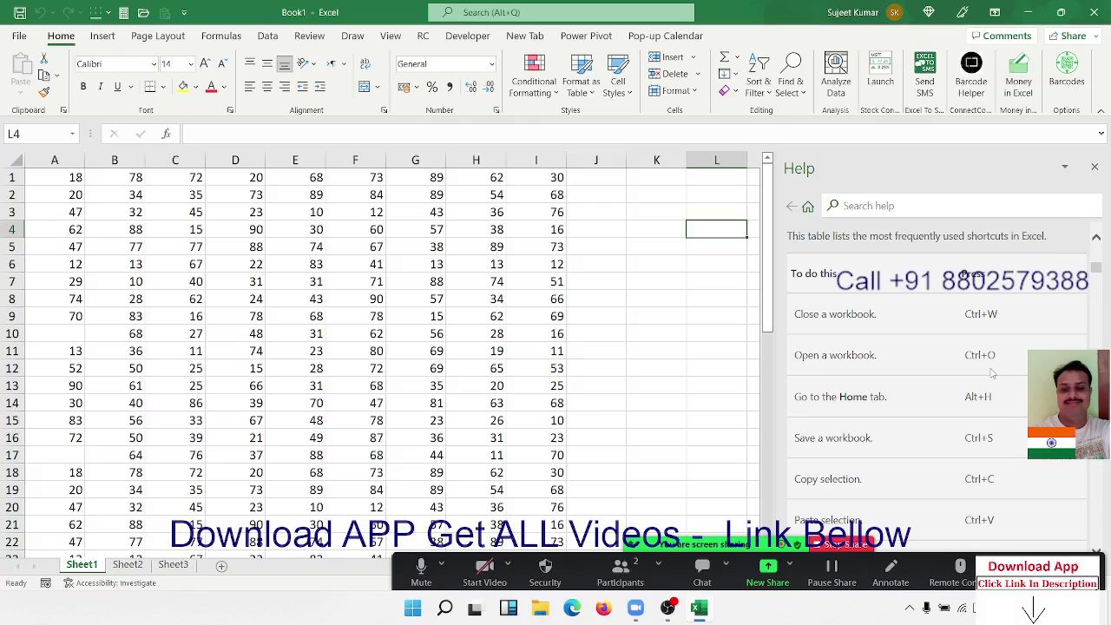
scroll(929, 486, down, 5)
scroll(935, 415, down, 5)
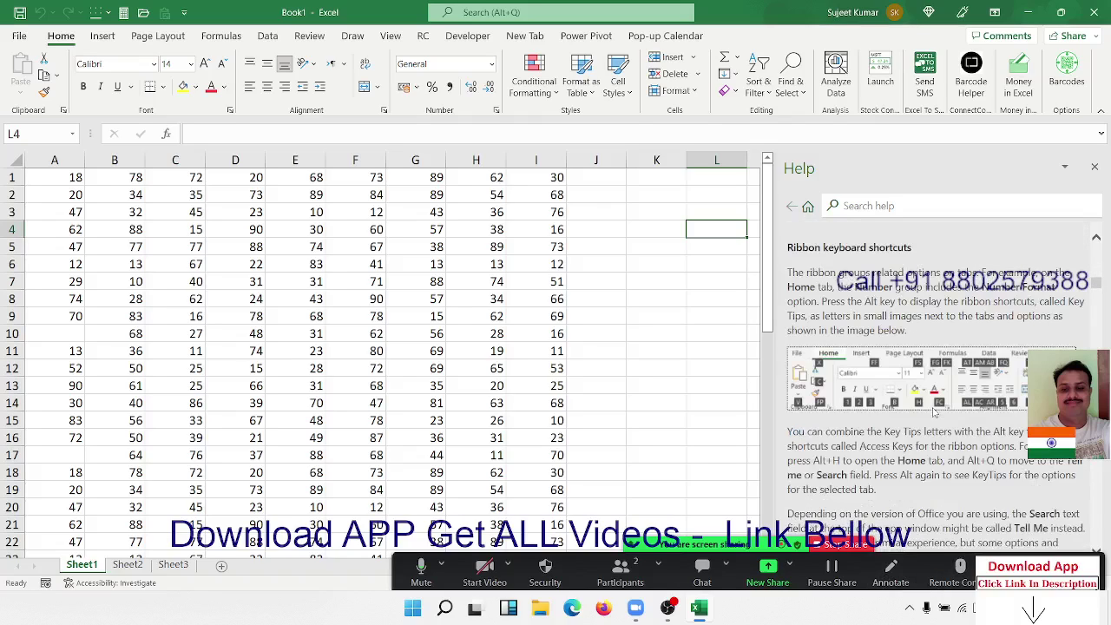
scroll(935, 414, down, 3)
scroll(935, 414, up, 2)
scroll(935, 414, up, 3)
scroll(935, 414, up, 5)
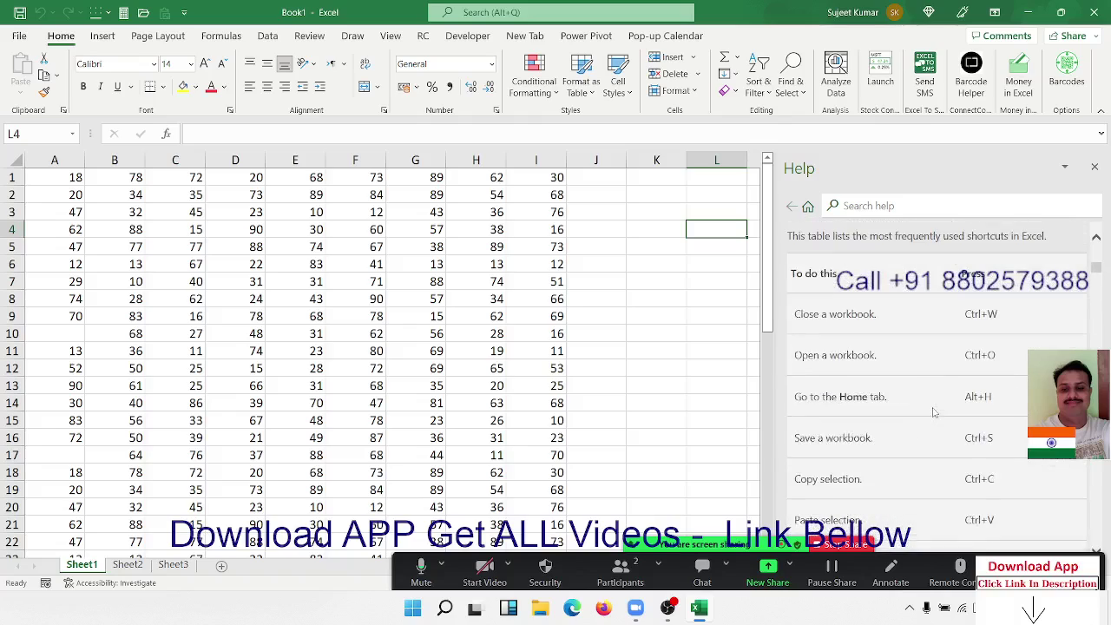
scroll(935, 413, up, 3)
scroll(933, 408, up, 2)
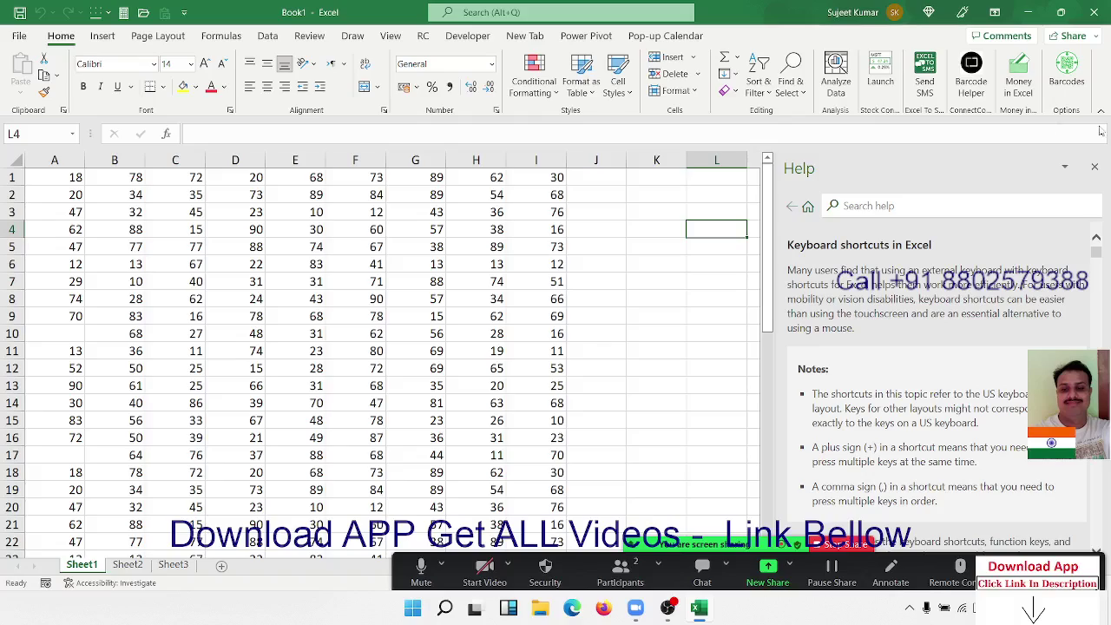
Step: Search Help for 'limits' and open the 'Excel specifications and limits' article
click(855, 205)
text(lim)
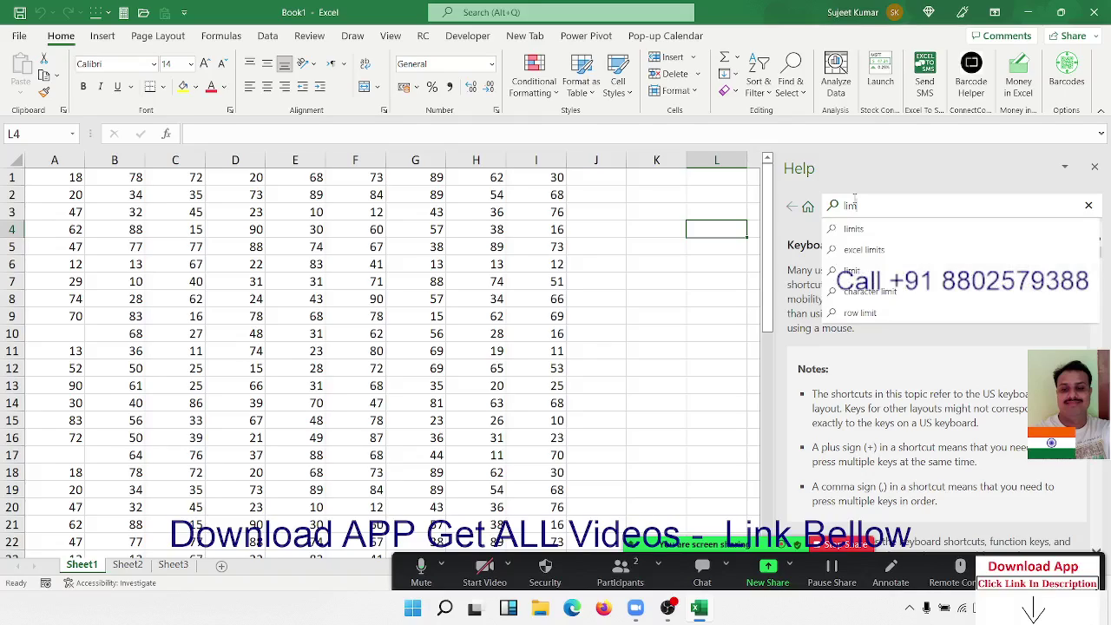
key(Down)
click(854, 229)
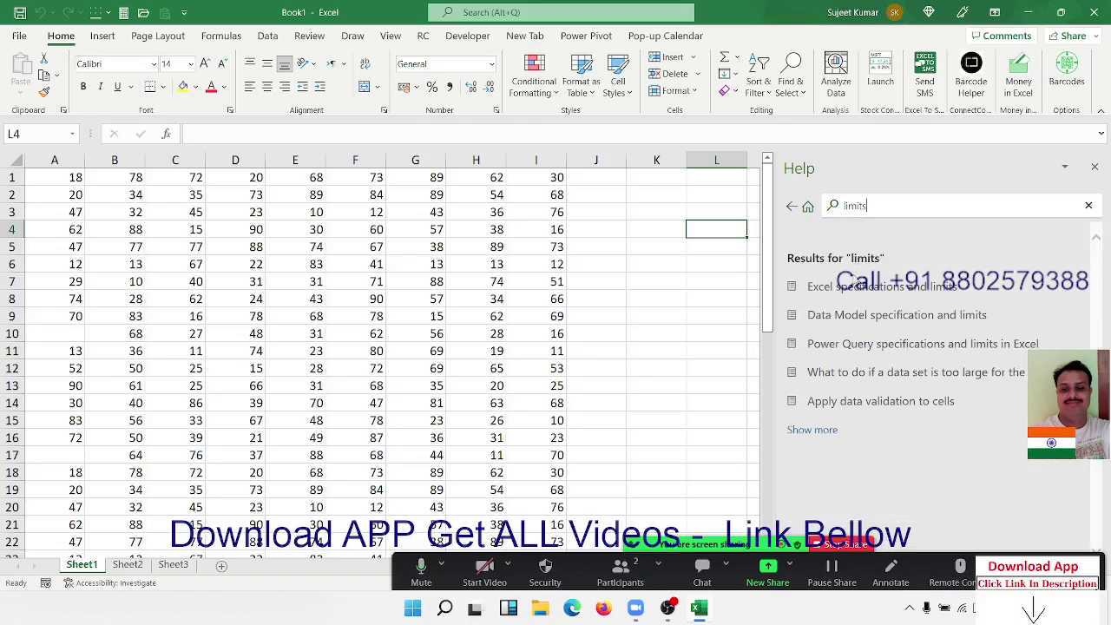
click(854, 292)
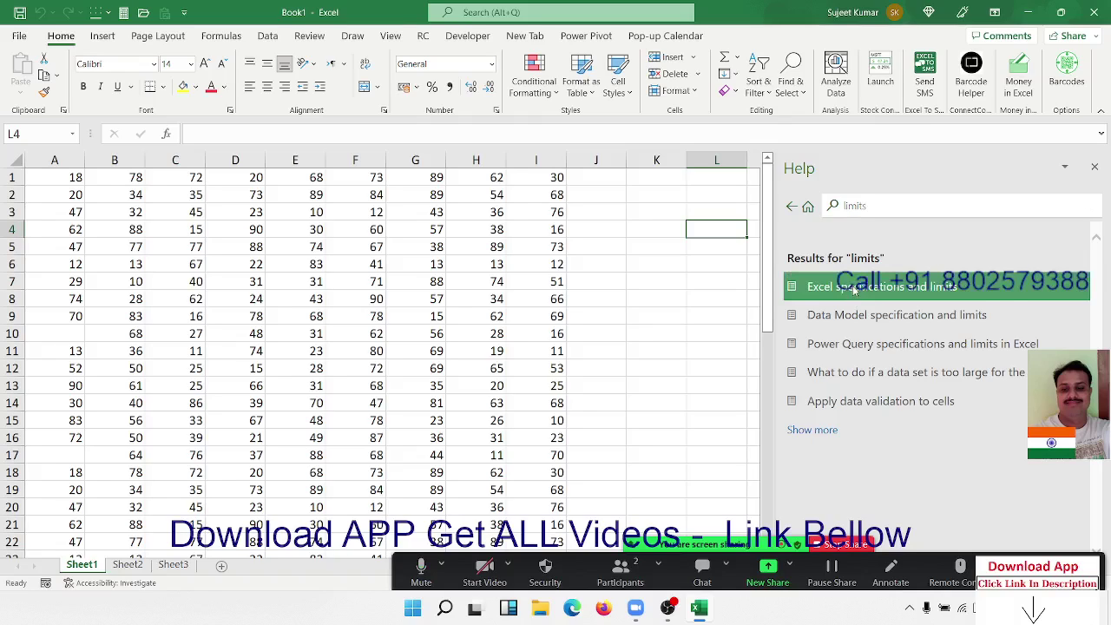
scroll(953, 409, down, 3)
scroll(955, 410, down, 8)
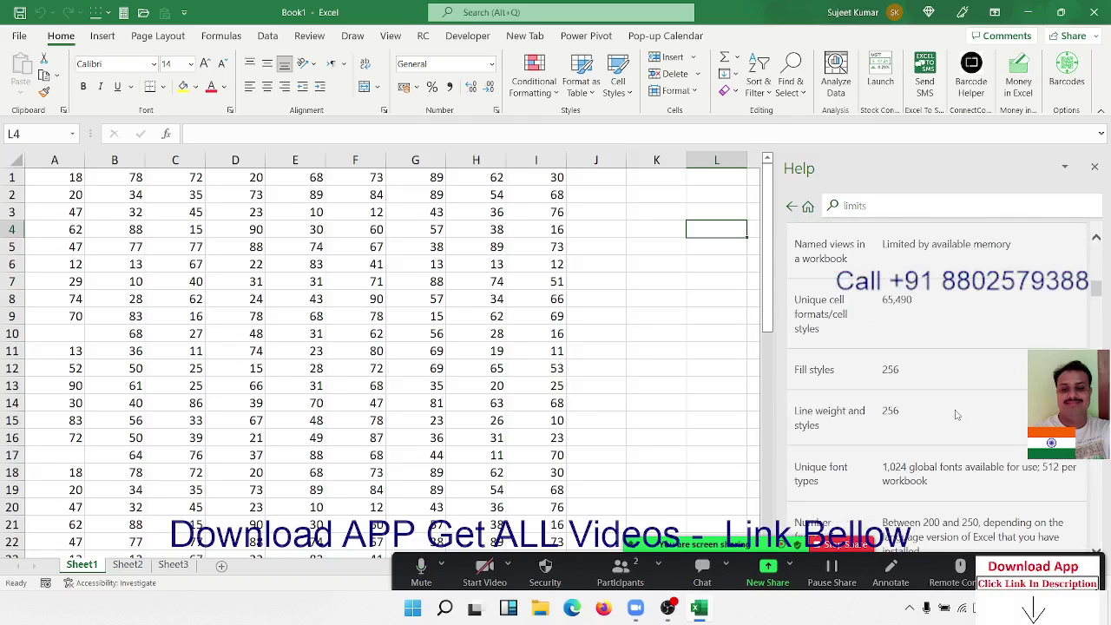
scroll(956, 412, up, 12)
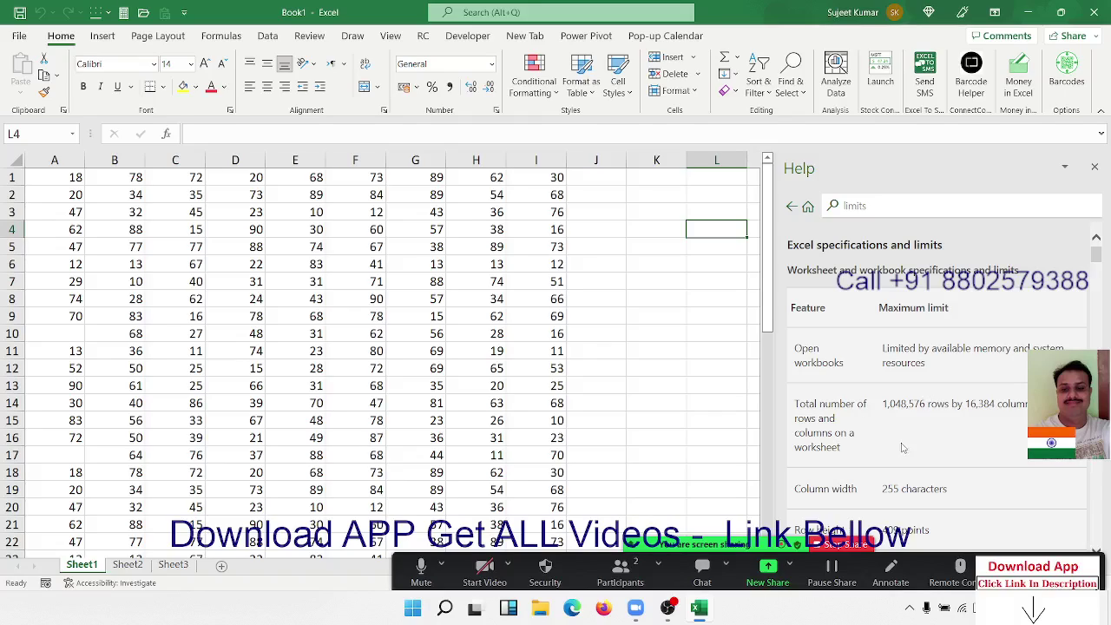
Step: Highlight the 255-character column width limit, then widen column A on Sheet2
triple_click(838, 489)
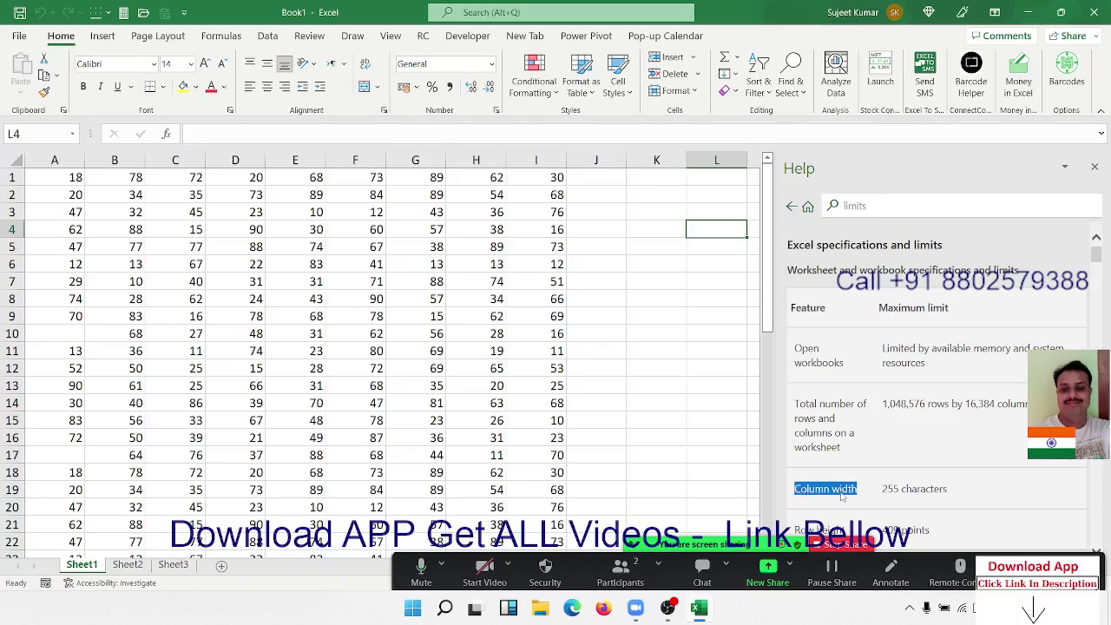
double_click(887, 490)
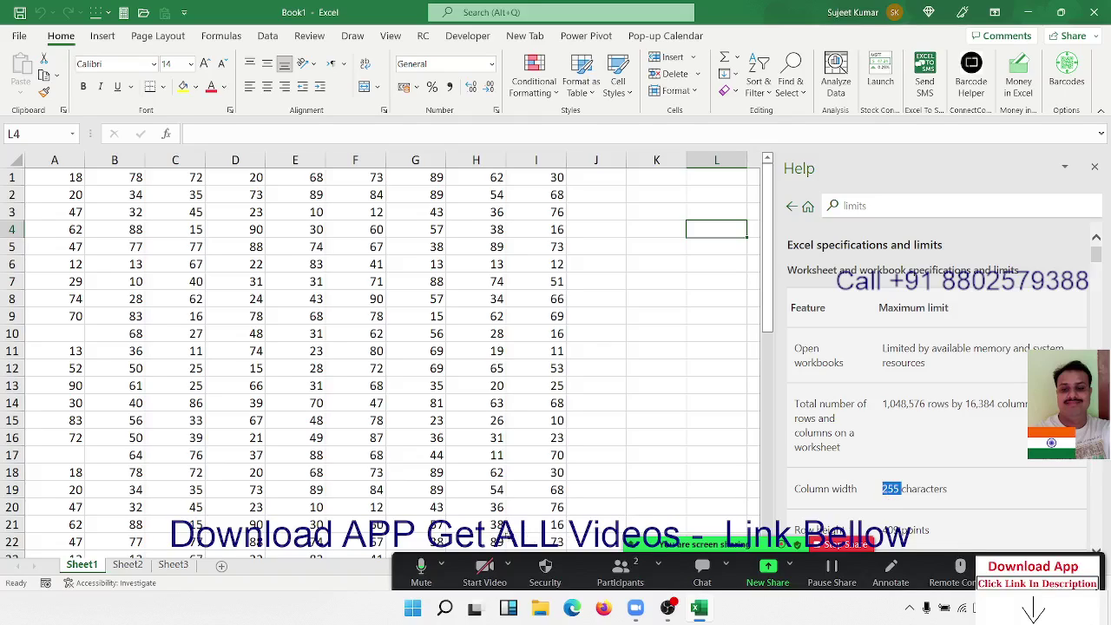
click(126, 564)
drag(85, 160, 100, 159)
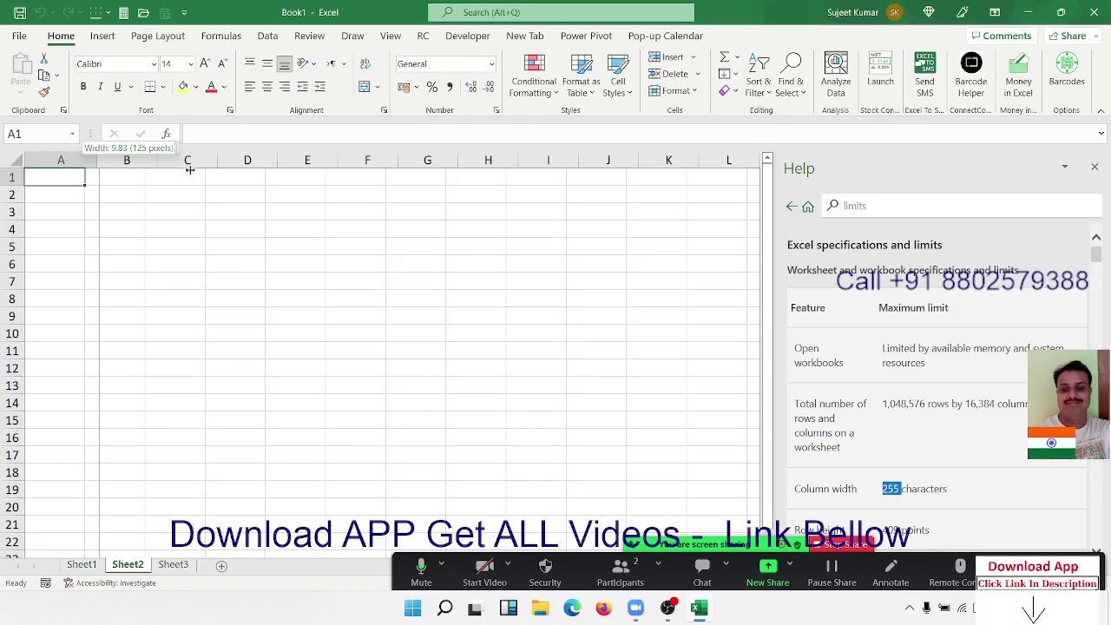
mouse_move(317, 189)
mouse_down()
mouse_move(324, 167)
mouse_move(433, 167)
mouse_up()
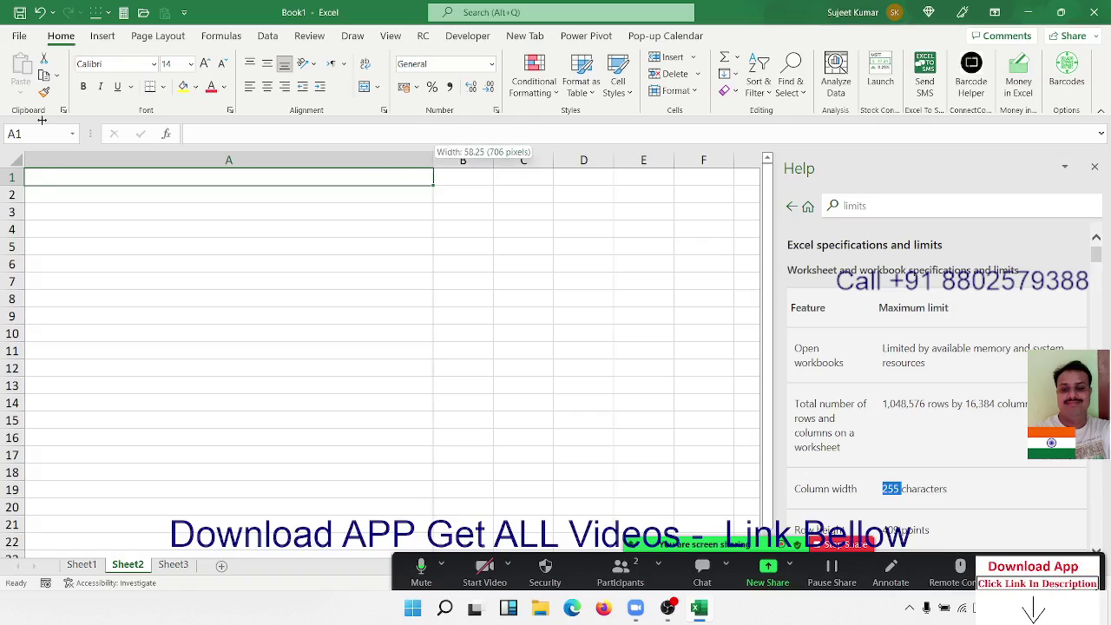
mouse_move(433, 166)
mouse_down()
mouse_move(41, 163)
mouse_move(201, 165)
mouse_up()
drag(191, 172, 174, 176)
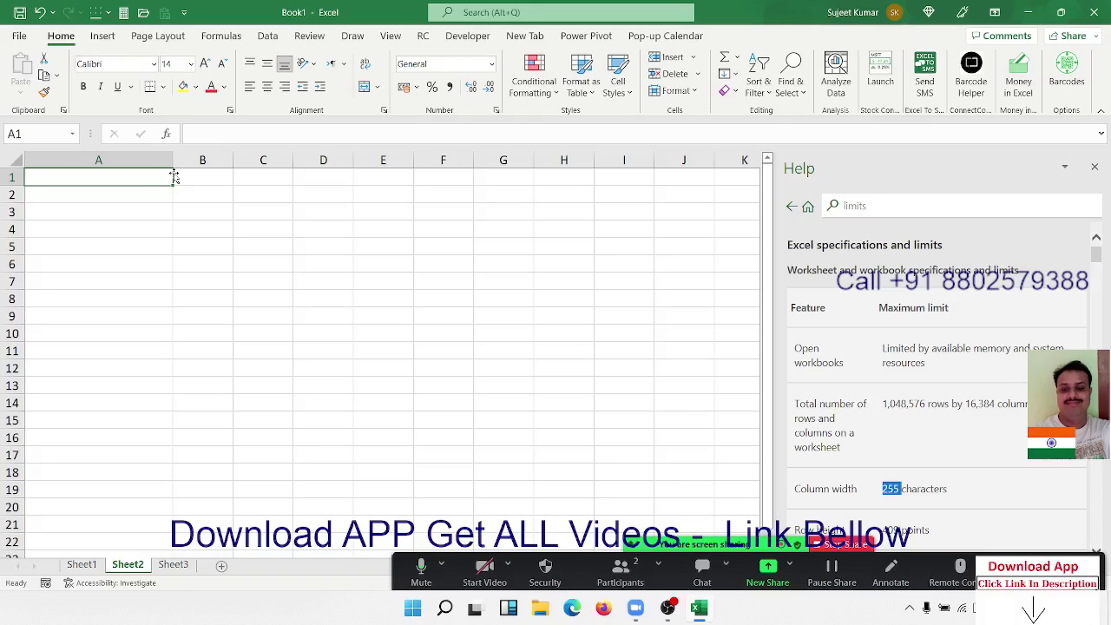
scroll(839, 468, down, 2)
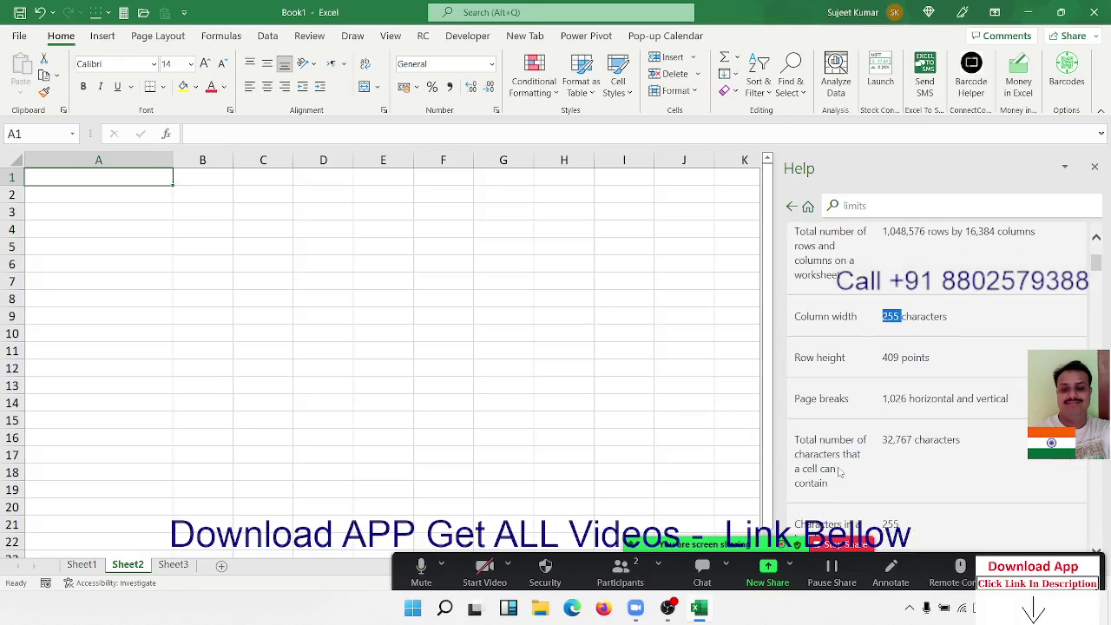
triple_click(892, 320)
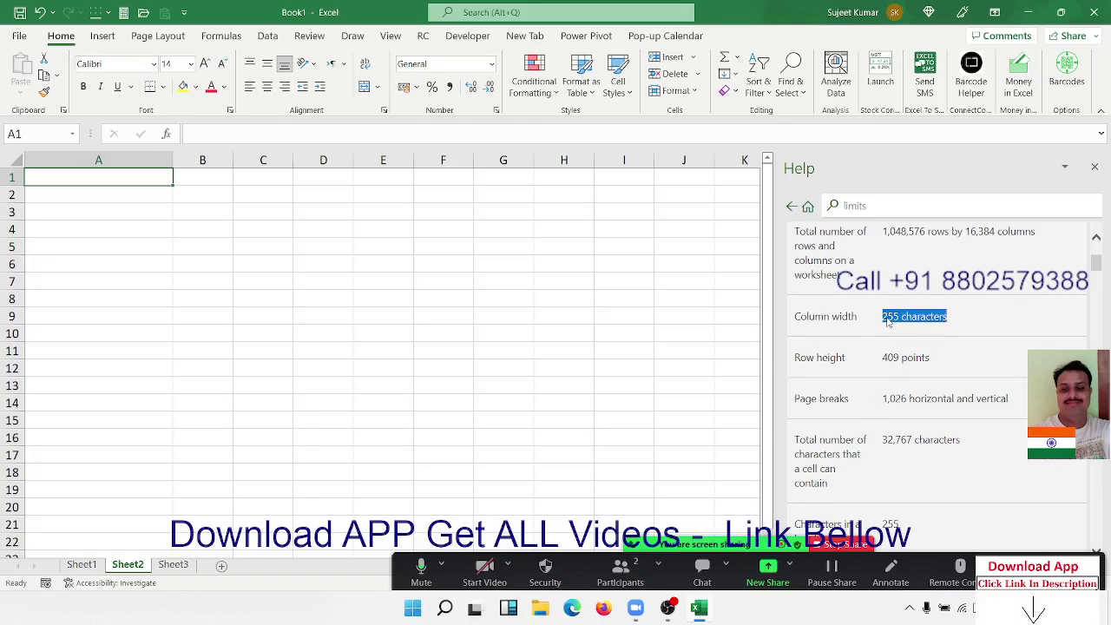
triple_click(840, 318)
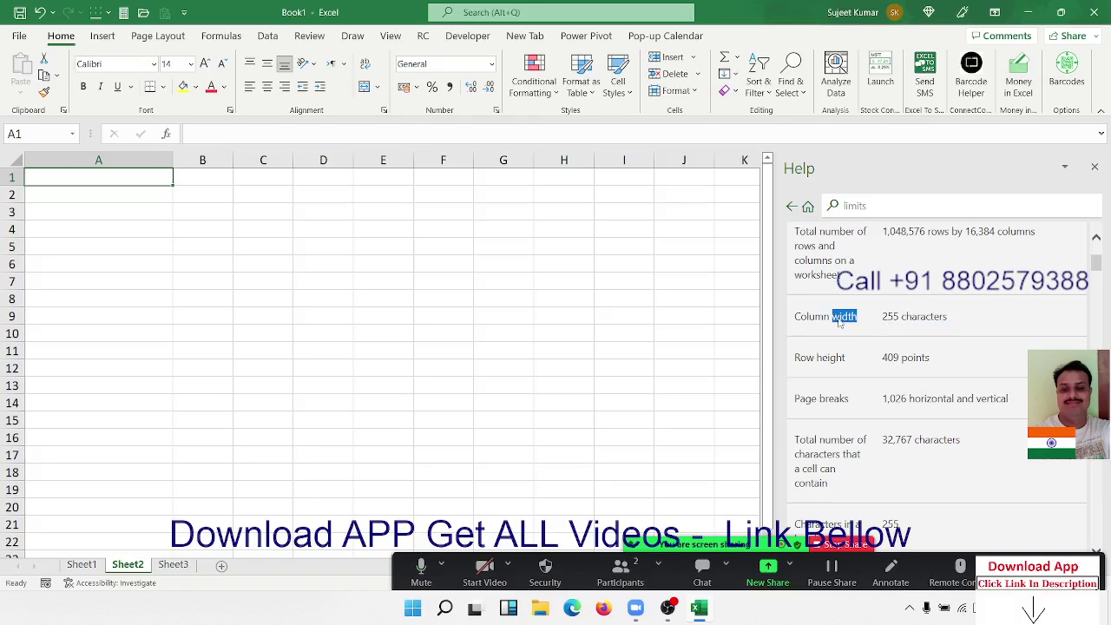
triple_click(899, 318)
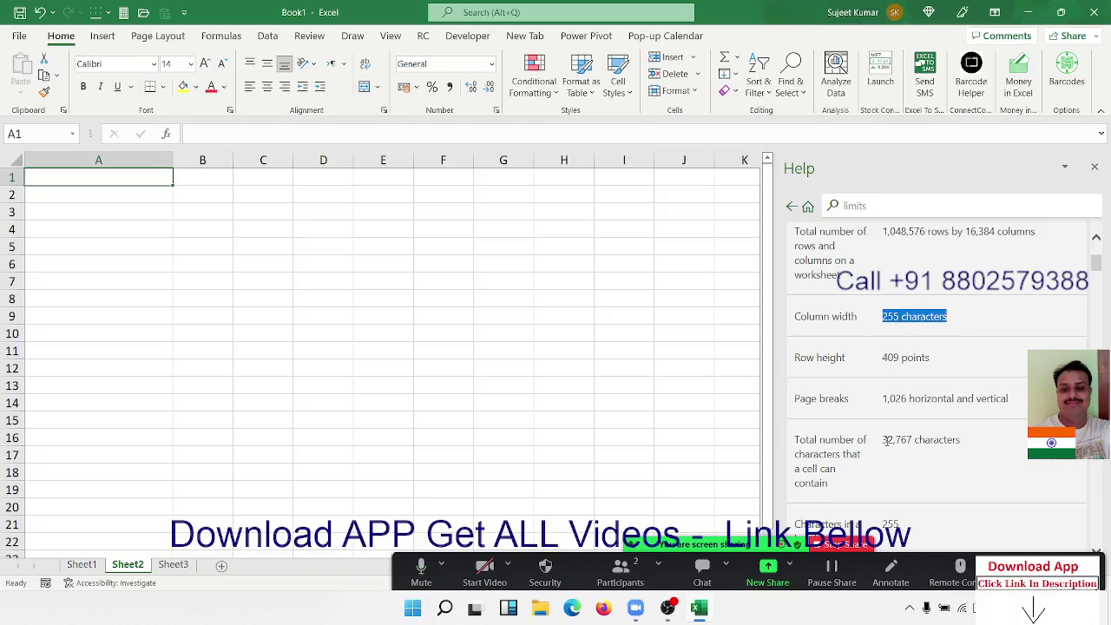
click(103, 191)
click(191, 196)
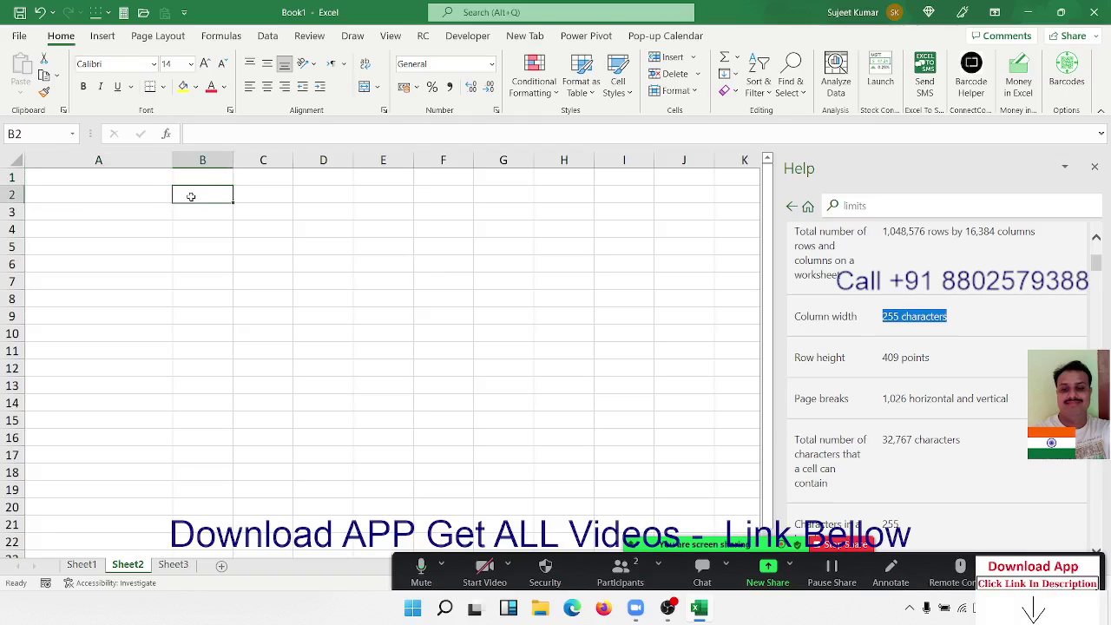
text(=i)
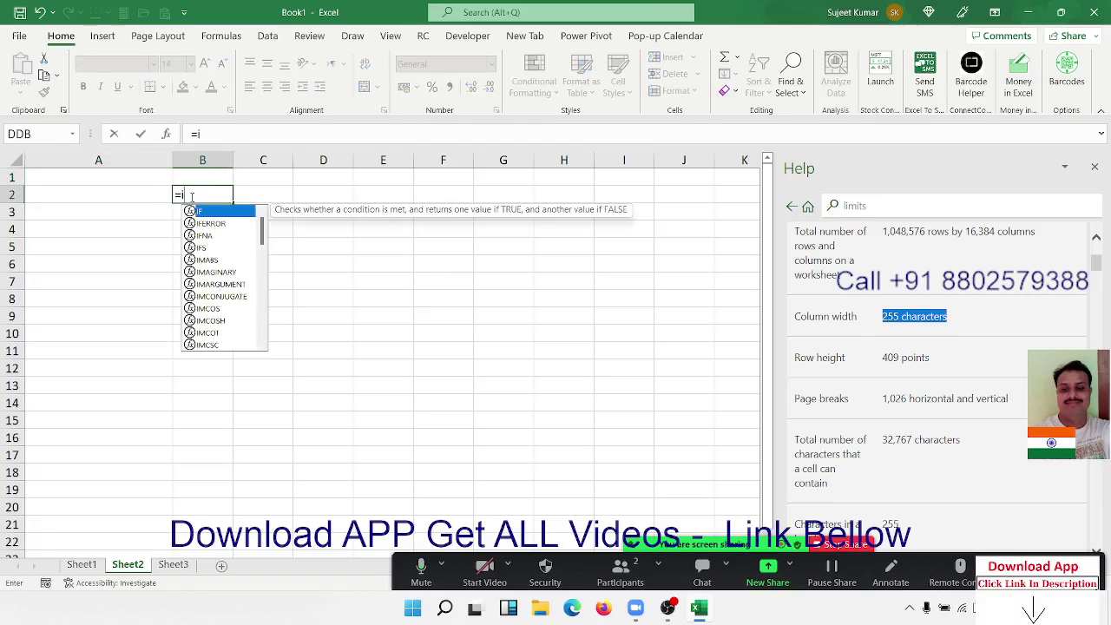
key(Tab)
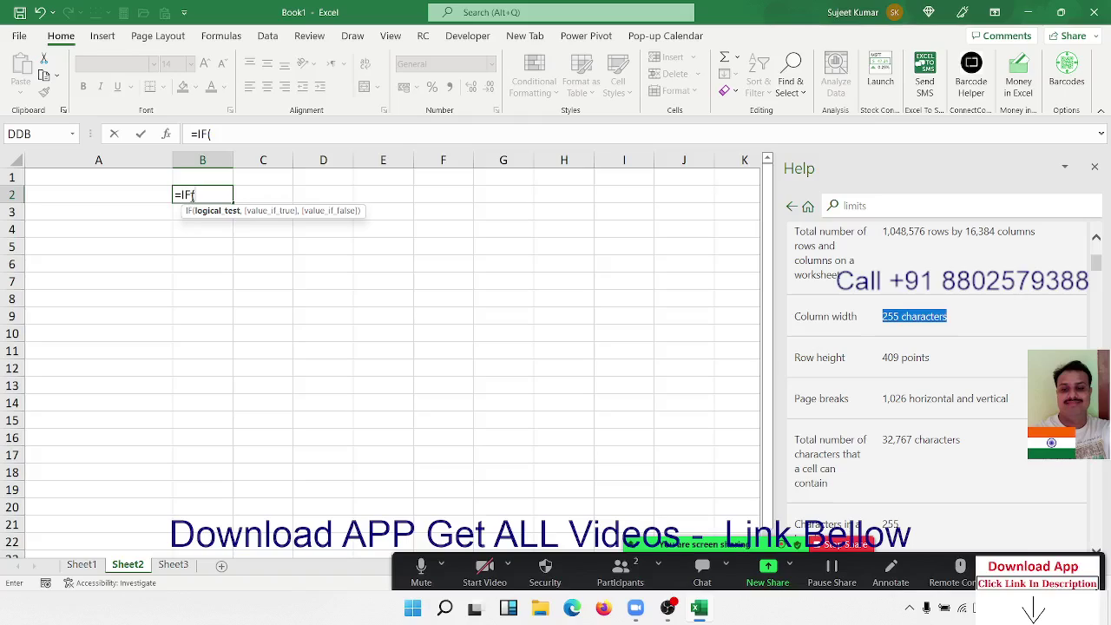
drag(194, 197, 165, 202)
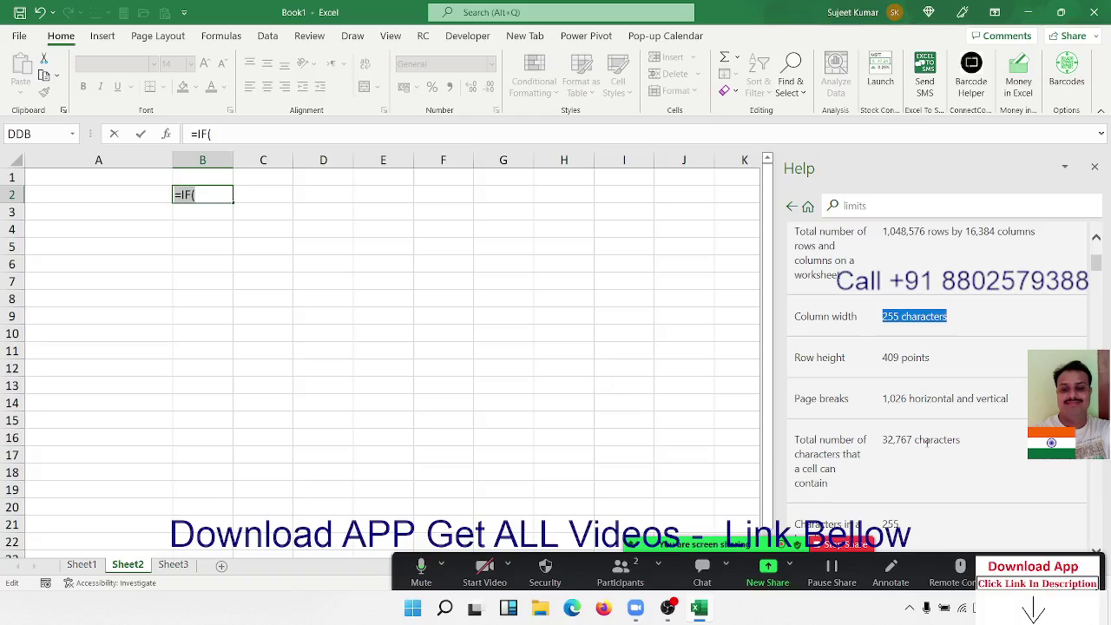
click(900, 440)
click(203, 199)
key(Escape)
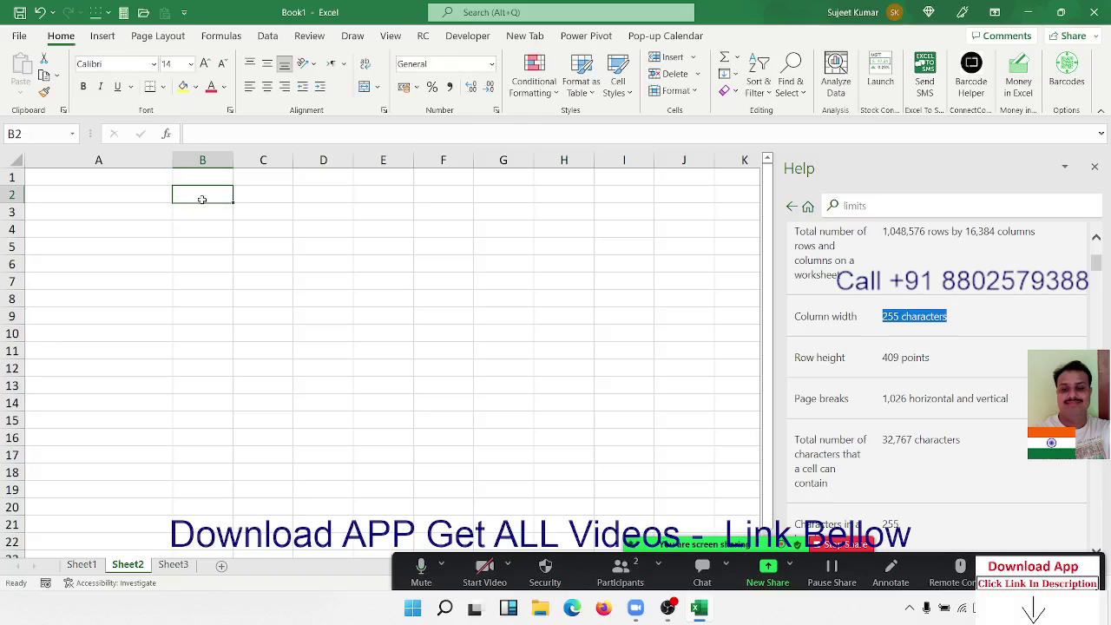
Step: Scroll the limits table to the 'Sheets in a workbook' row and highlight 'Sheets'
scroll(900, 476, down, 3)
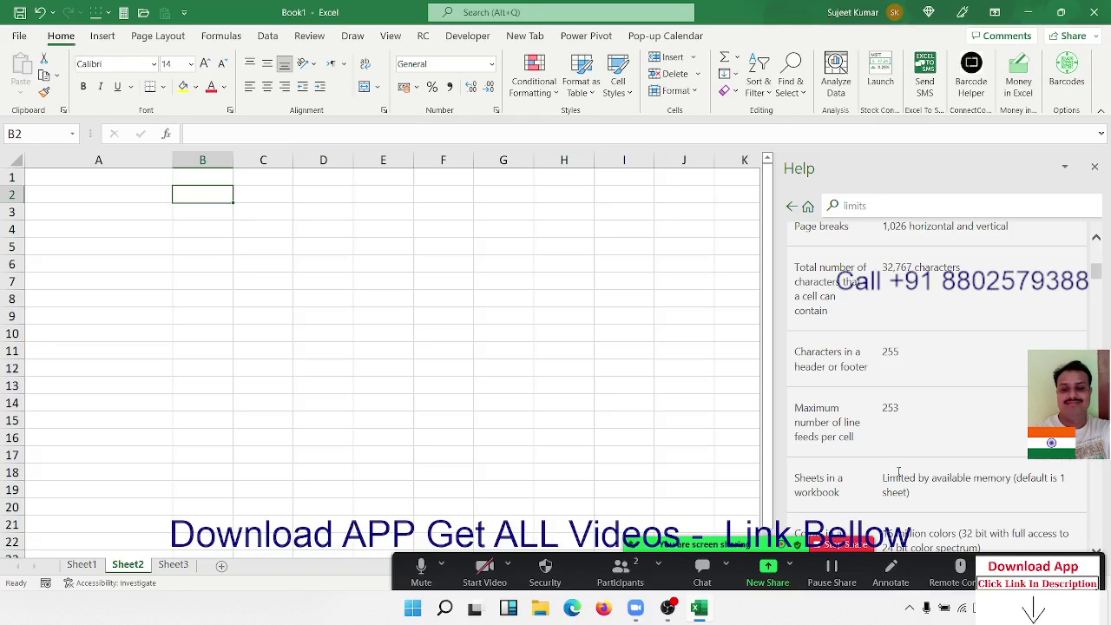
scroll(900, 472, down, 3)
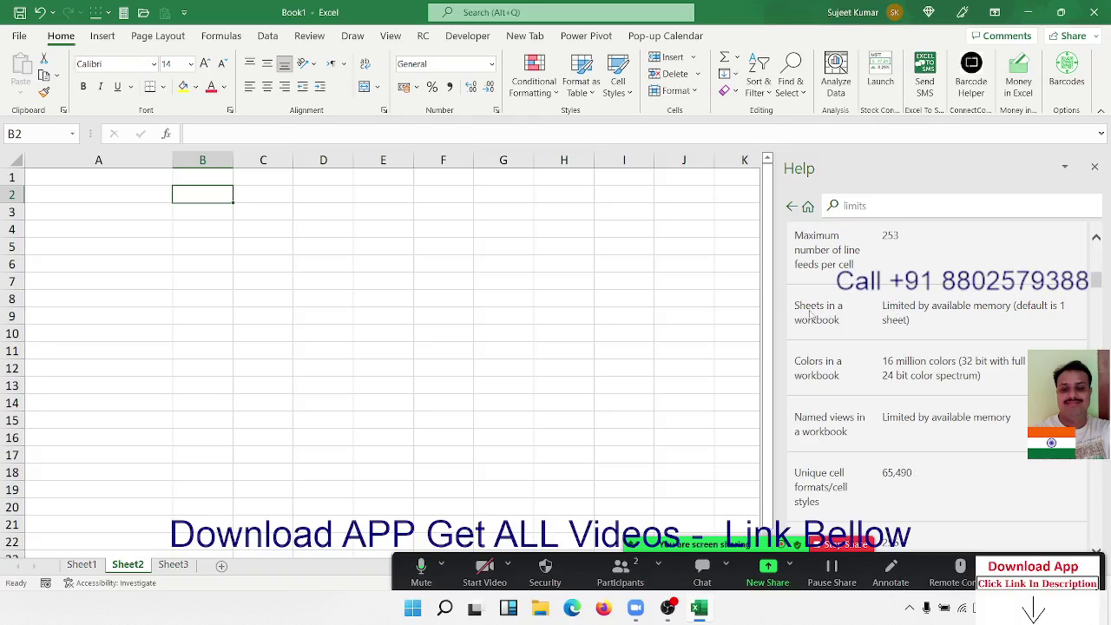
double_click(811, 309)
Step: Type the letter a into cell C3 and confirm the entry
click(261, 212)
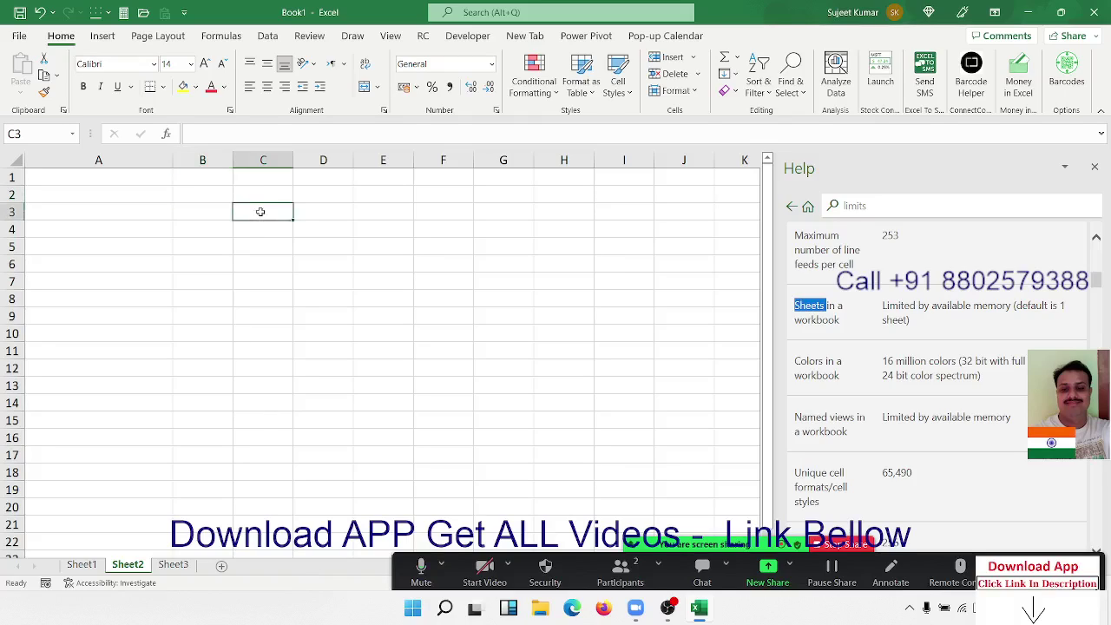
text(a)
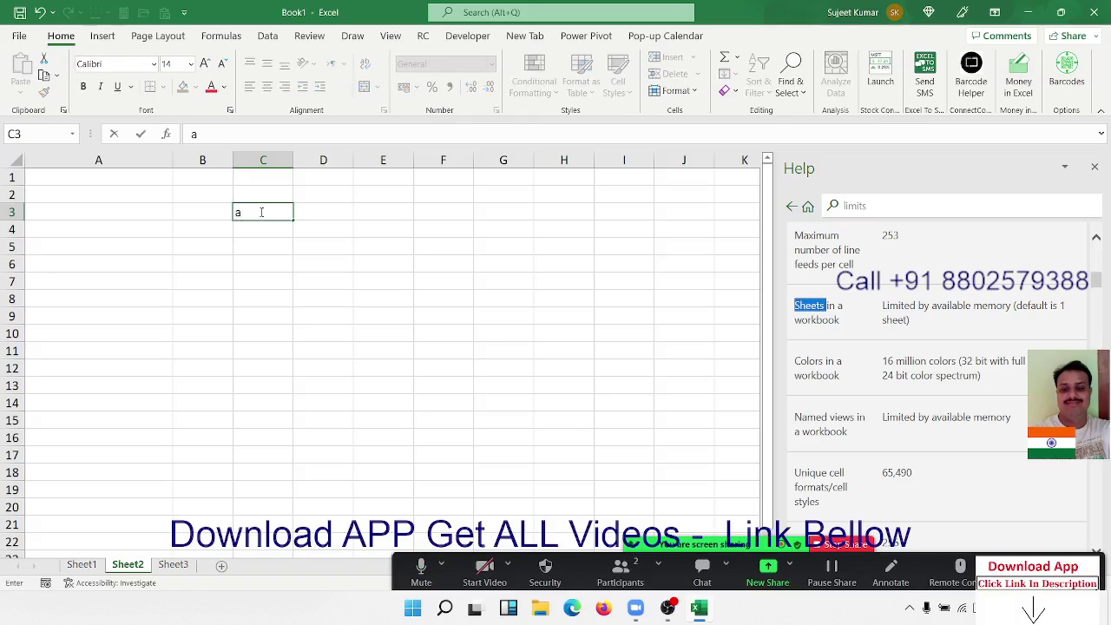
click(283, 235)
click(278, 215)
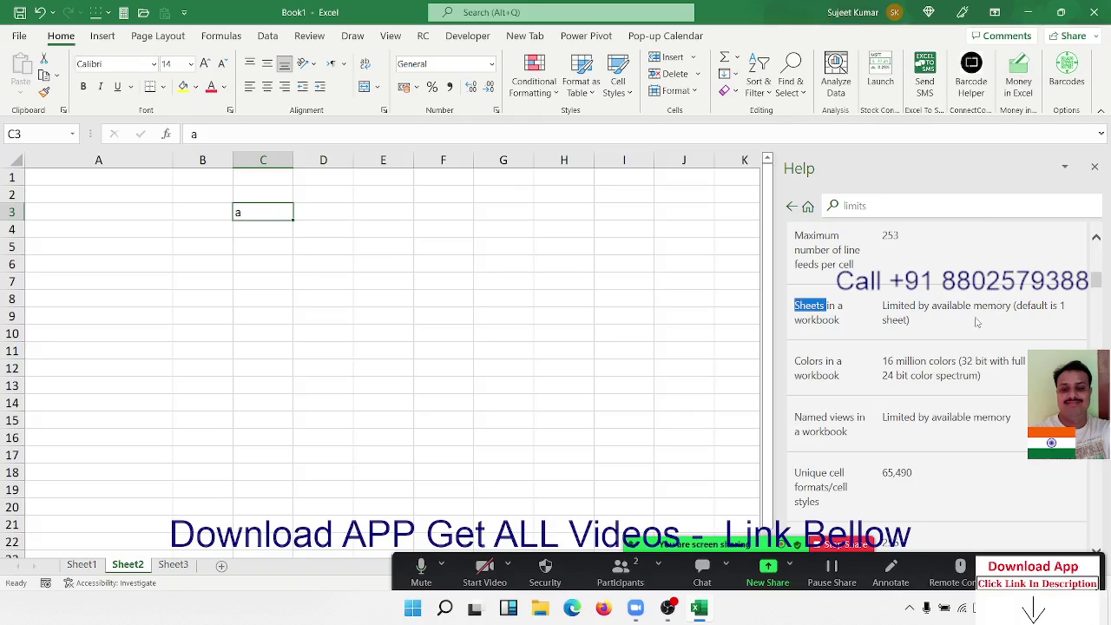
scroll(976, 322, down, 3)
scroll(976, 322, down, 3)
scroll(977, 322, down, 2)
scroll(977, 322, down, 2)
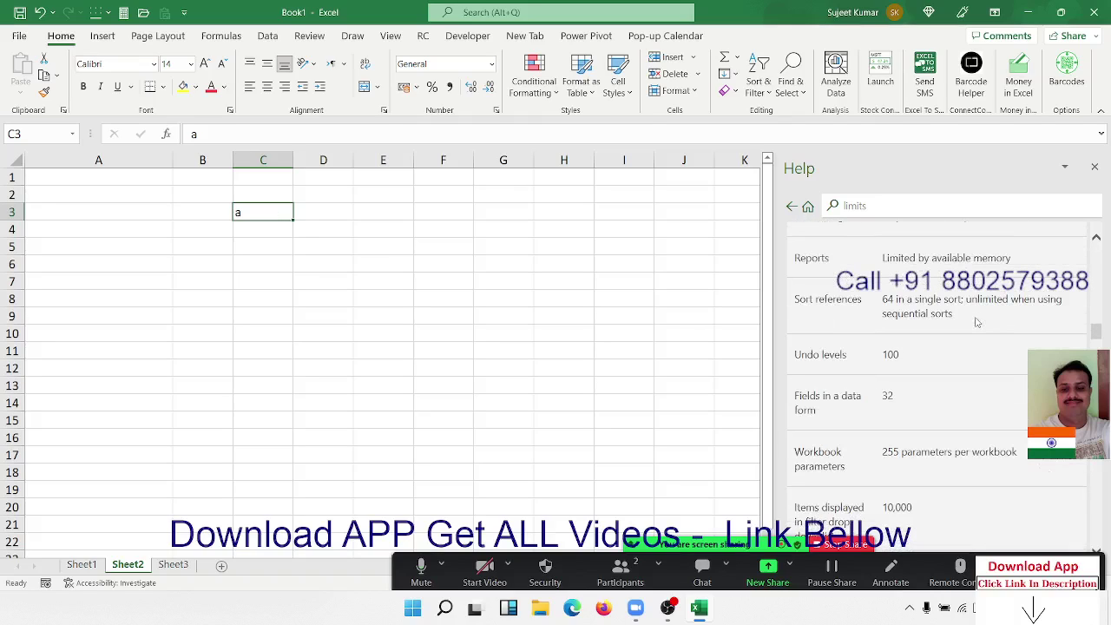
scroll(977, 322, down, 3)
scroll(976, 322, down, 3)
scroll(977, 322, down, 3)
scroll(977, 322, down, 2)
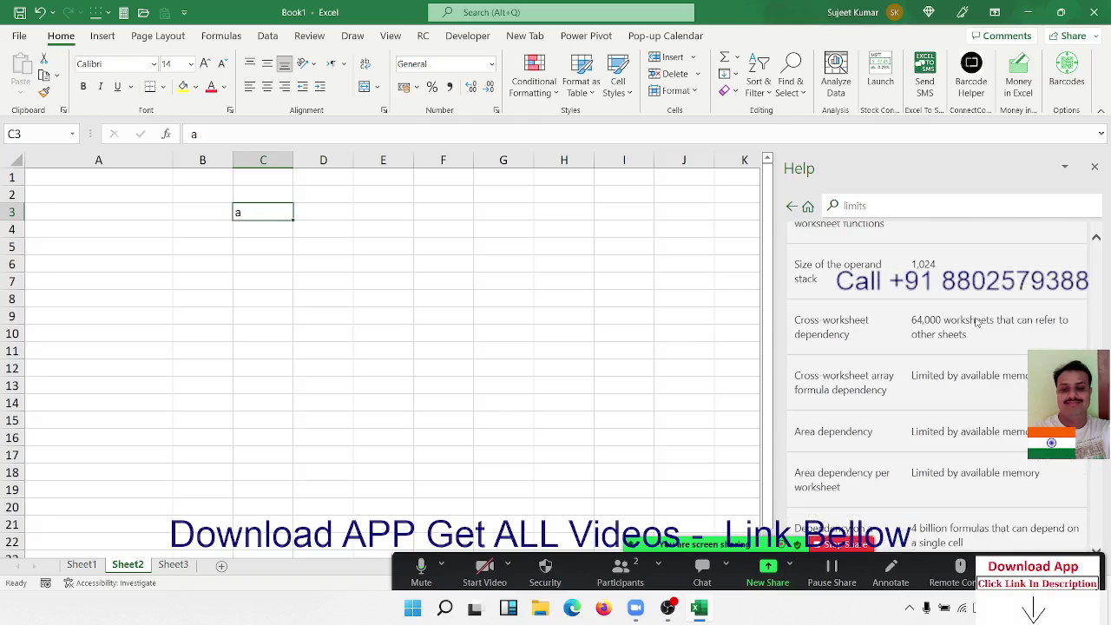
scroll(976, 322, down, 3)
scroll(976, 322, down, 3)
scroll(977, 322, down, 3)
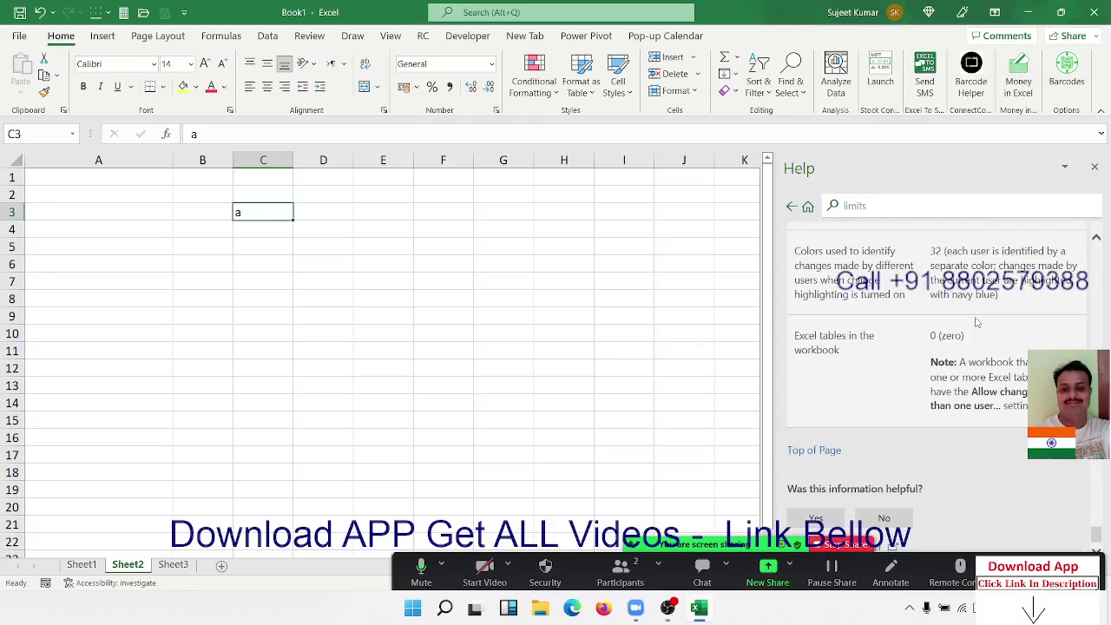
scroll(977, 322, up, 3)
scroll(977, 322, up, 3)
scroll(977, 323, up, 3)
scroll(977, 322, up, 3)
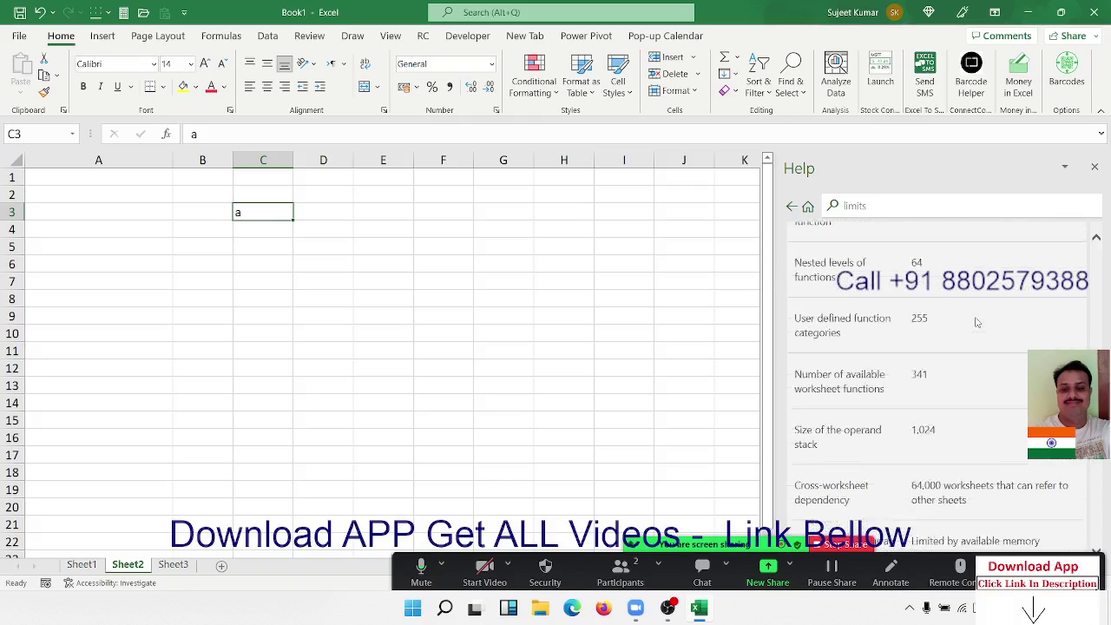
scroll(976, 322, up, 1)
scroll(977, 322, up, 3)
scroll(977, 322, up, 3)
scroll(976, 322, up, 3)
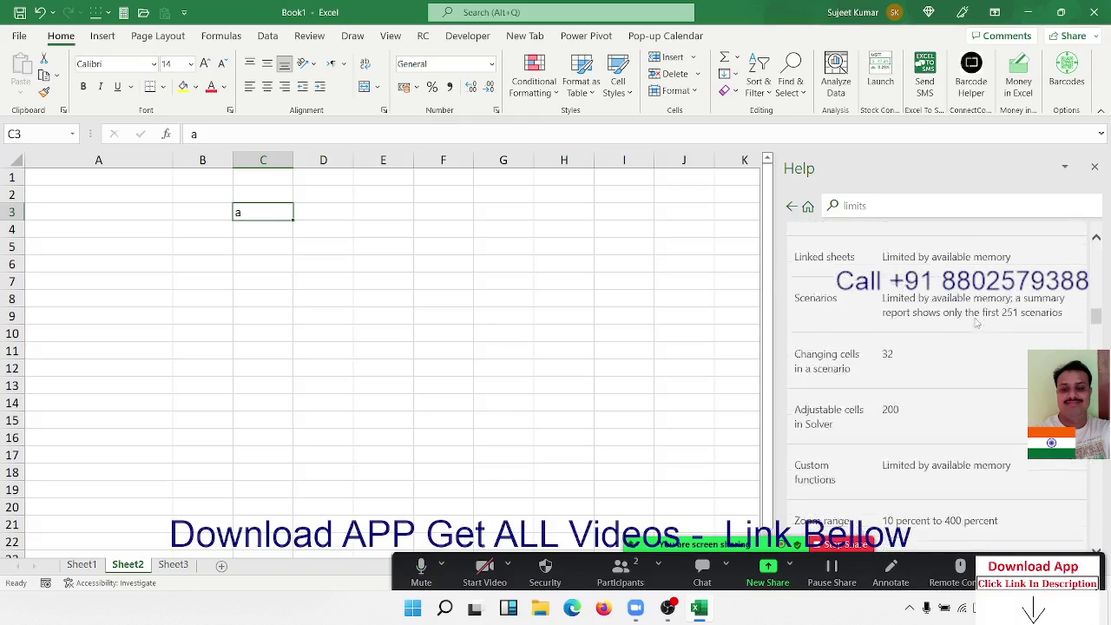
scroll(977, 322, up, 5)
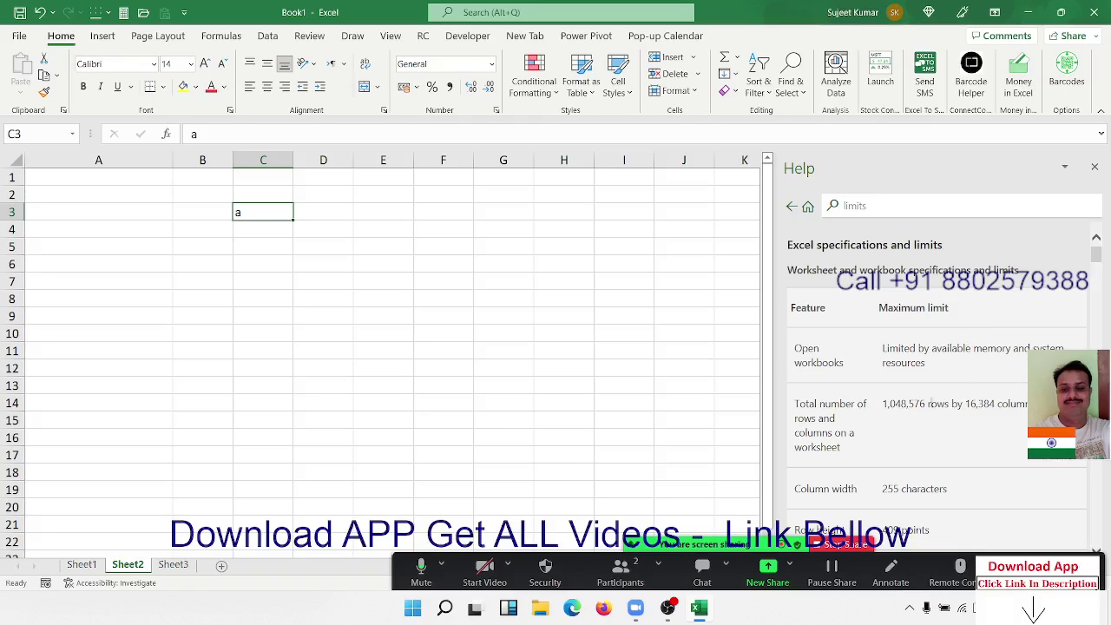
click(304, 259)
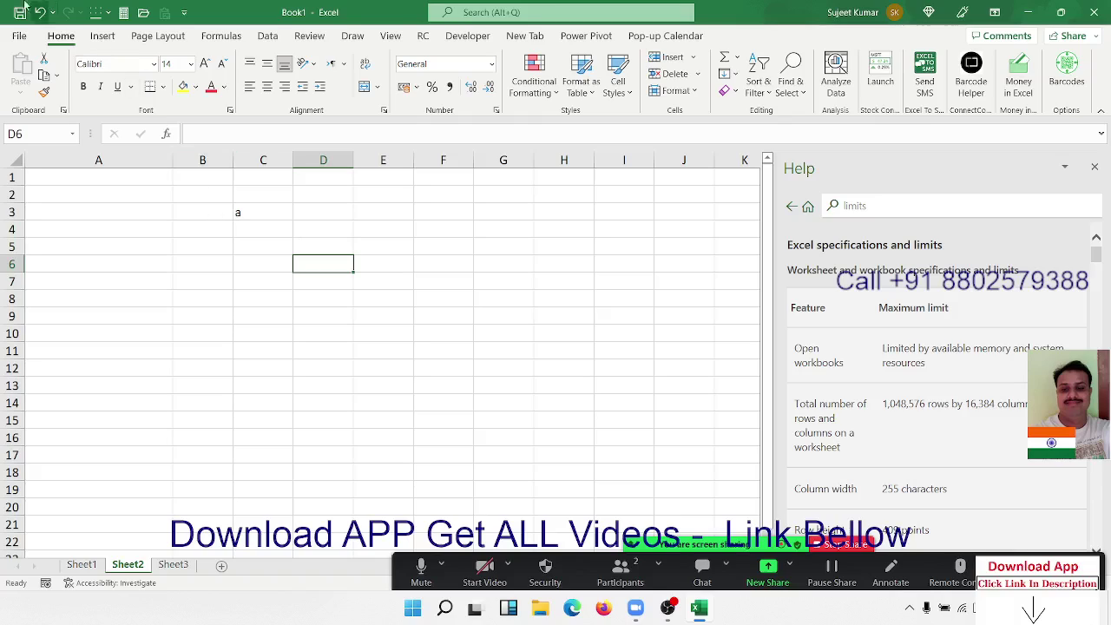
click(19, 39)
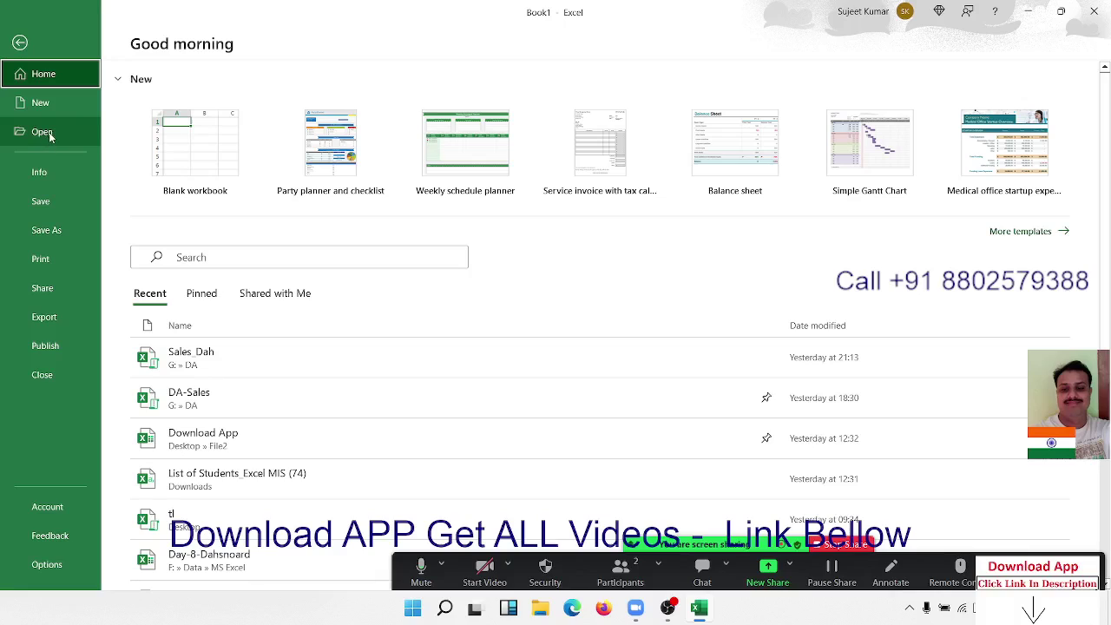
click(19, 41)
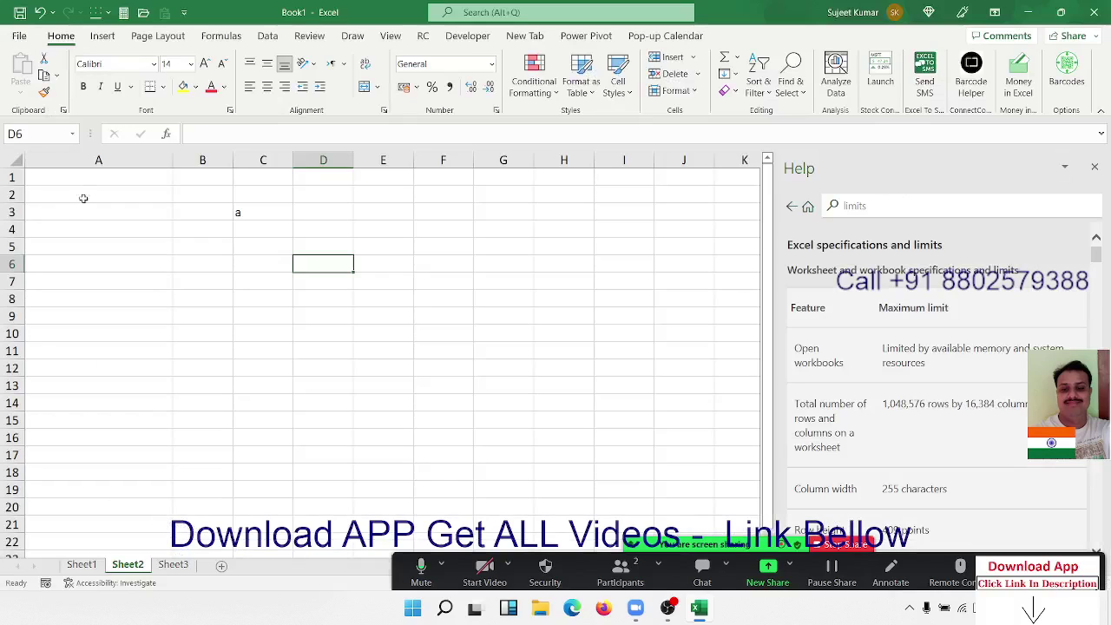
click(200, 245)
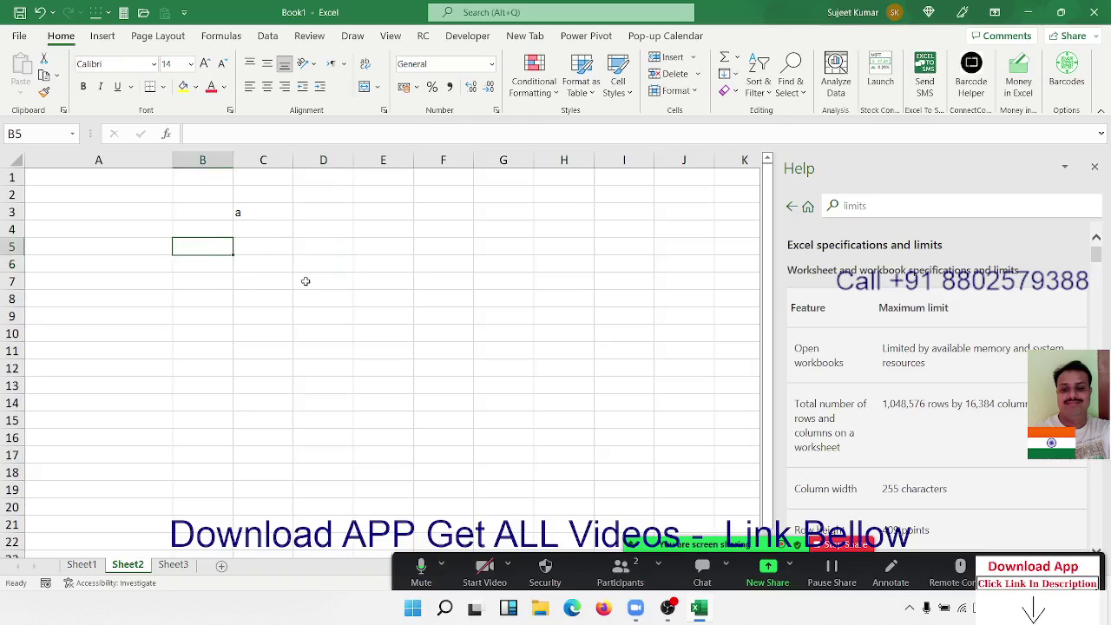
Step: Enter 25 in D5 and kjj in D6
click(314, 248)
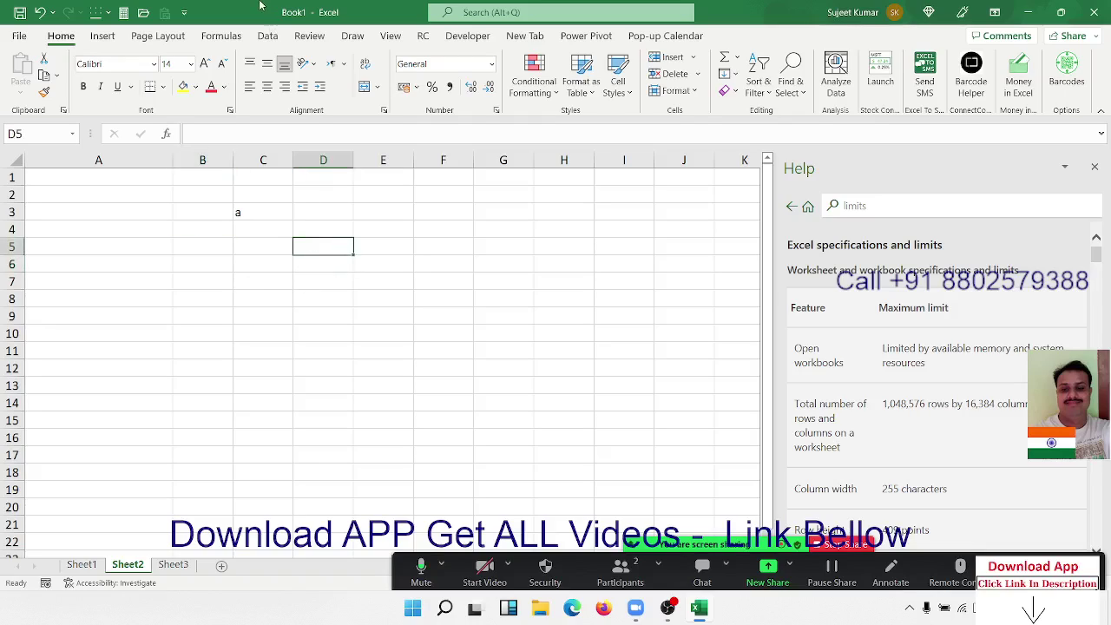
text(25)
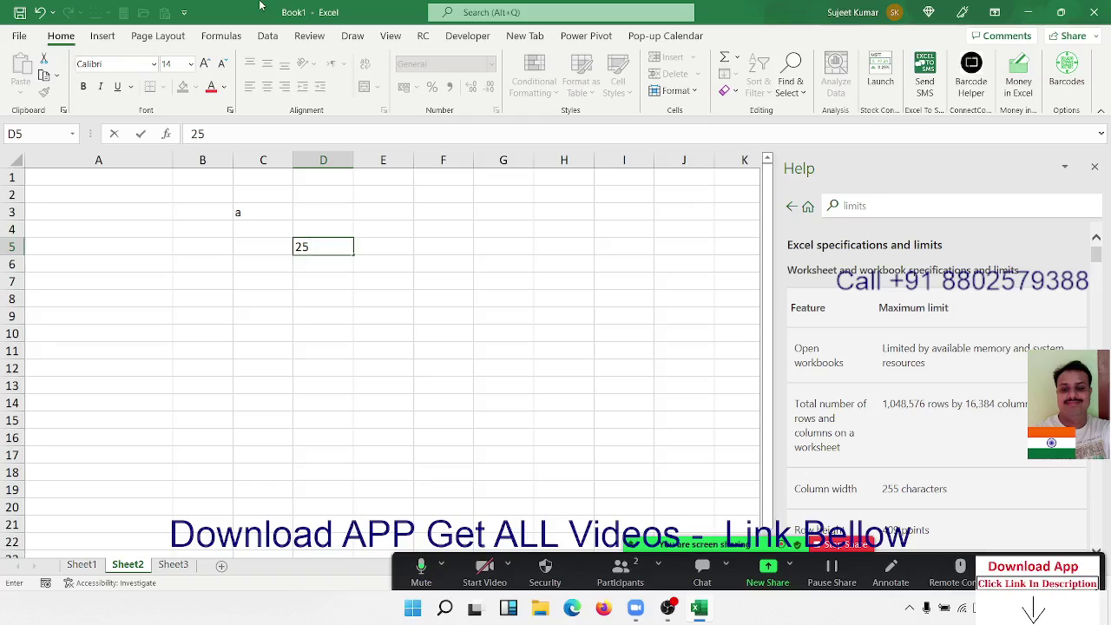
key(Return)
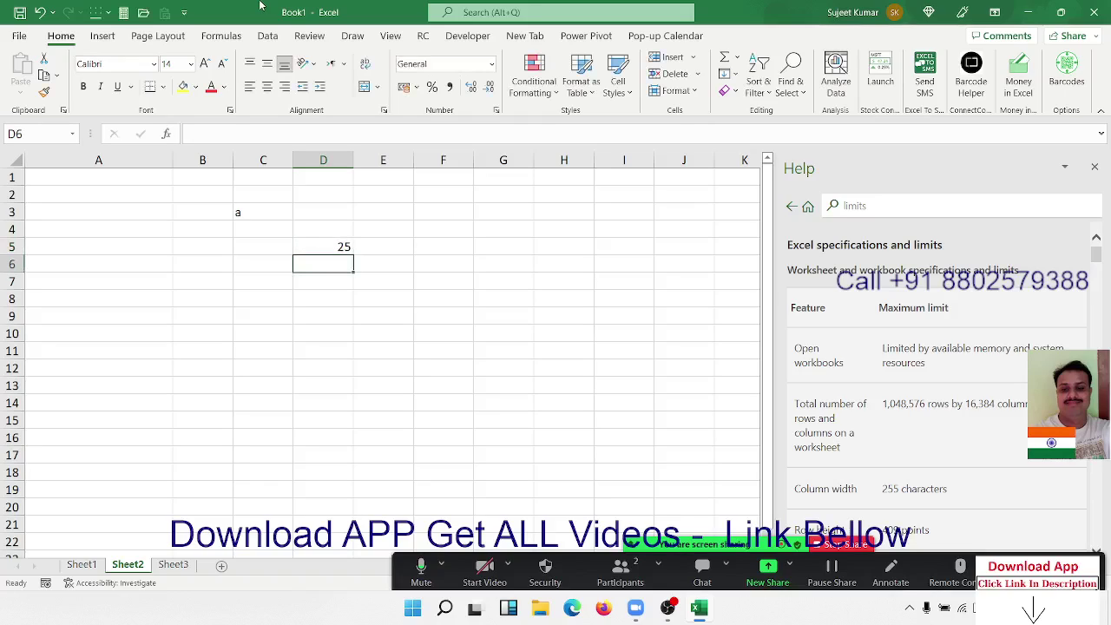
text(kjj)
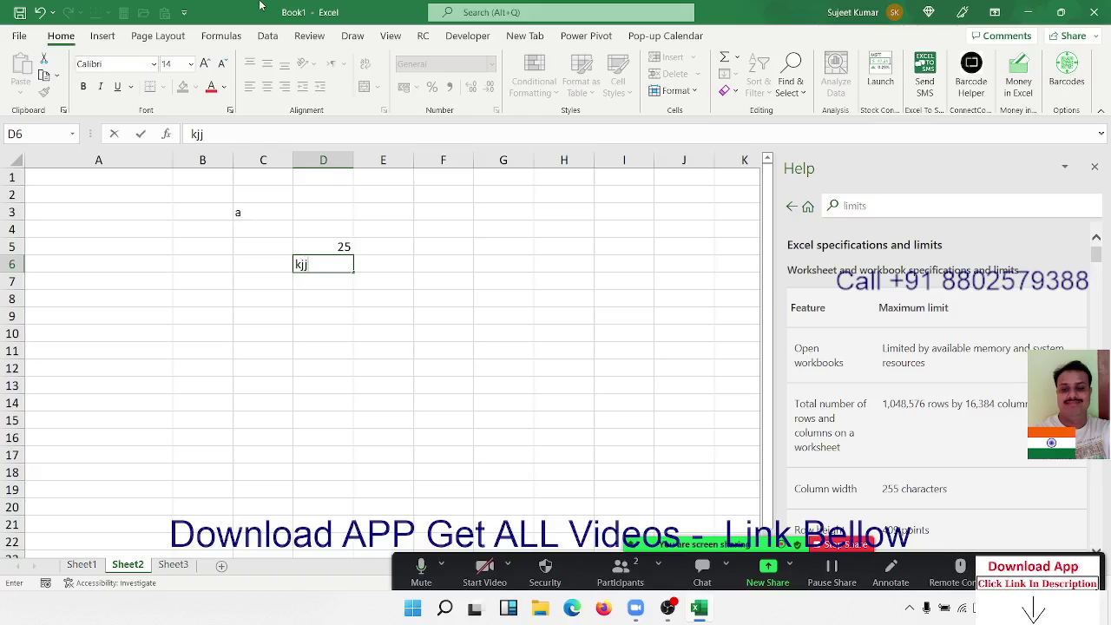
text(\)
key(BackSpace)
key(Return)
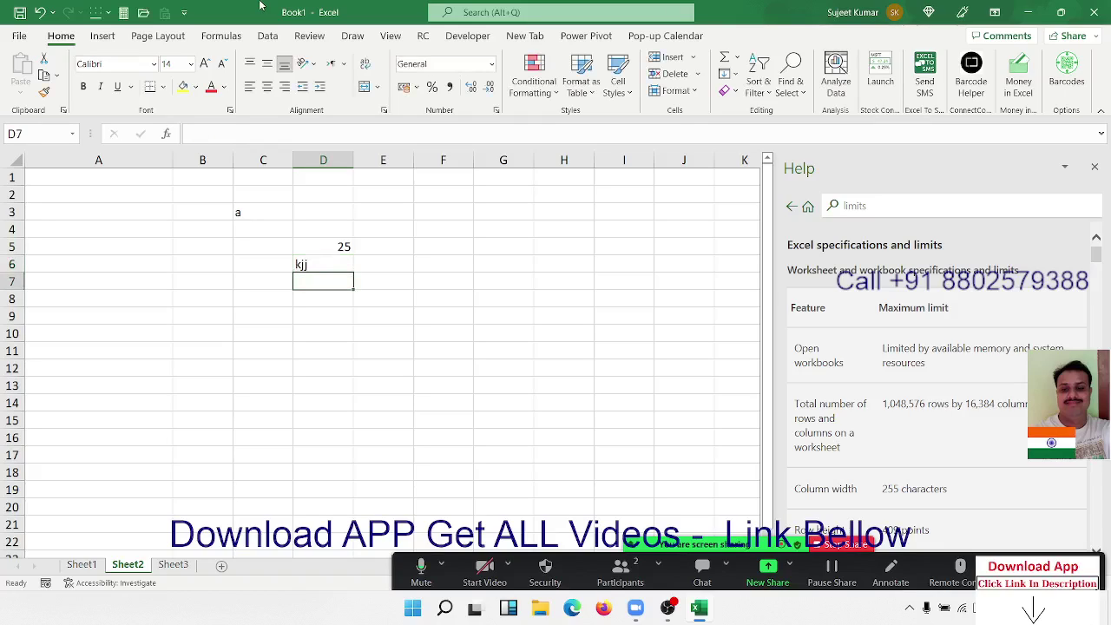
click(343, 245)
click(337, 260)
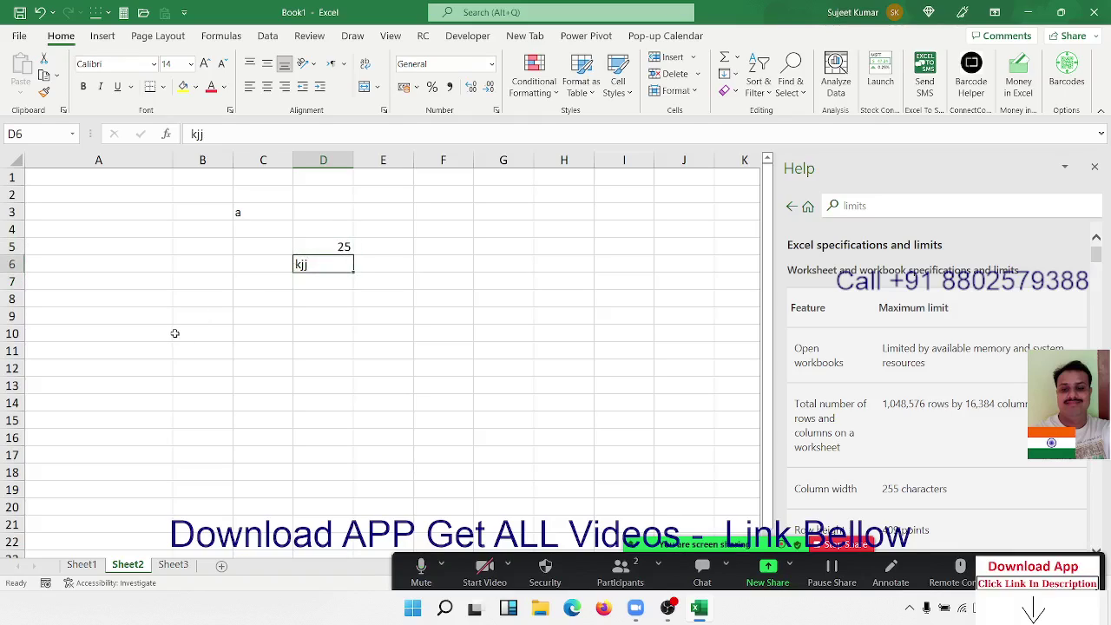
Step: Enter 25263hg in cell B9
click(201, 310)
text(25263)
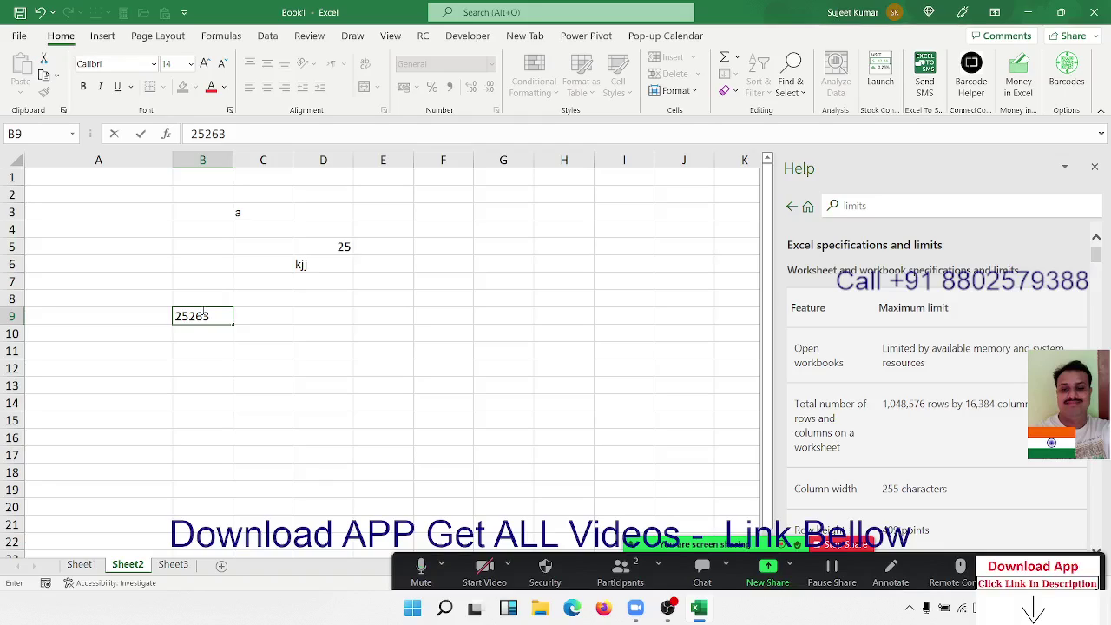
text(hg)
key(Return)
key(Right)
key(Up)
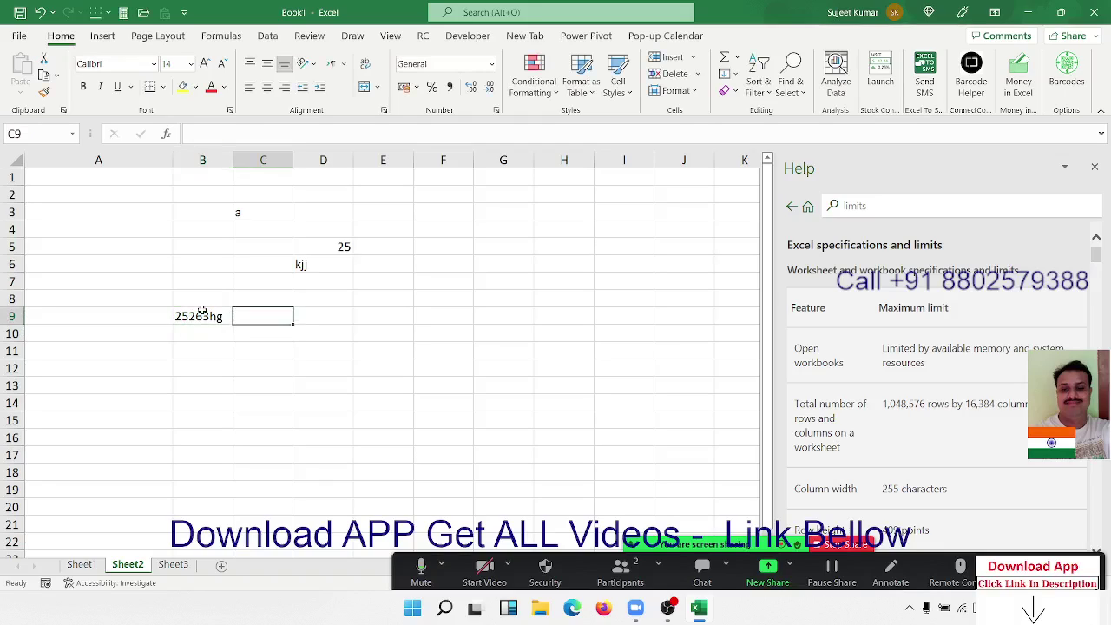
Step: Enter =B9+2 in C9, which shows #VALUE! because B9 holds text
text(=B9+2)
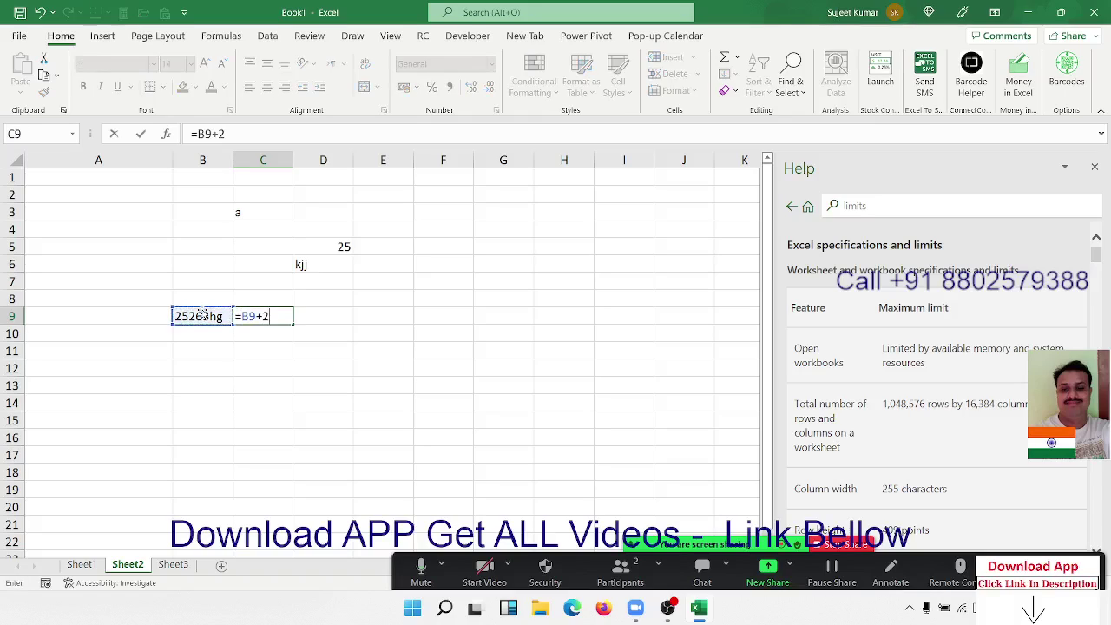
key(Return)
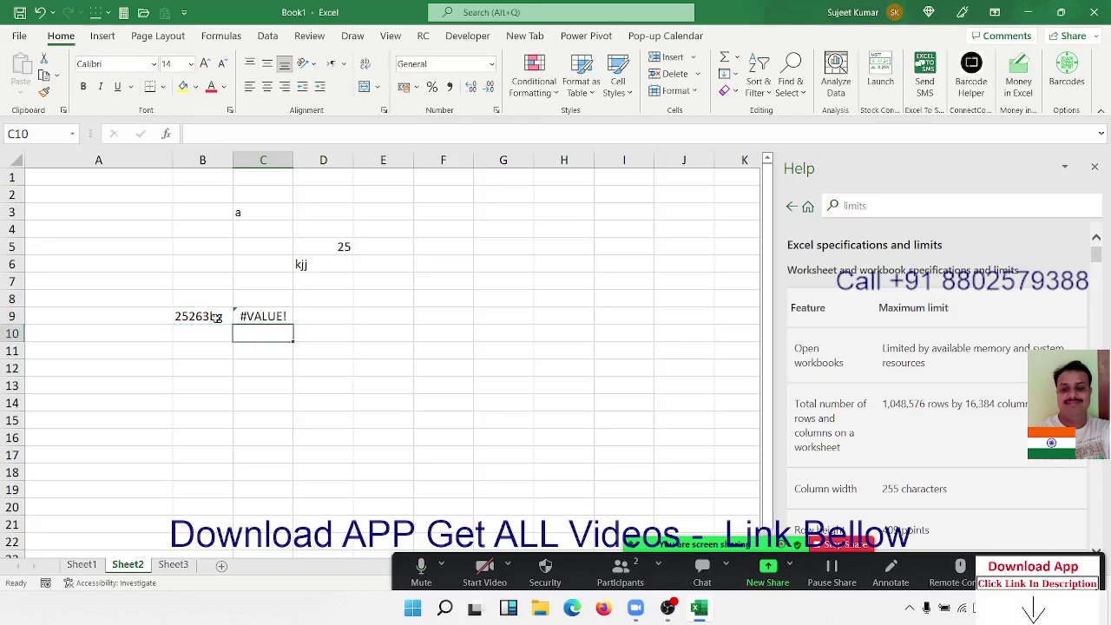
click(280, 316)
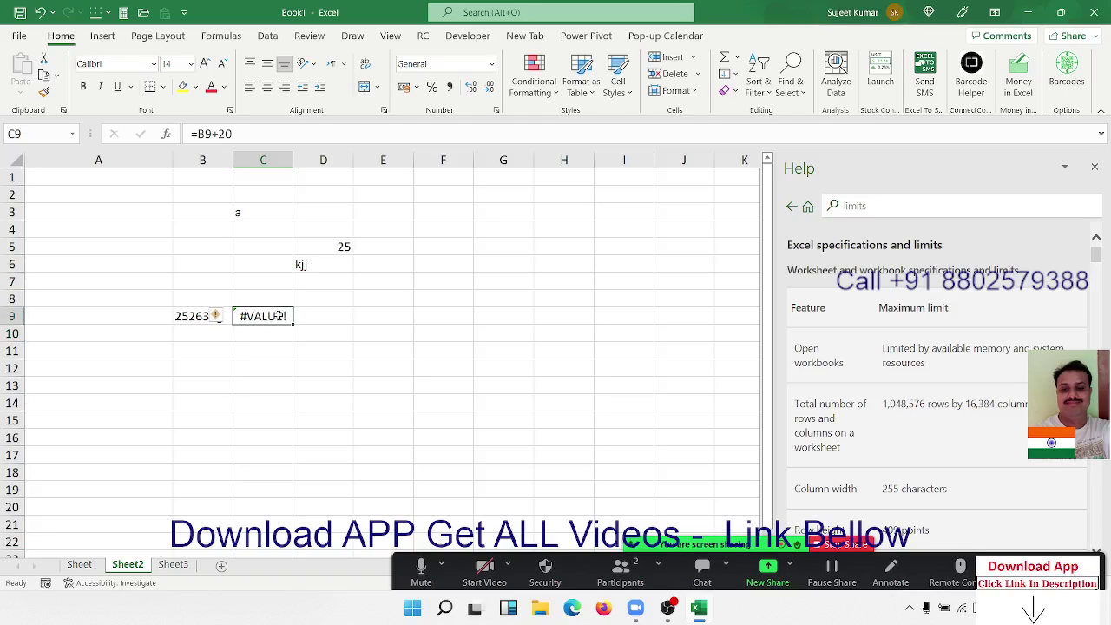
click(241, 356)
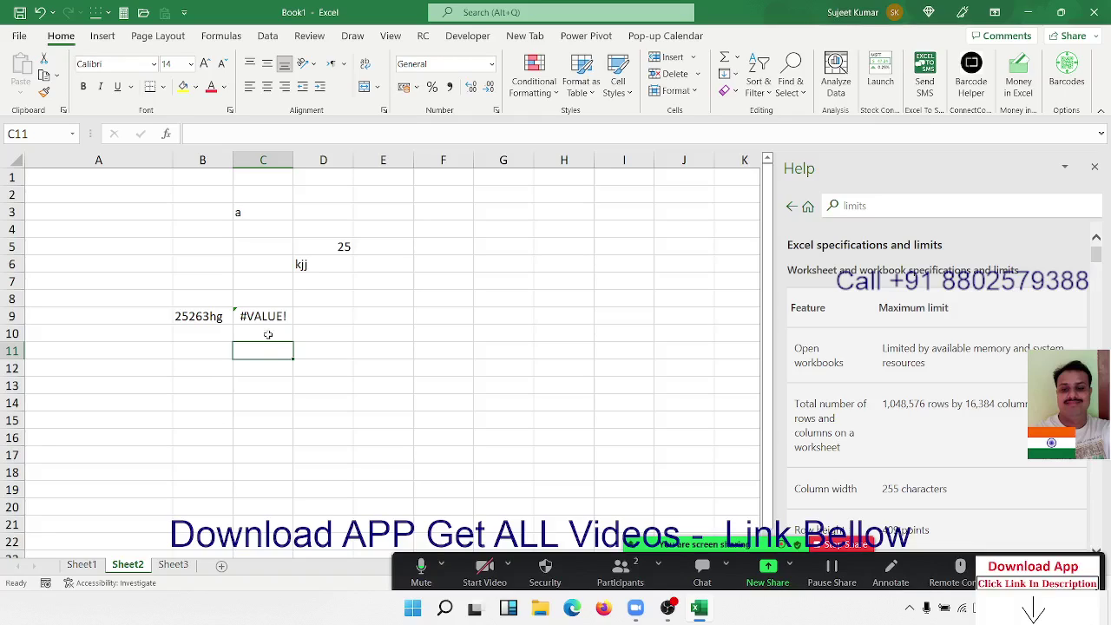
Step: Enter 30/9 in C11 so it is stored as the date 30-Sep
text(30/9)
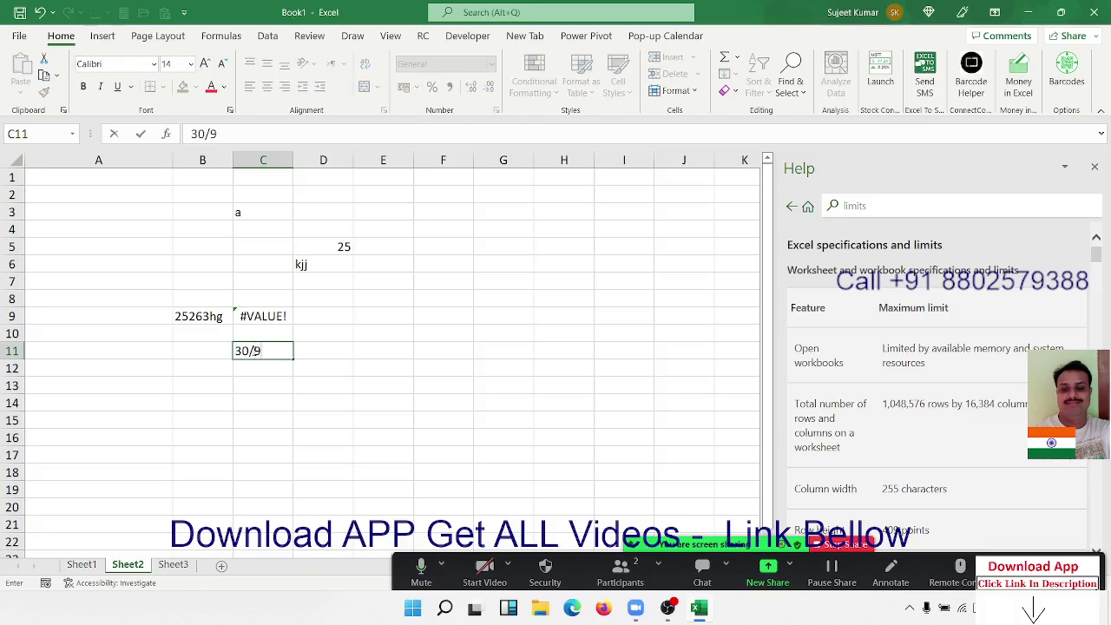
key(Return)
click(254, 351)
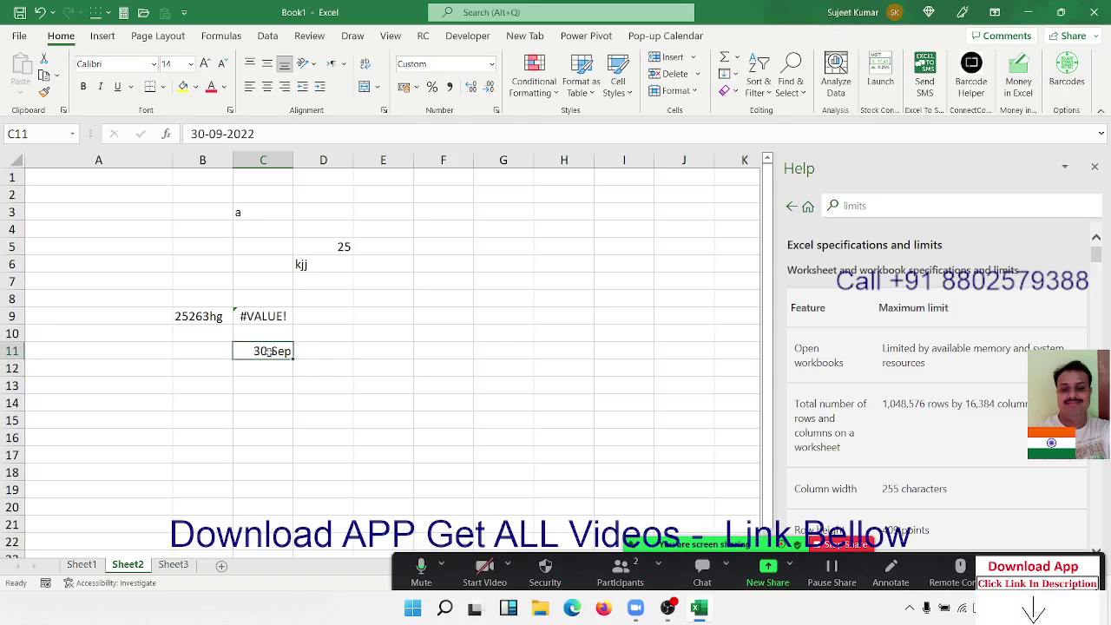
Step: Cancel a 9/30 entry in E11, leaving it empty, and open the File backstage
click(357, 351)
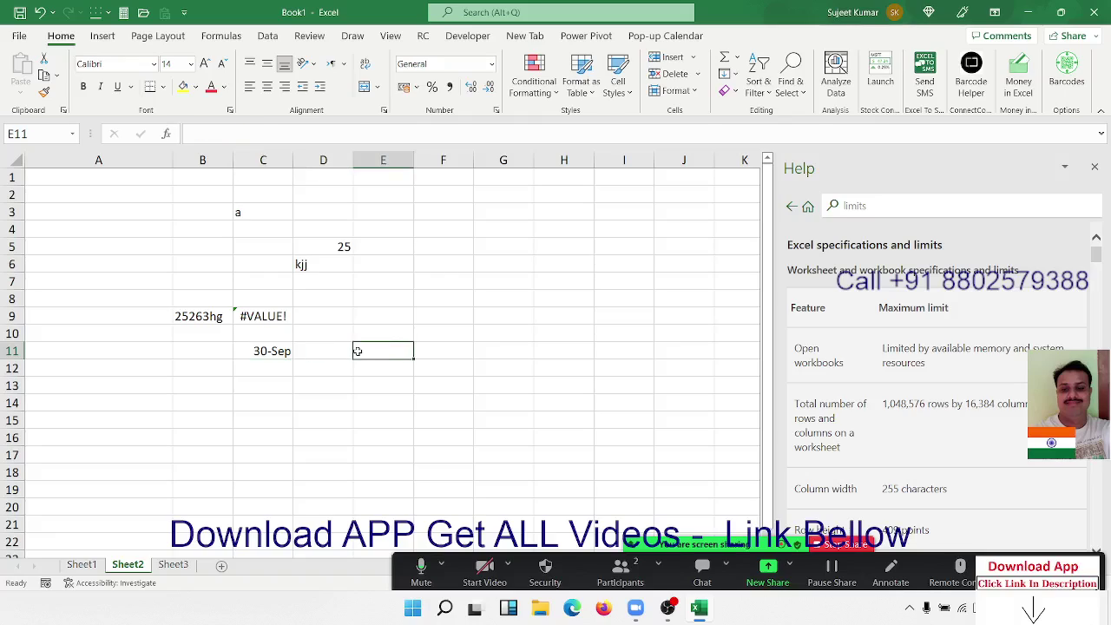
text(9)
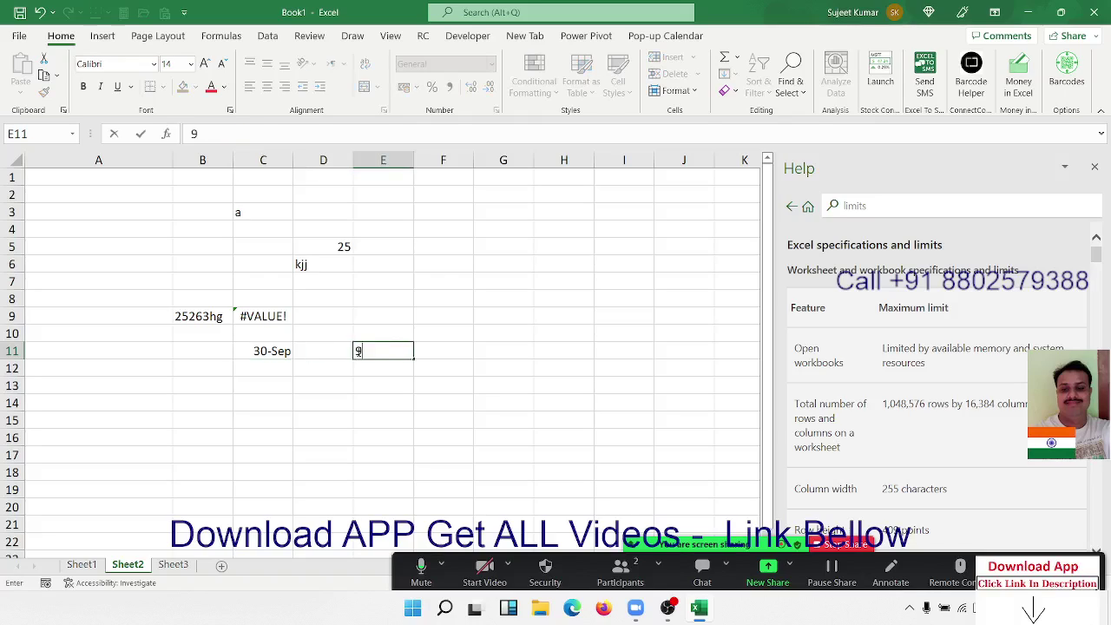
text(/30)
key(Escape)
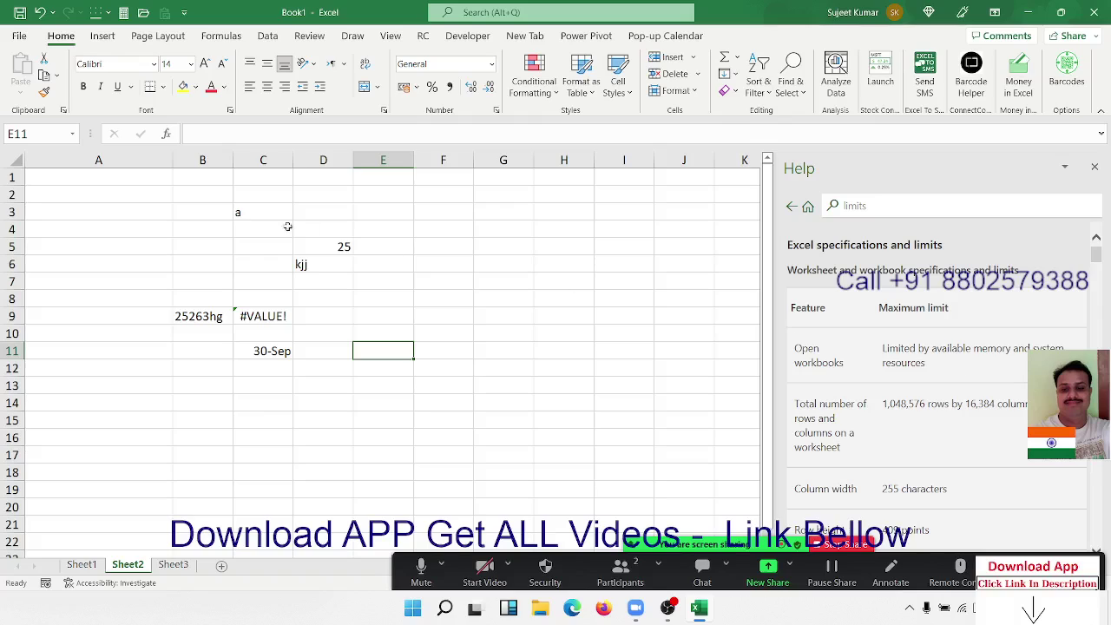
click(19, 36)
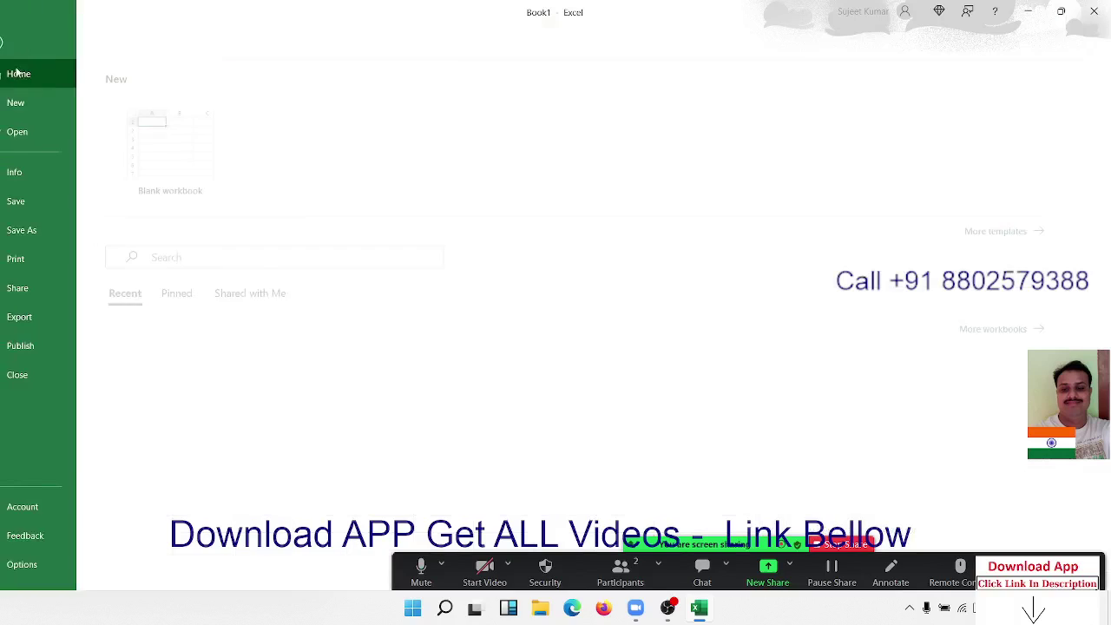
Step: Browse to F:\Data\MS Excel and open '1.Select Data-Enter Data-Apply Formulas'
click(34, 131)
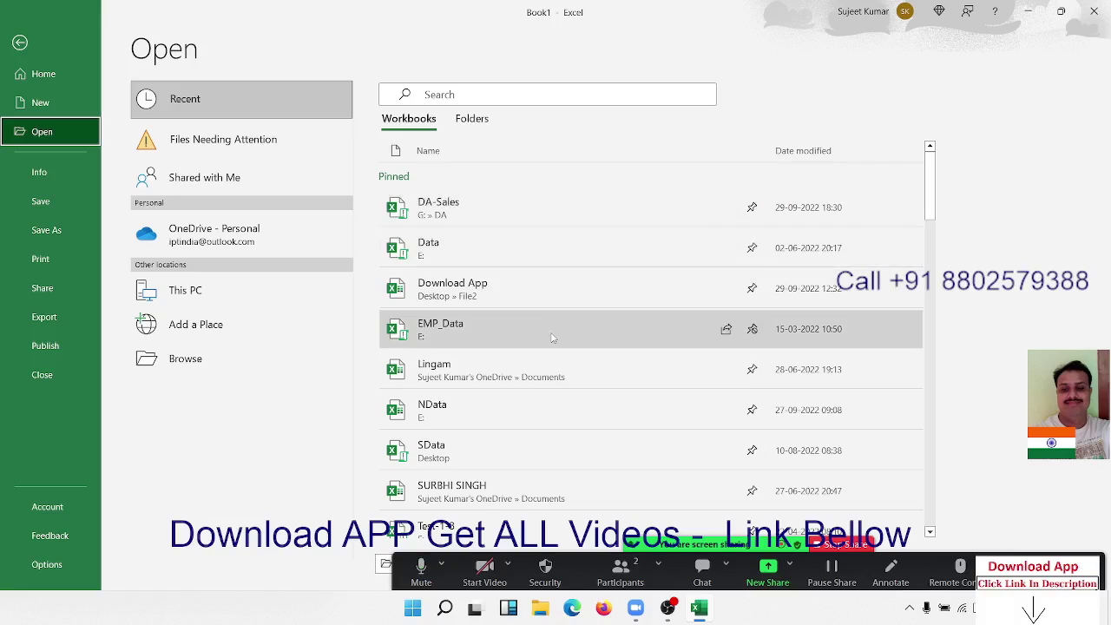
click(248, 359)
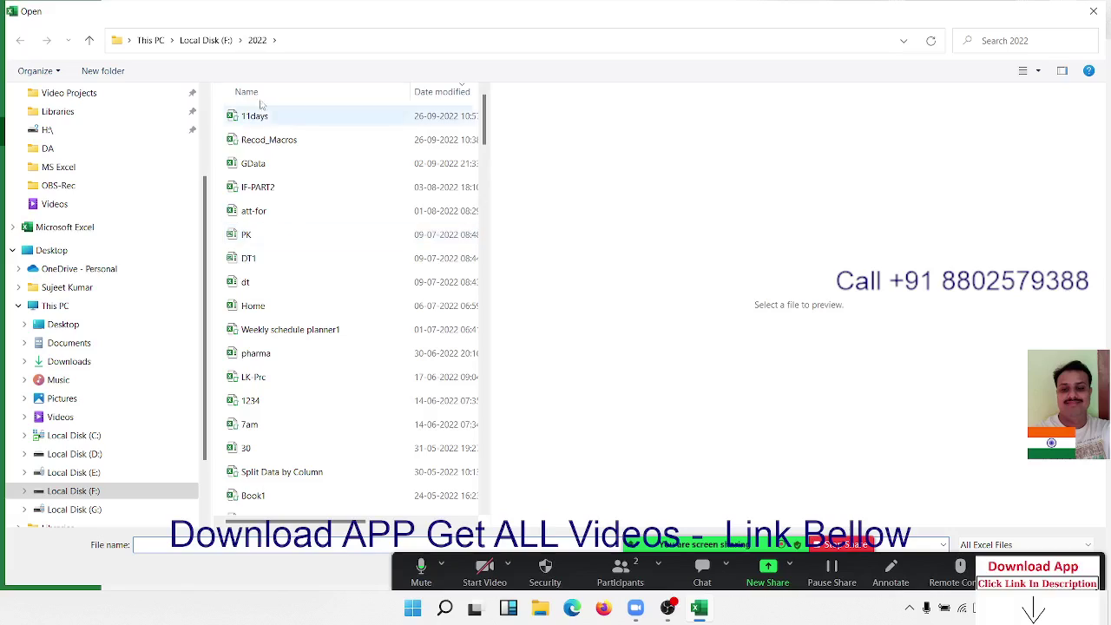
click(208, 40)
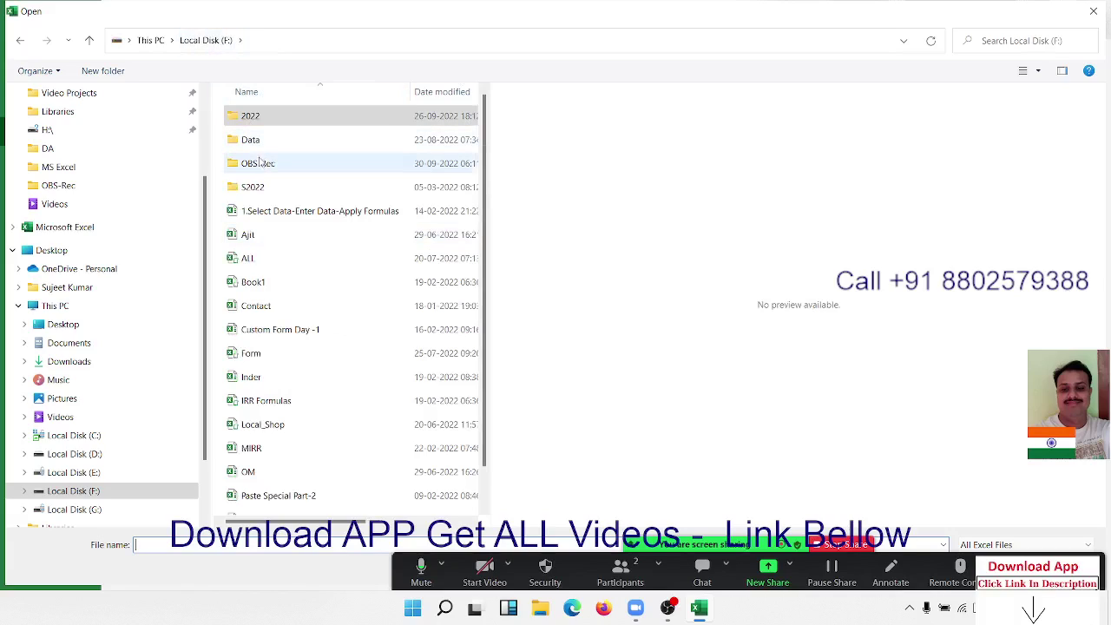
click(261, 143)
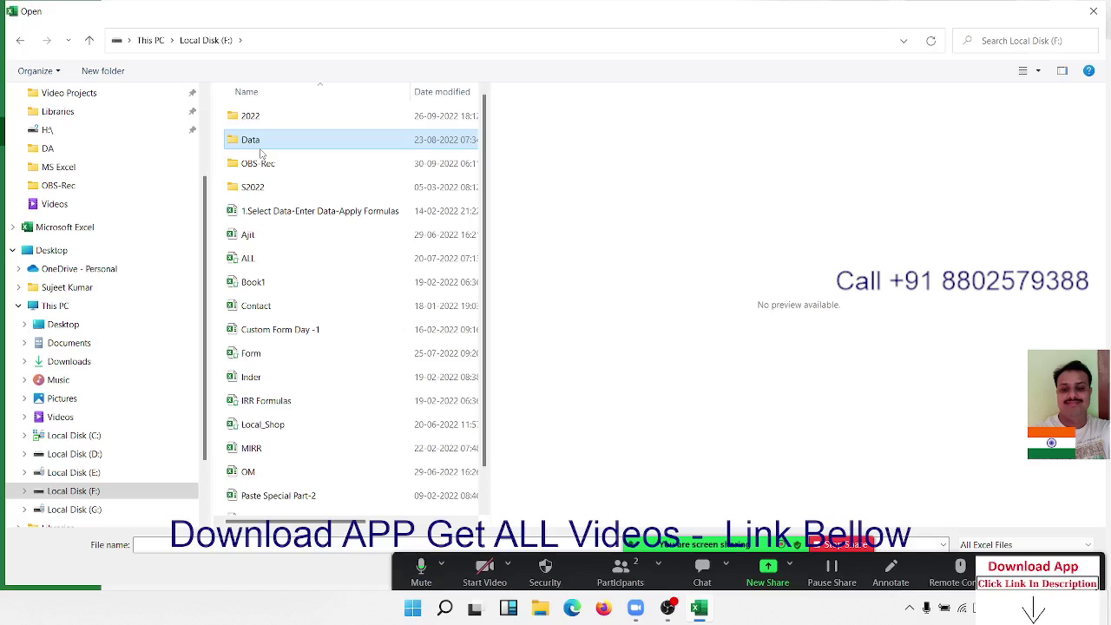
double_click(260, 148)
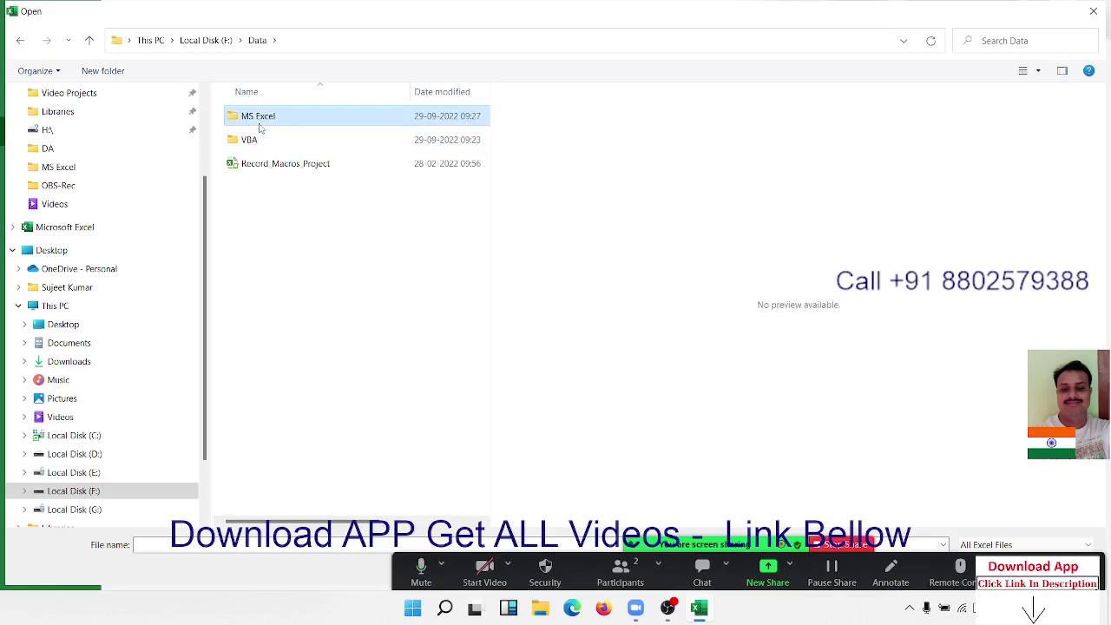
double_click(261, 117)
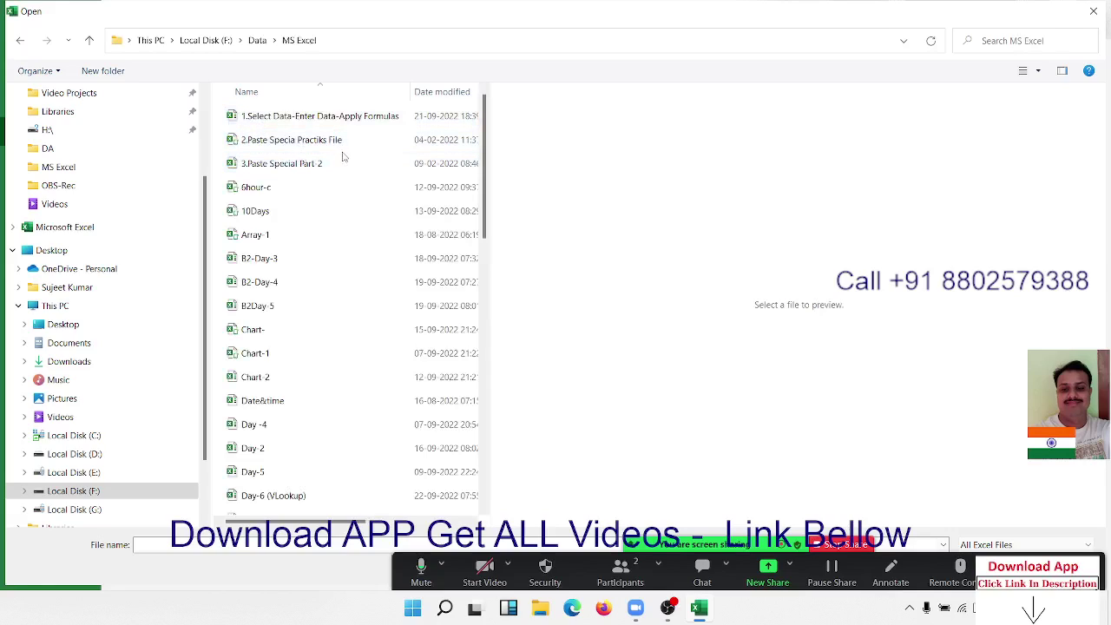
click(364, 120)
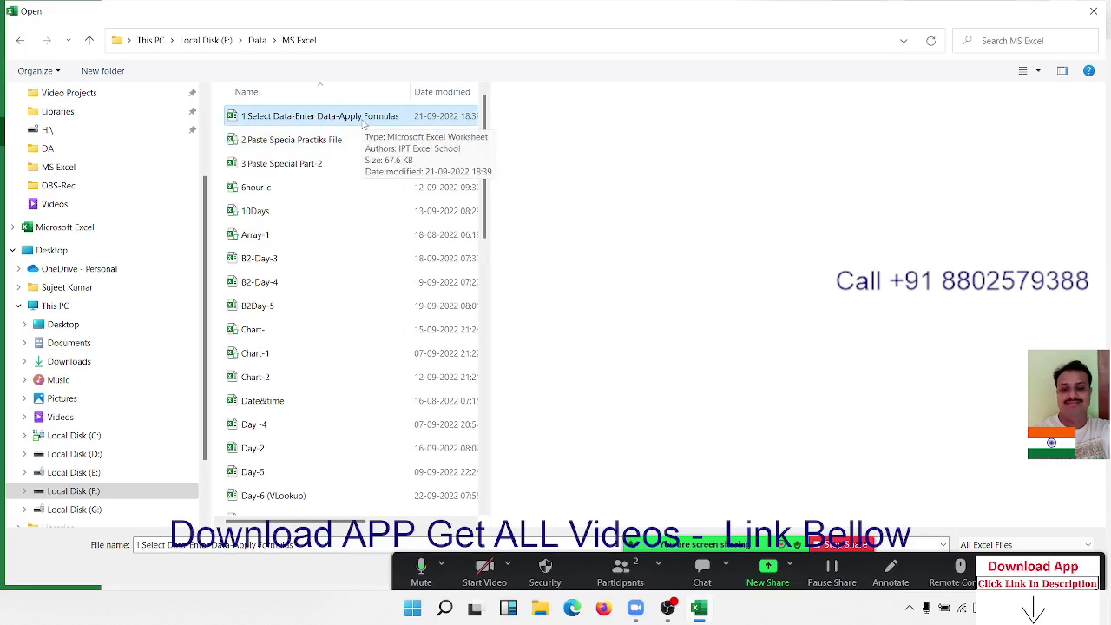
double_click(365, 118)
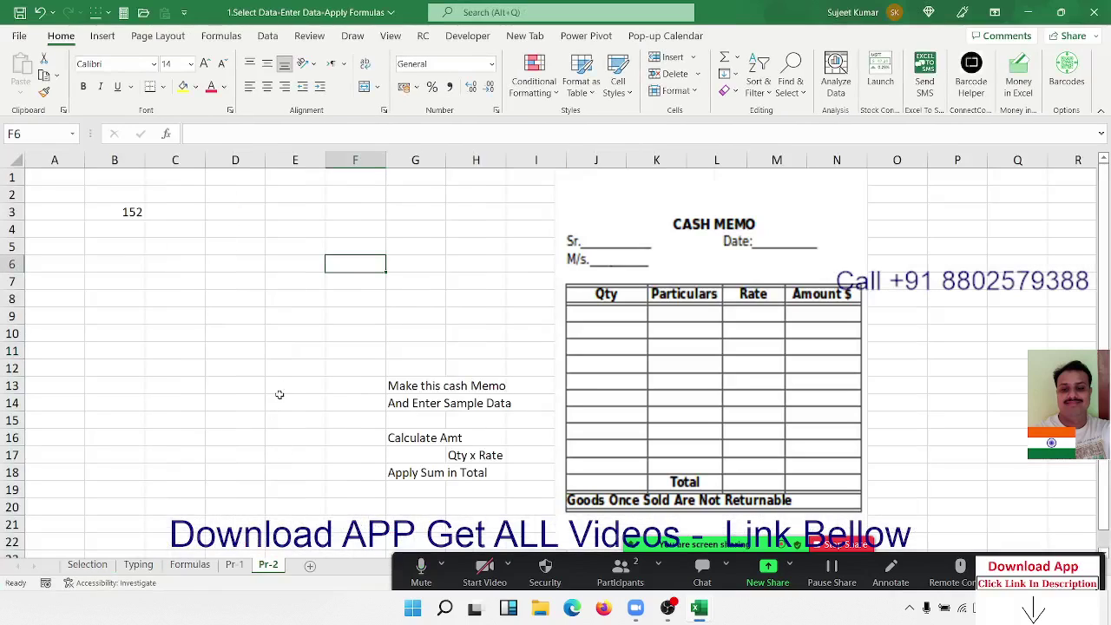
Step: On the Selection sheet, select B6, the range L2:L9, then F6 holding 87
click(86, 564)
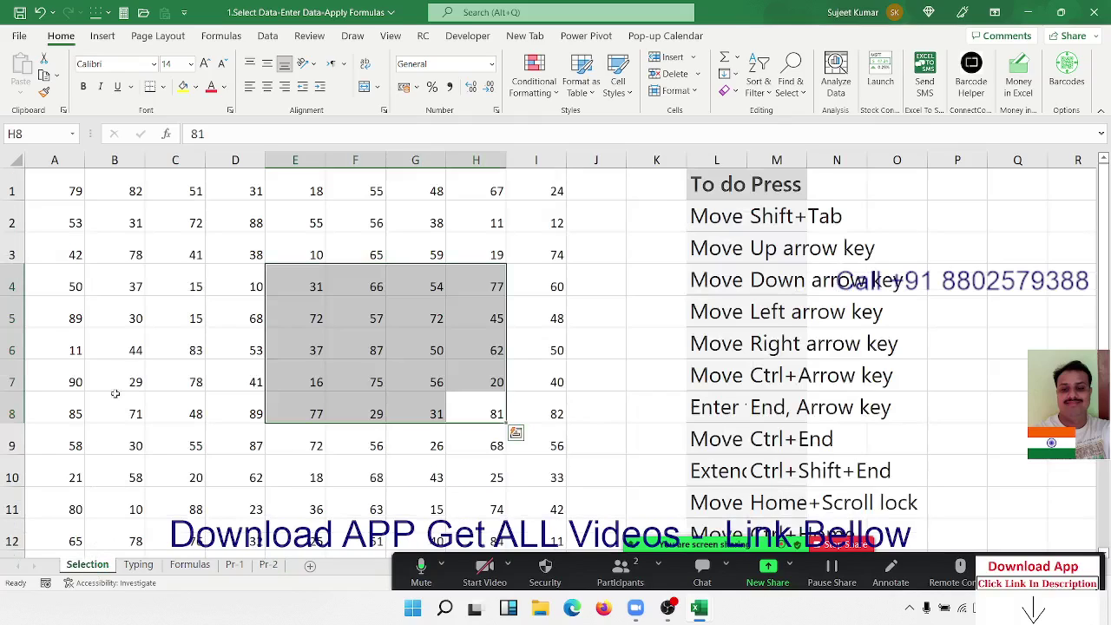
click(132, 343)
drag(732, 229, 716, 438)
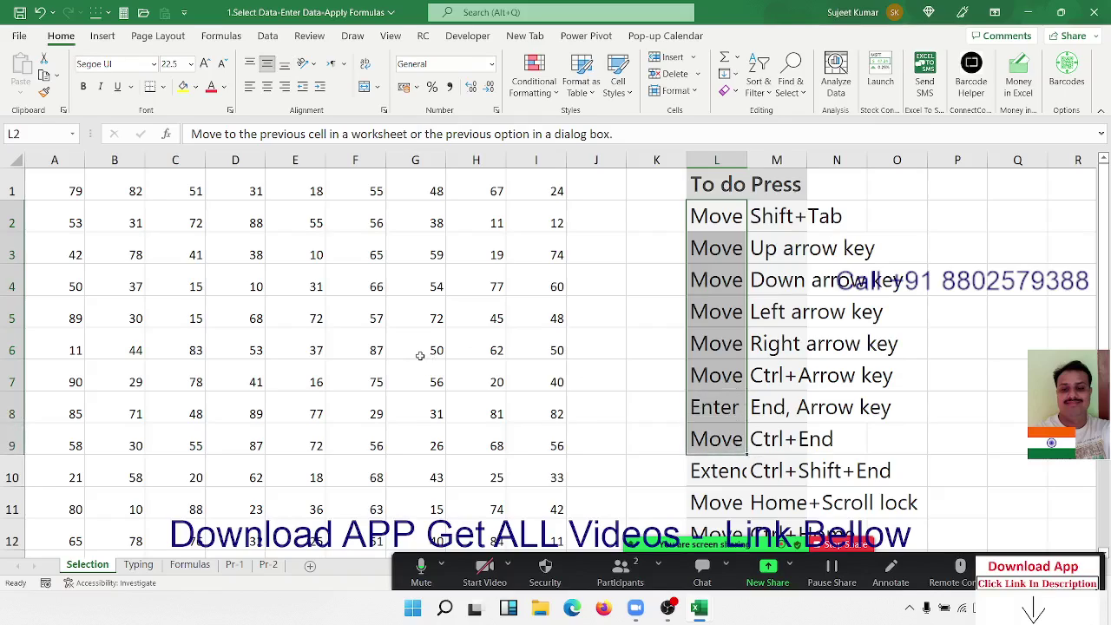
click(352, 341)
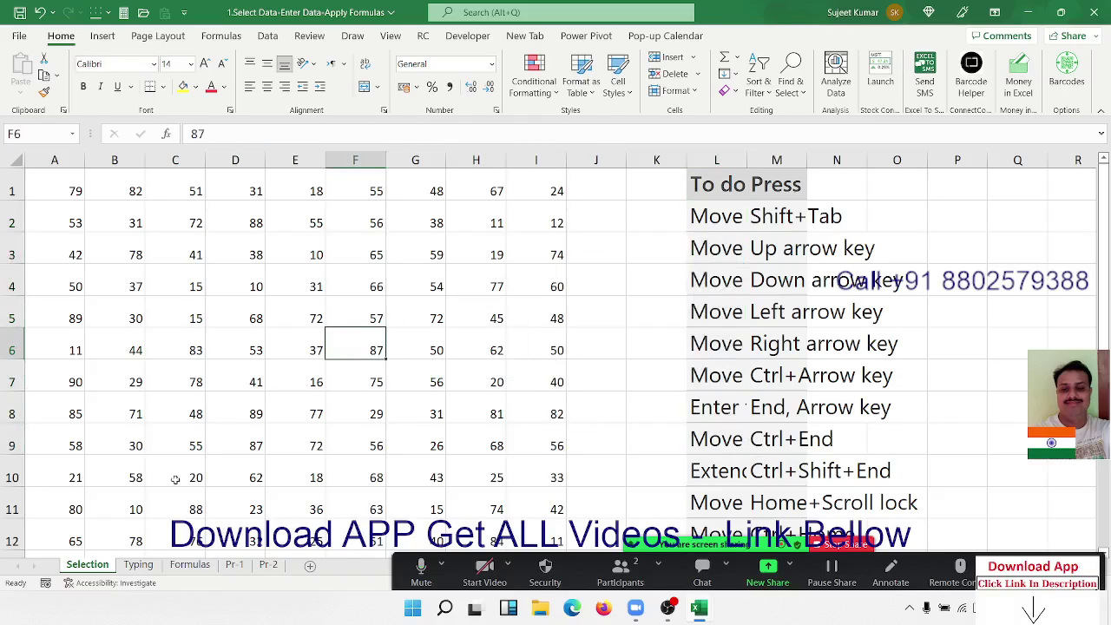
Step: On the Typing sheet, inspect B4, A1 (500), B1, C4 (Puja), D4 and A4's 542 stored as text
click(139, 565)
click(231, 310)
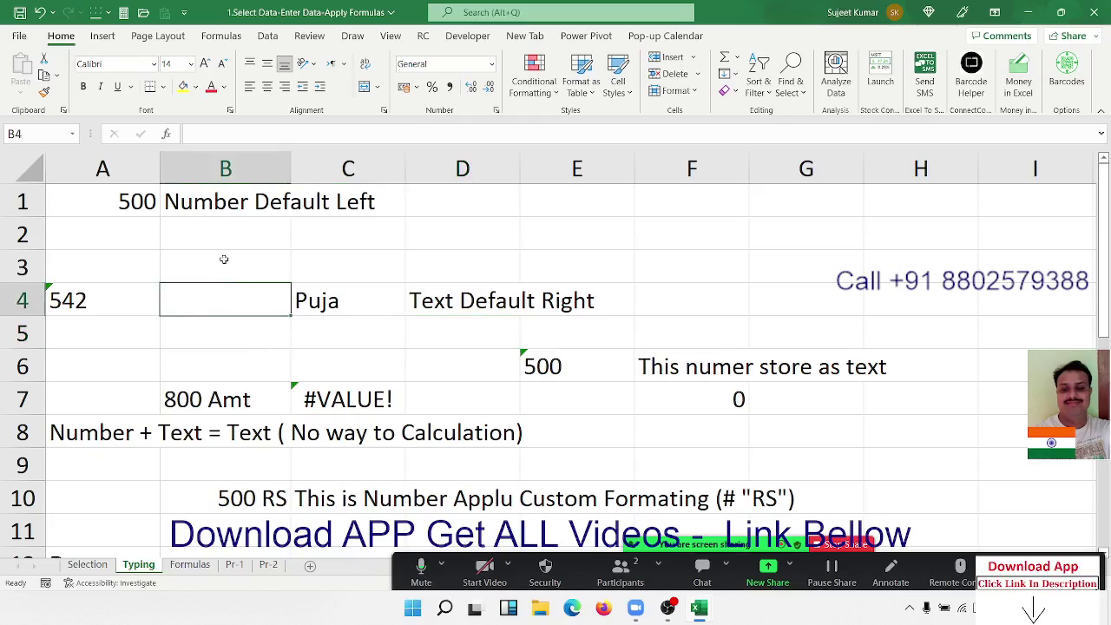
click(129, 206)
click(178, 202)
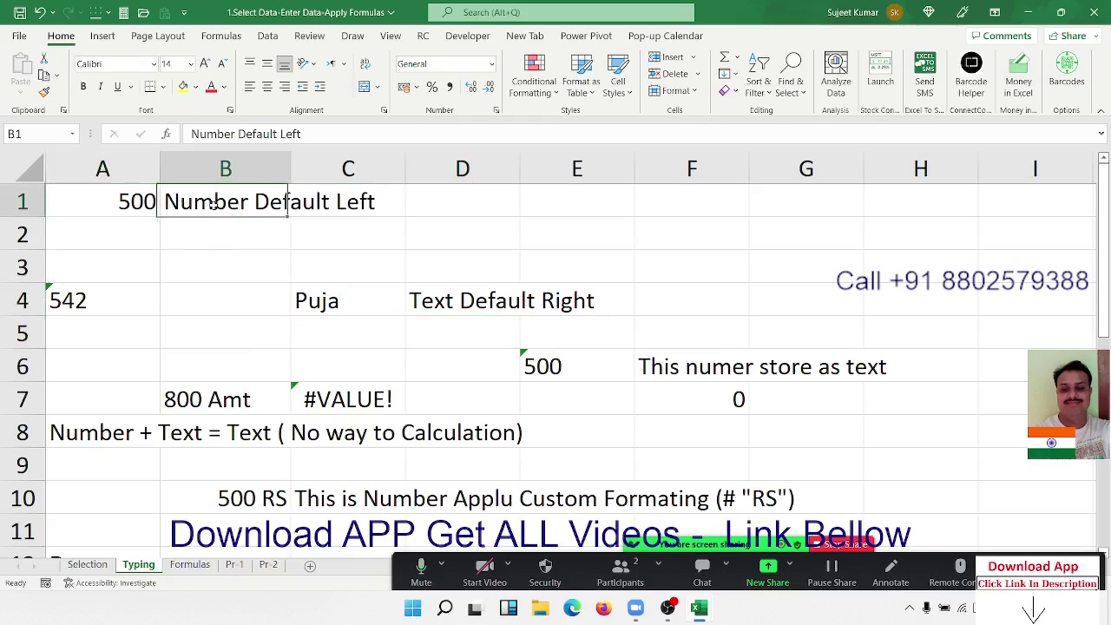
click(401, 304)
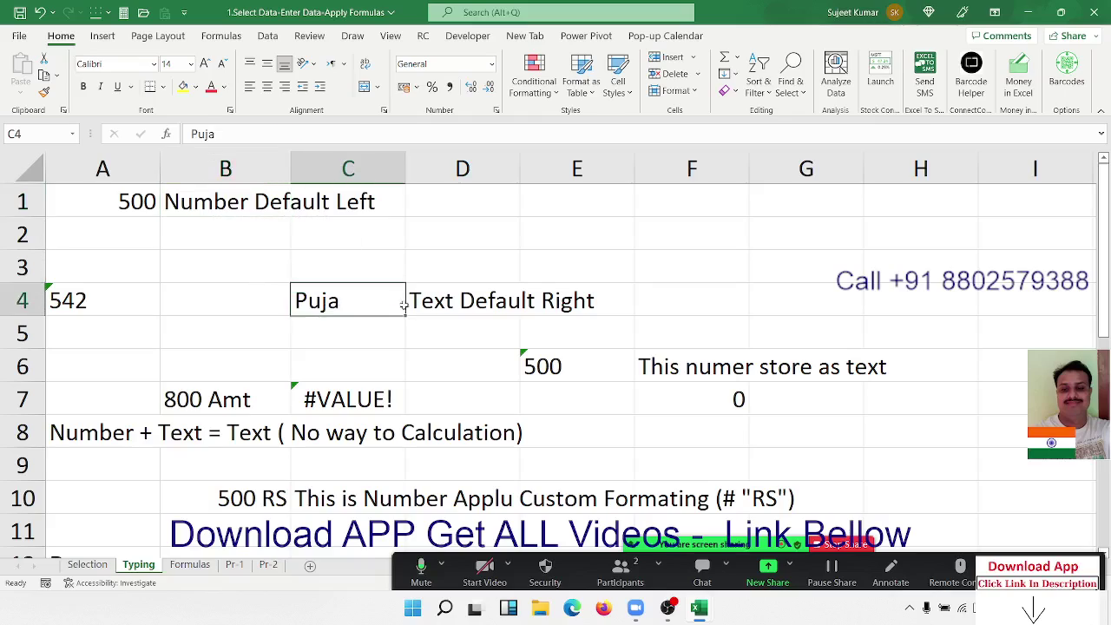
click(491, 304)
click(97, 310)
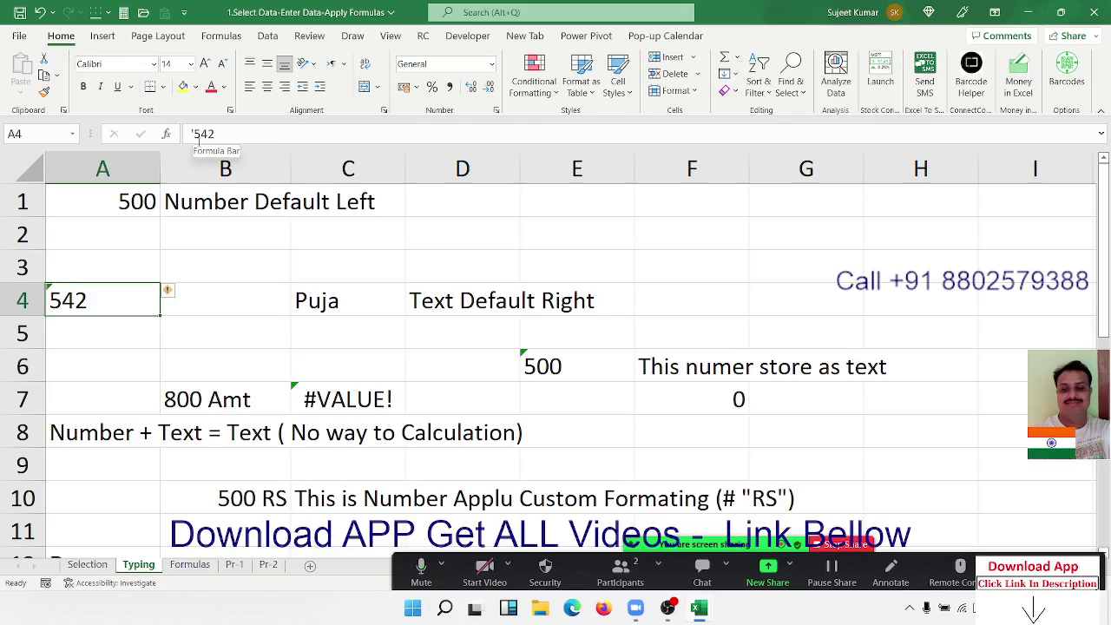
Step: Check E6's text-number error options, B7's 800 Amt, C7's #VALUE! formula, then B10's 500 RS
click(560, 369)
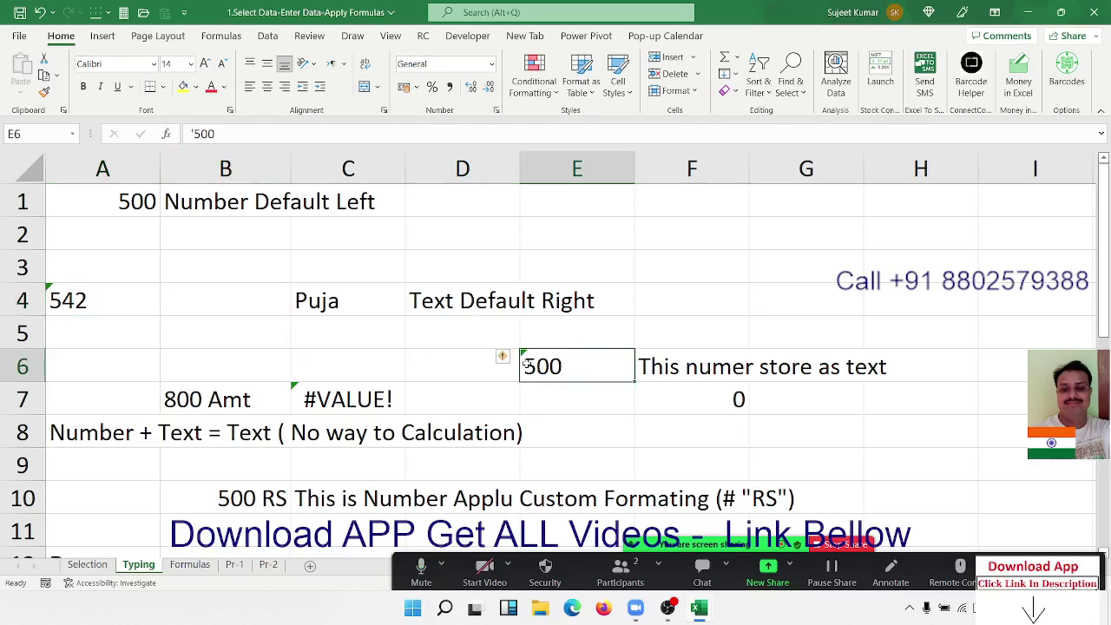
click(503, 359)
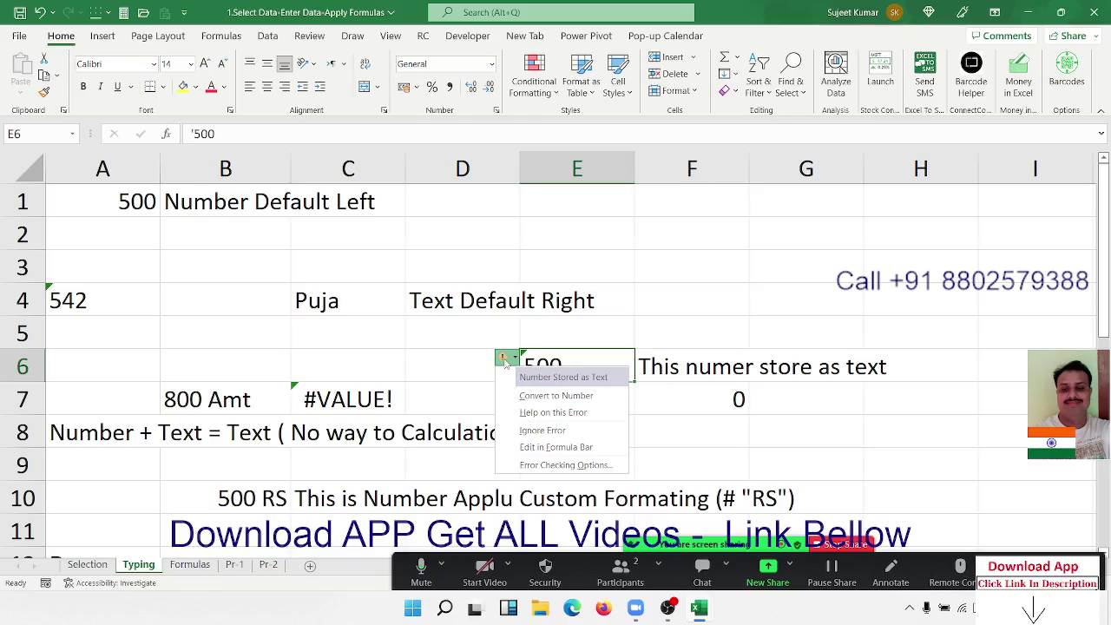
click(444, 362)
click(243, 395)
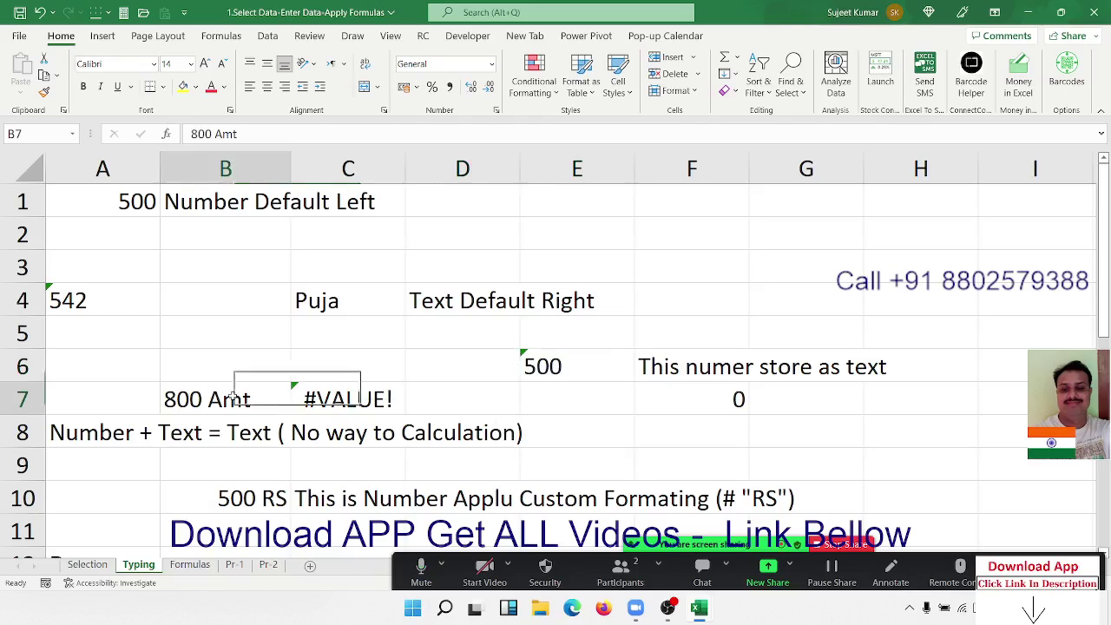
click(322, 397)
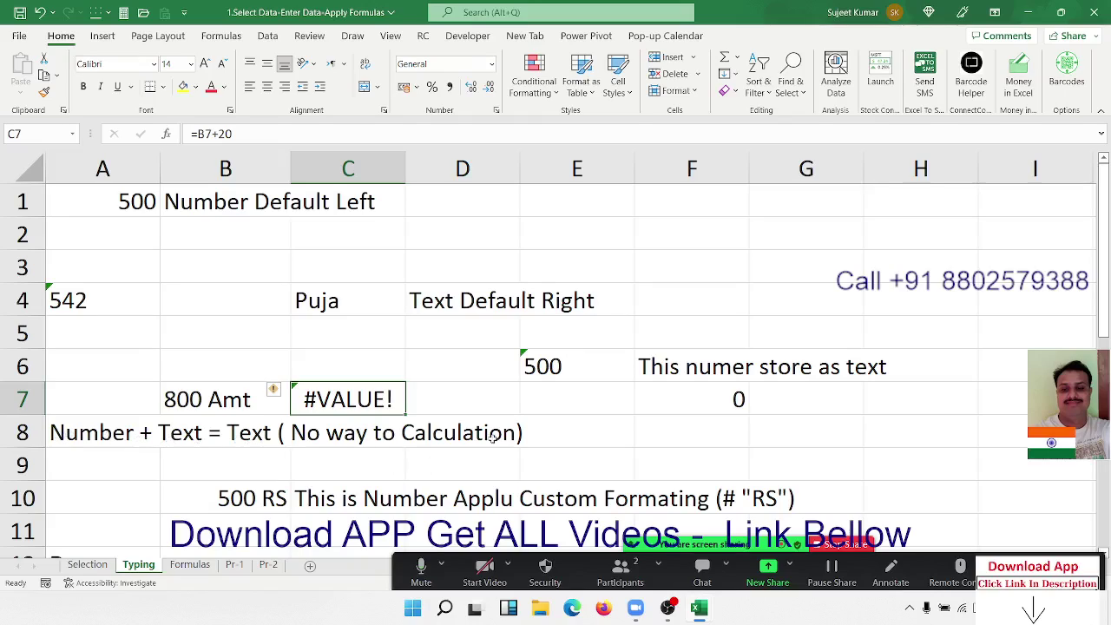
click(558, 470)
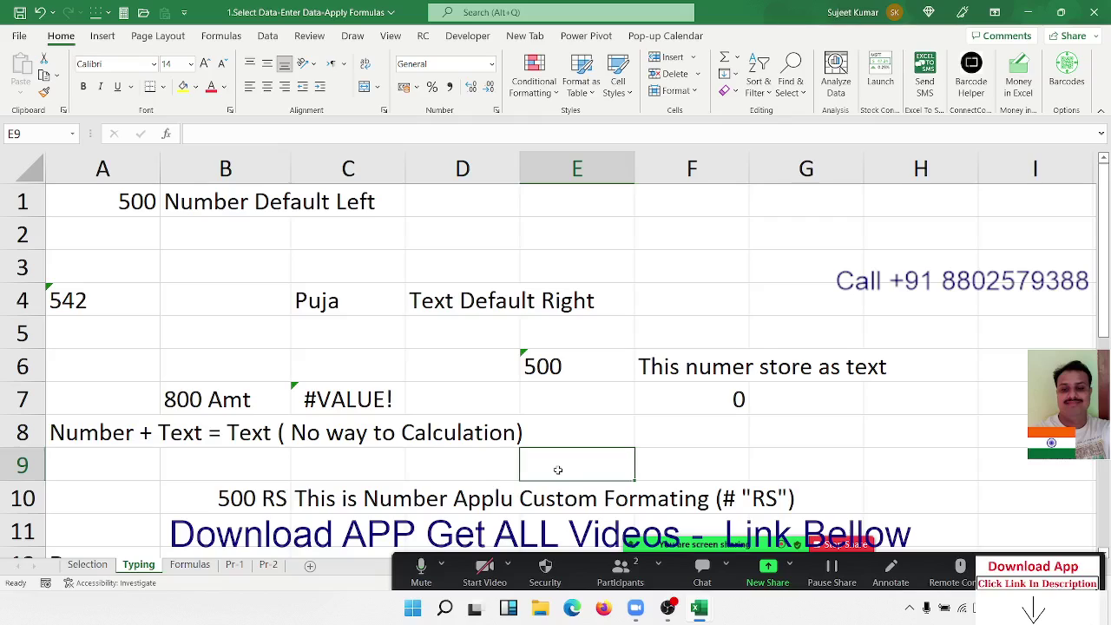
scroll(555, 472, down, 3)
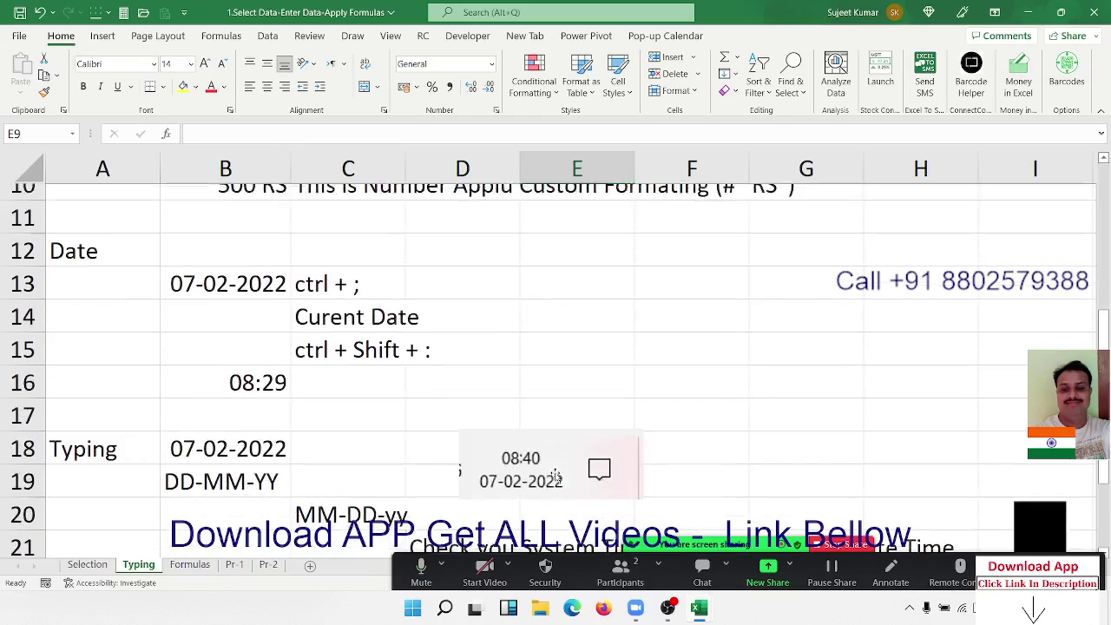
scroll(529, 460, up, 4)
click(252, 500)
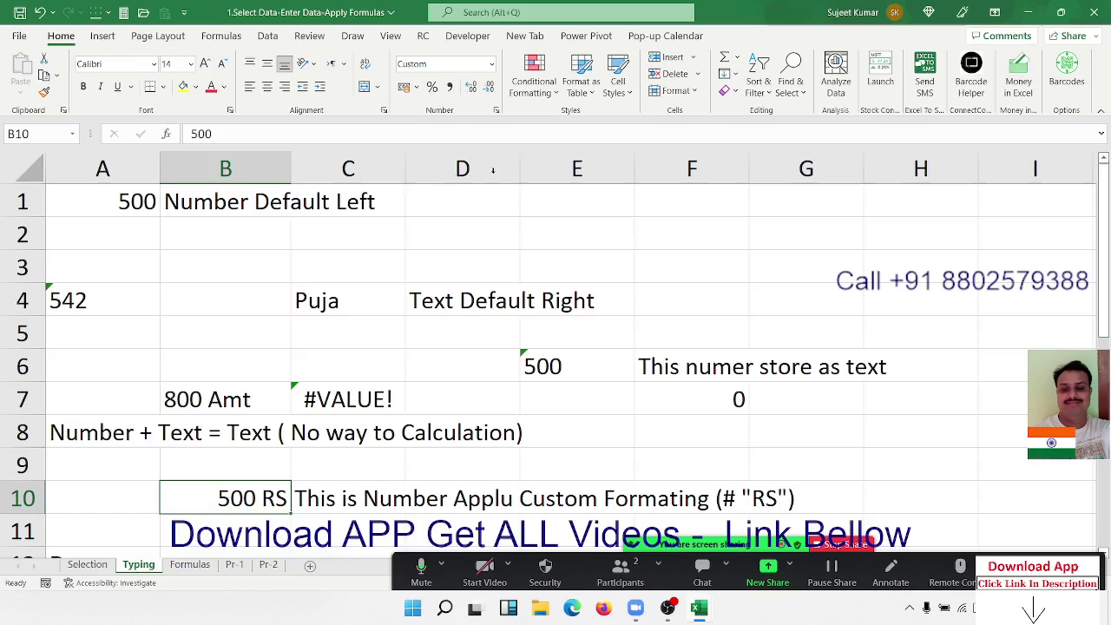
Step: View B10's custom # "RS" number format in Format Cells without changing it
click(497, 110)
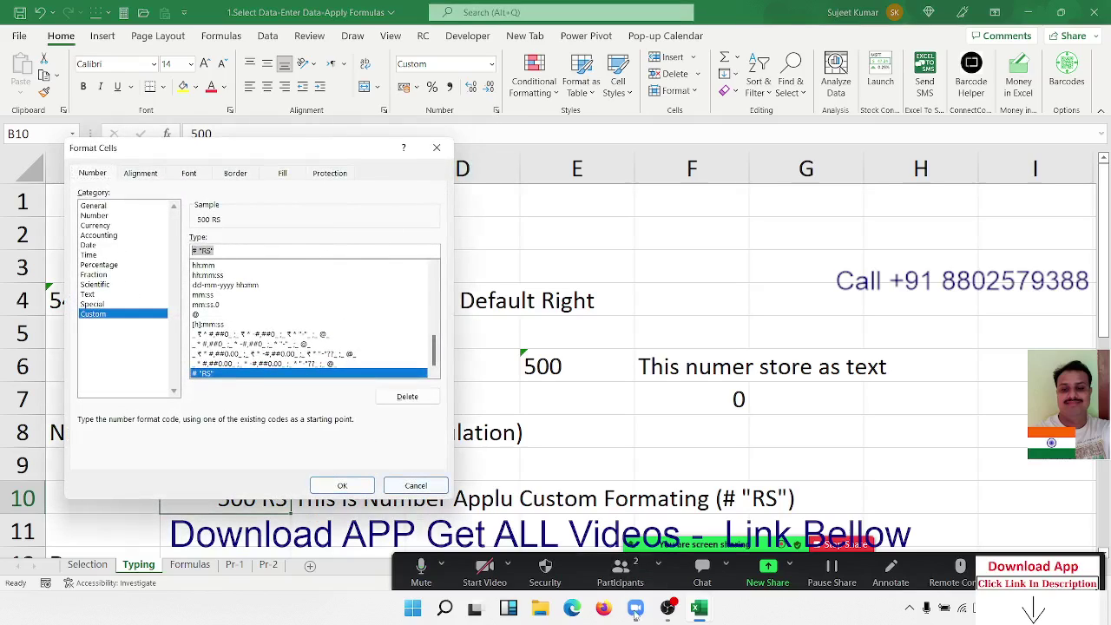
click(414, 486)
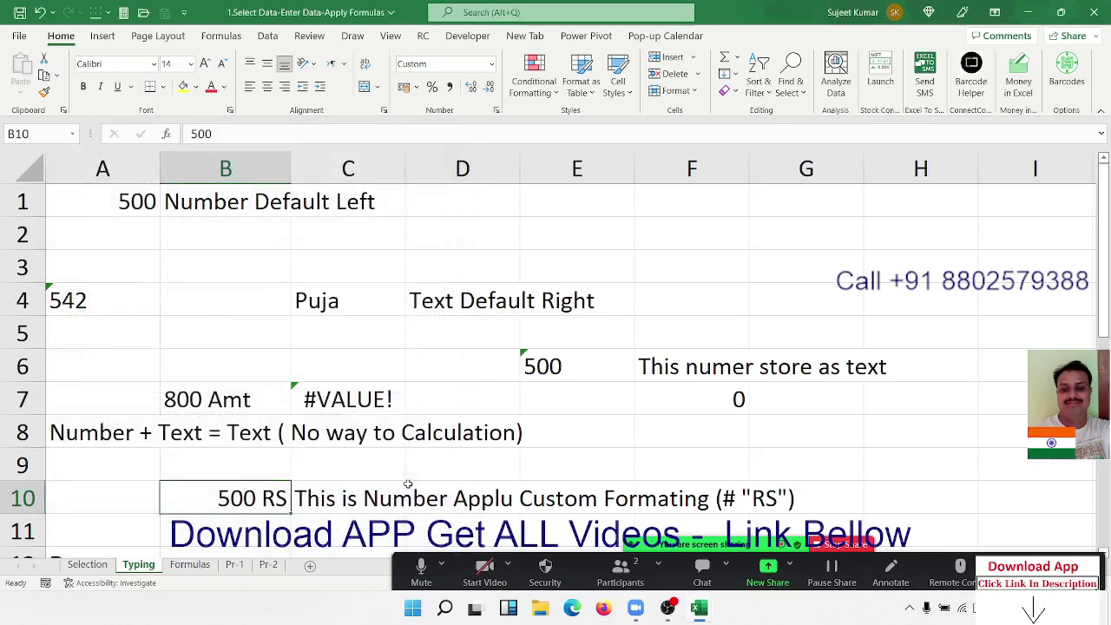
click(451, 501)
click(271, 502)
Step: Correct 'Applu' to 'Apply' in C10's note through the formula bar
click(348, 503)
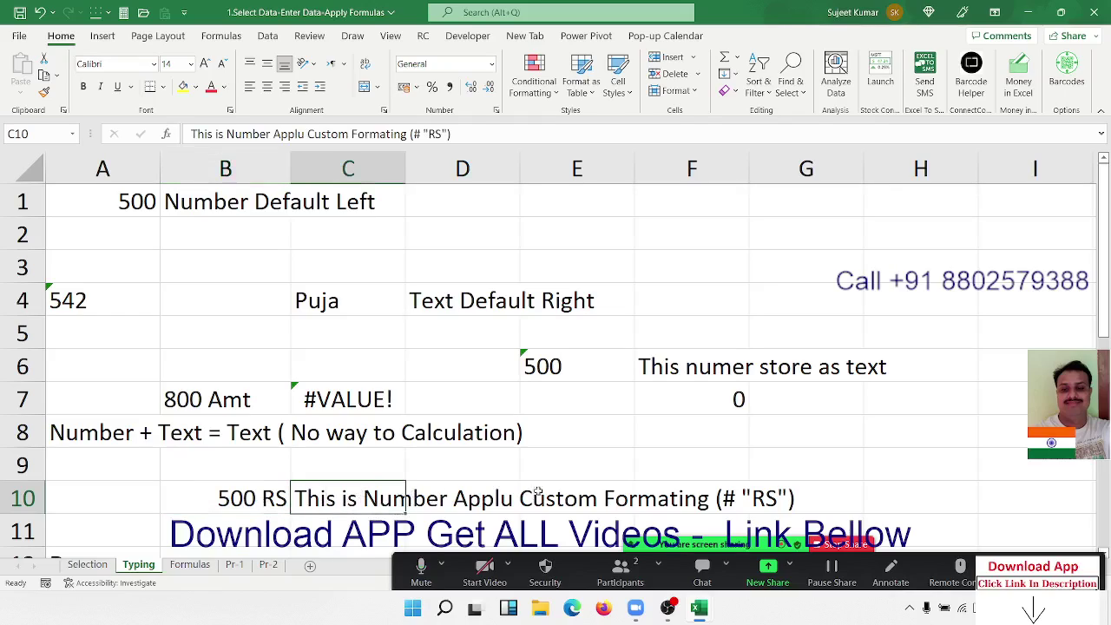
click(304, 134)
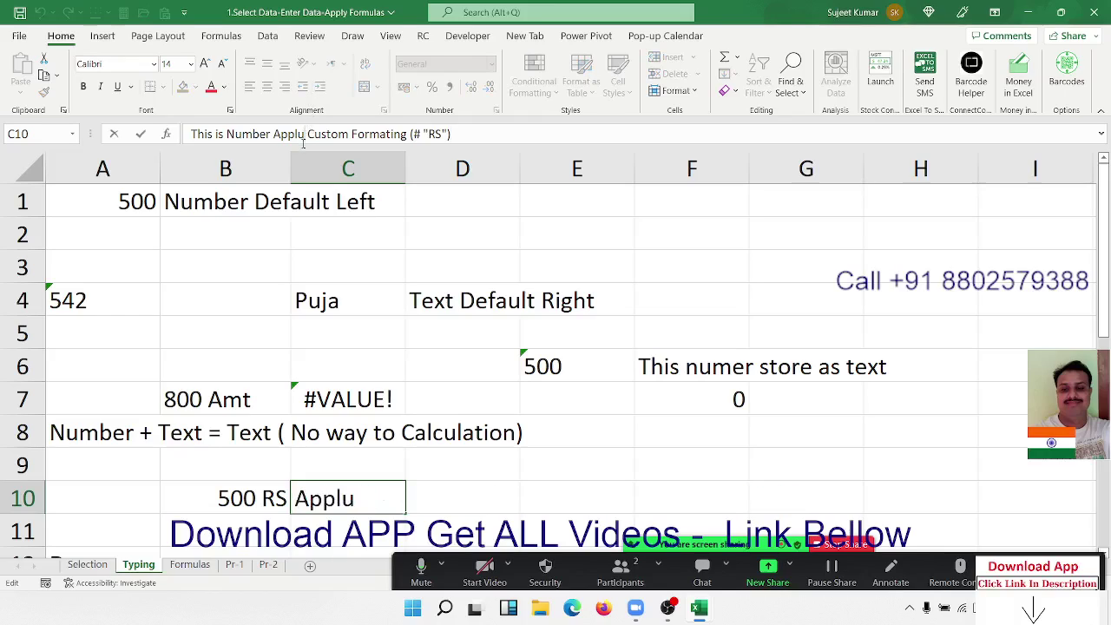
key(BackSpace)
text(y)
key(Return)
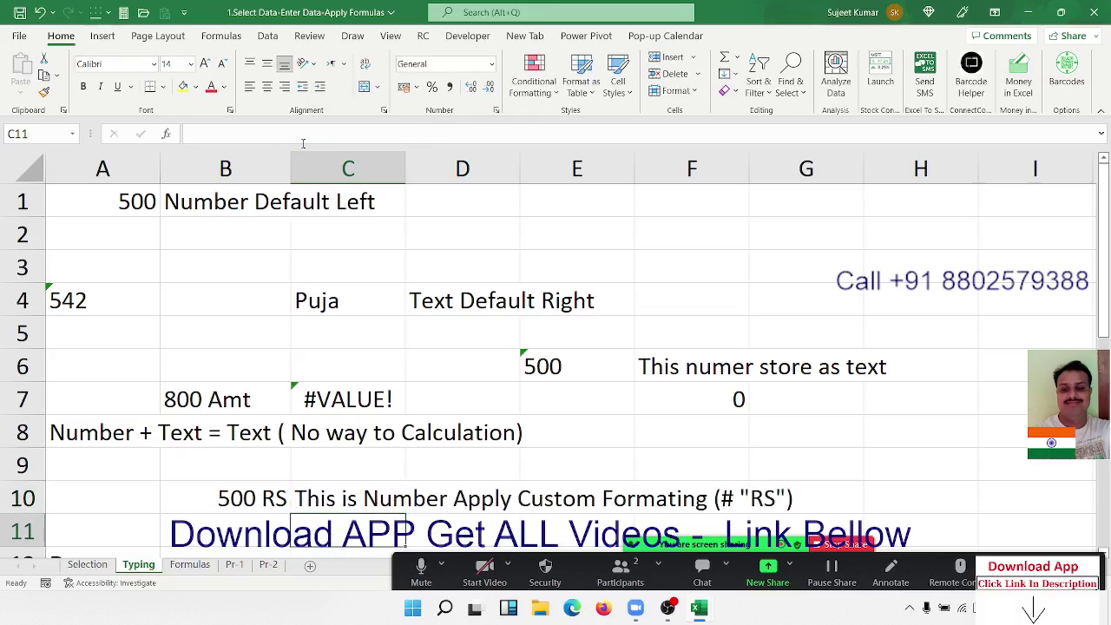
scroll(392, 312, down, 3)
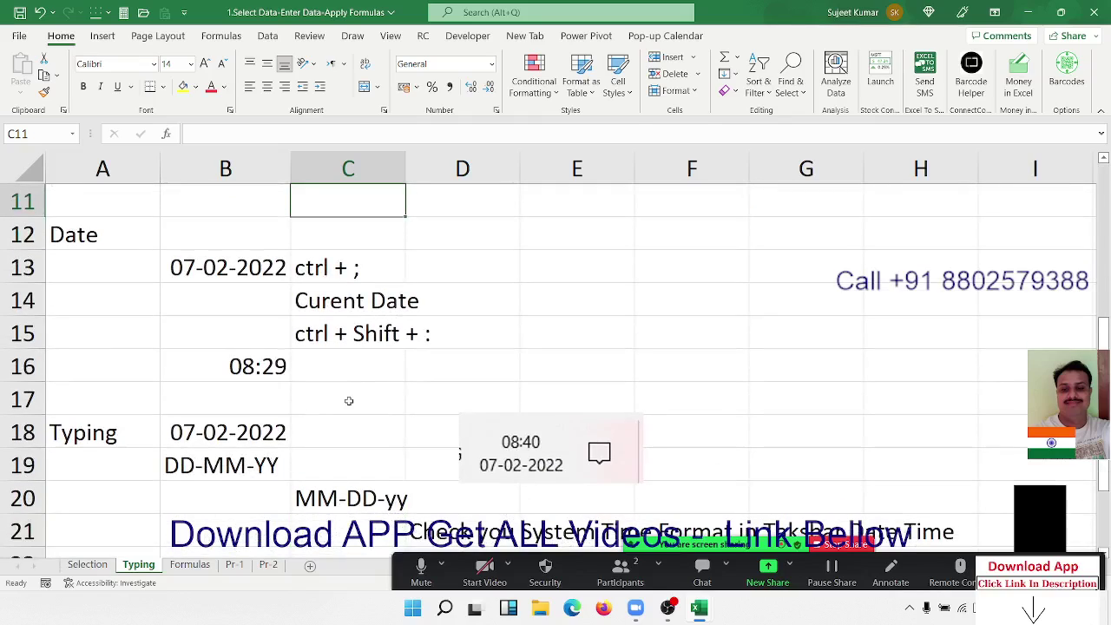
Step: Check the typed date in B18, then the Formulas sheet's multiplication table and C6 formula
click(226, 436)
scroll(367, 447, down, 3)
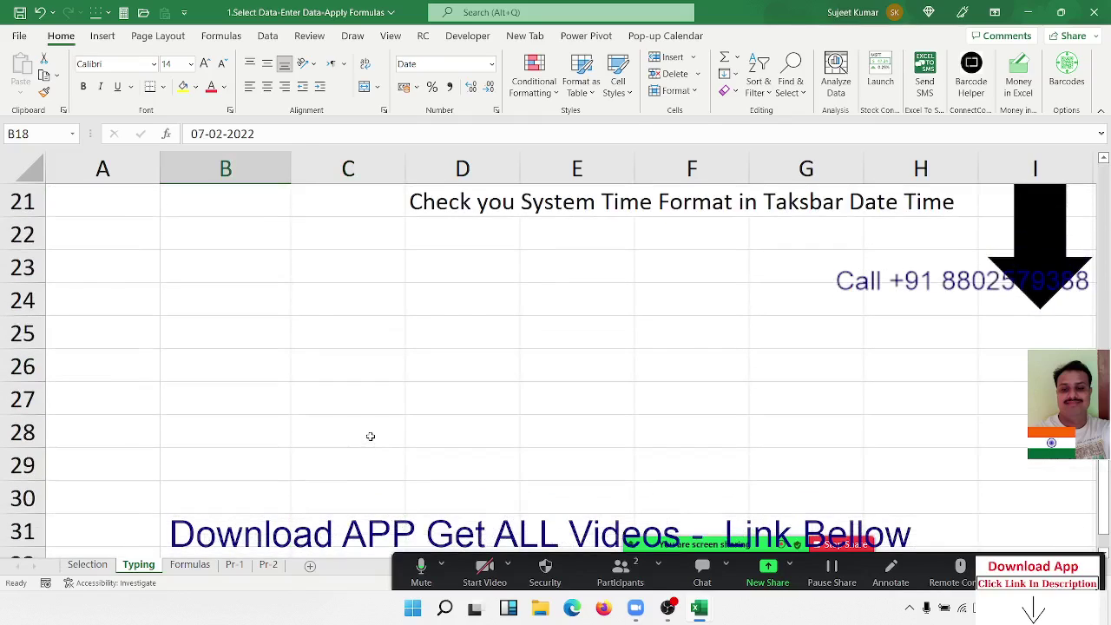
scroll(370, 437, up, 7)
click(205, 566)
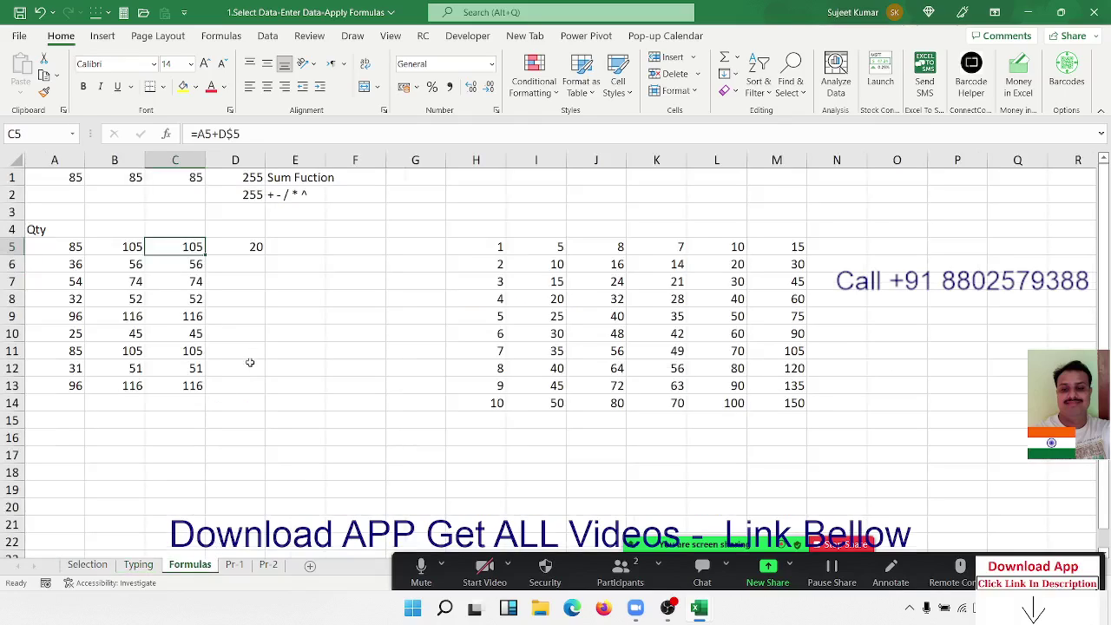
drag(523, 300, 623, 298)
click(521, 280)
click(175, 263)
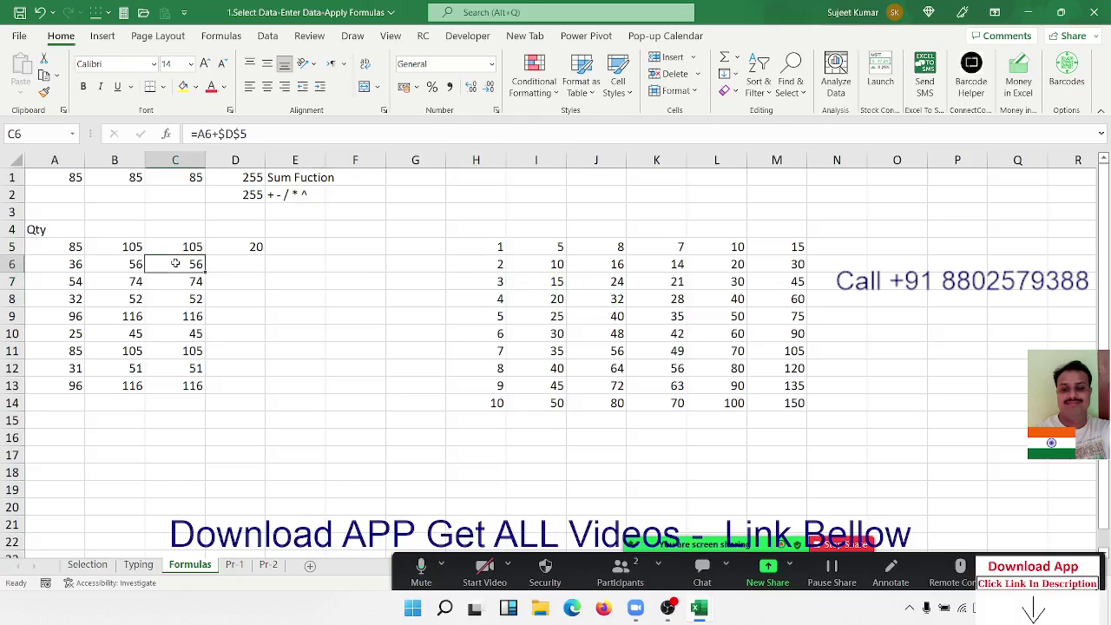
click(246, 264)
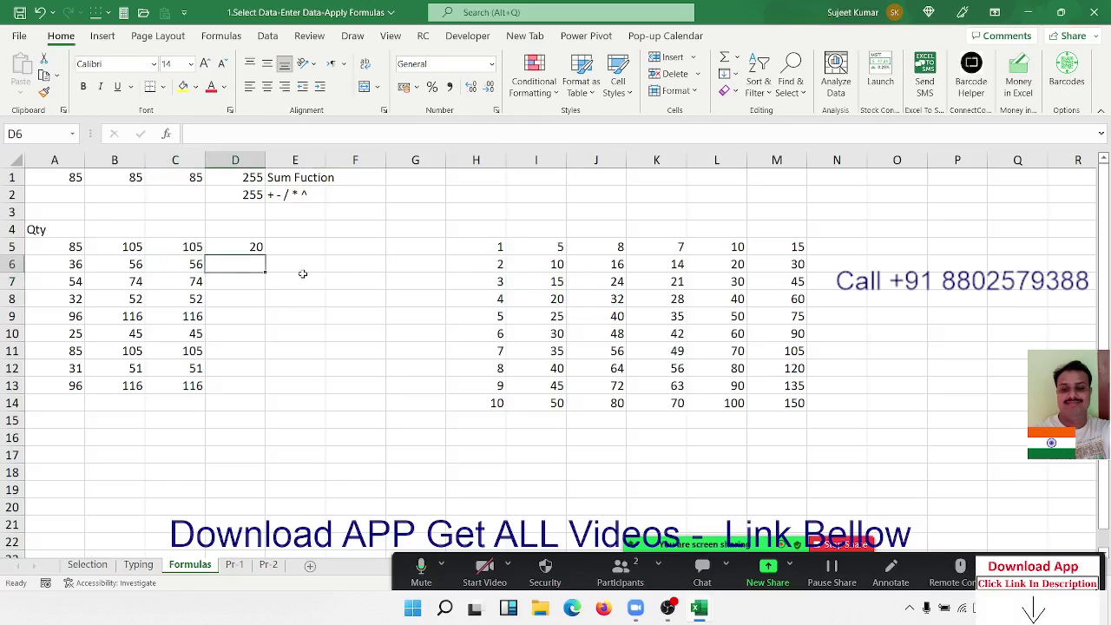
Step: Review range E3:G9 on Pr-1 and the cash memo picture on Pr-2, then save the workbook
click(243, 565)
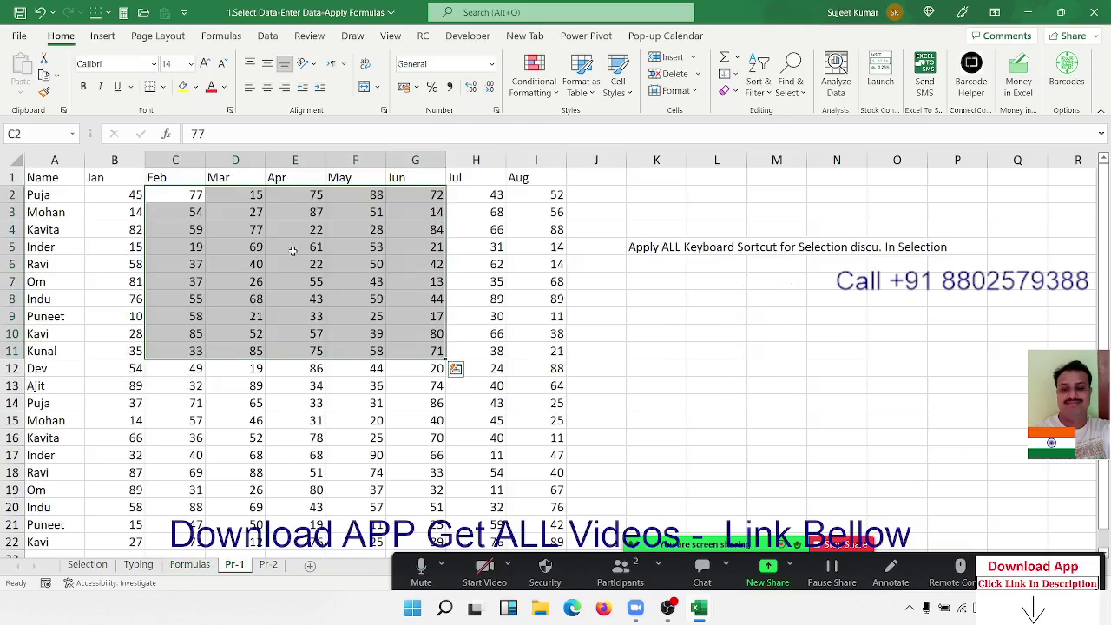
drag(285, 209, 425, 317)
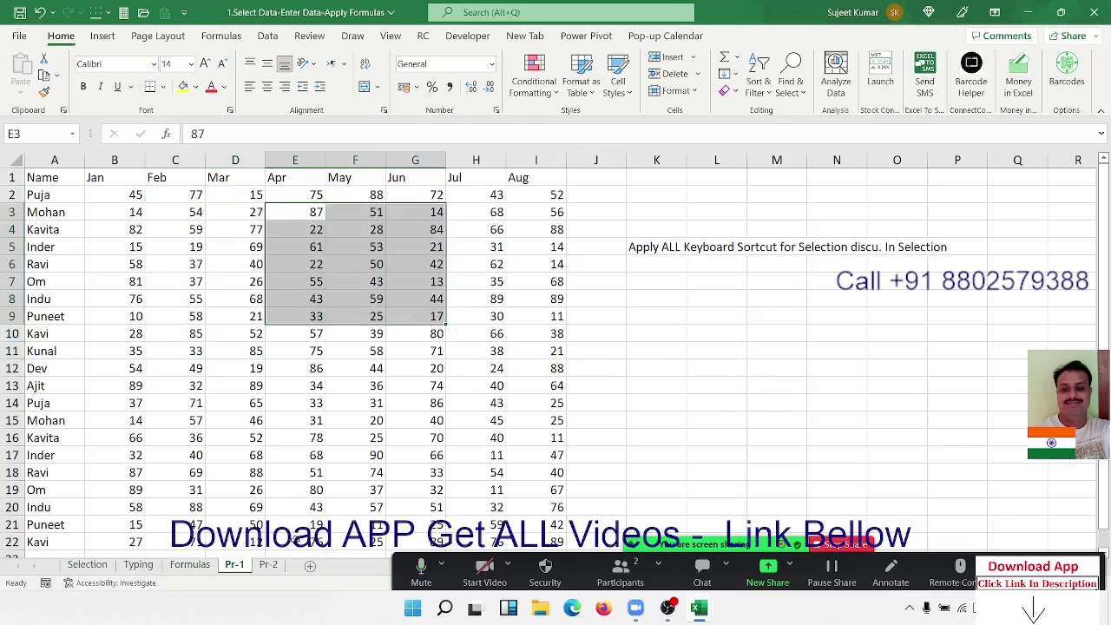
click(268, 565)
click(742, 287)
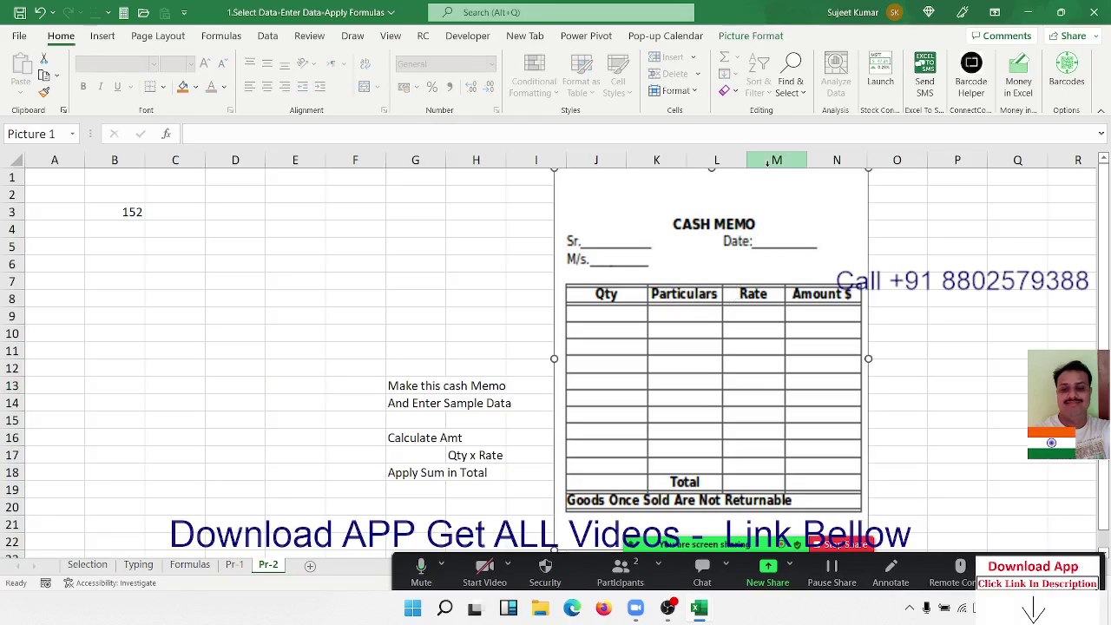
click(476, 232)
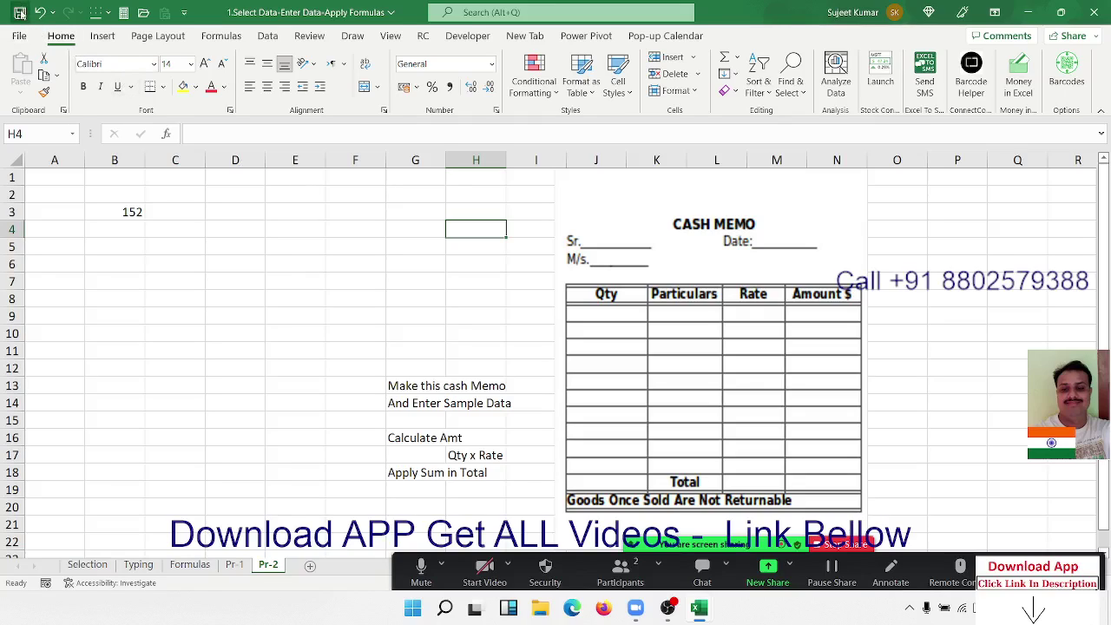
click(19, 12)
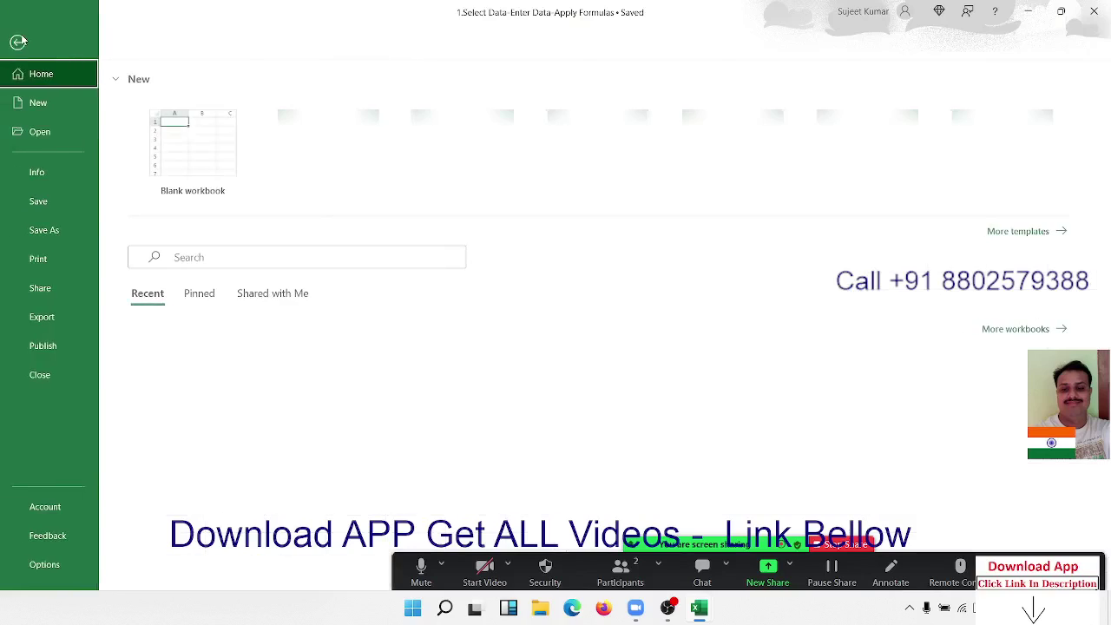
Step: In the File backstage, browse Open, show the Info page and copy the workbook's path
click(19, 36)
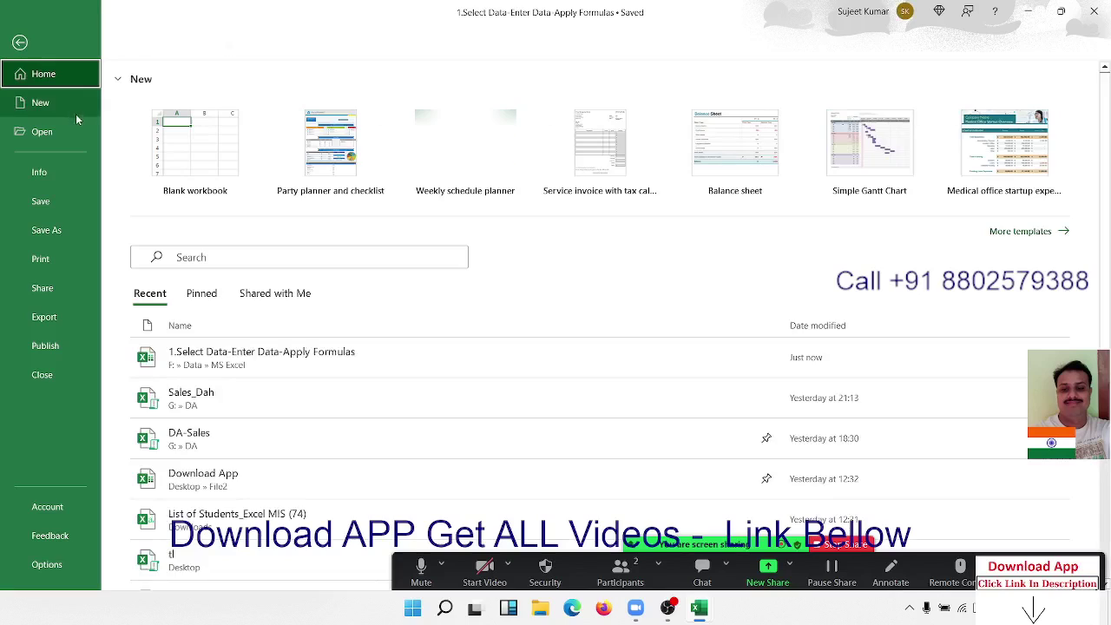
click(77, 138)
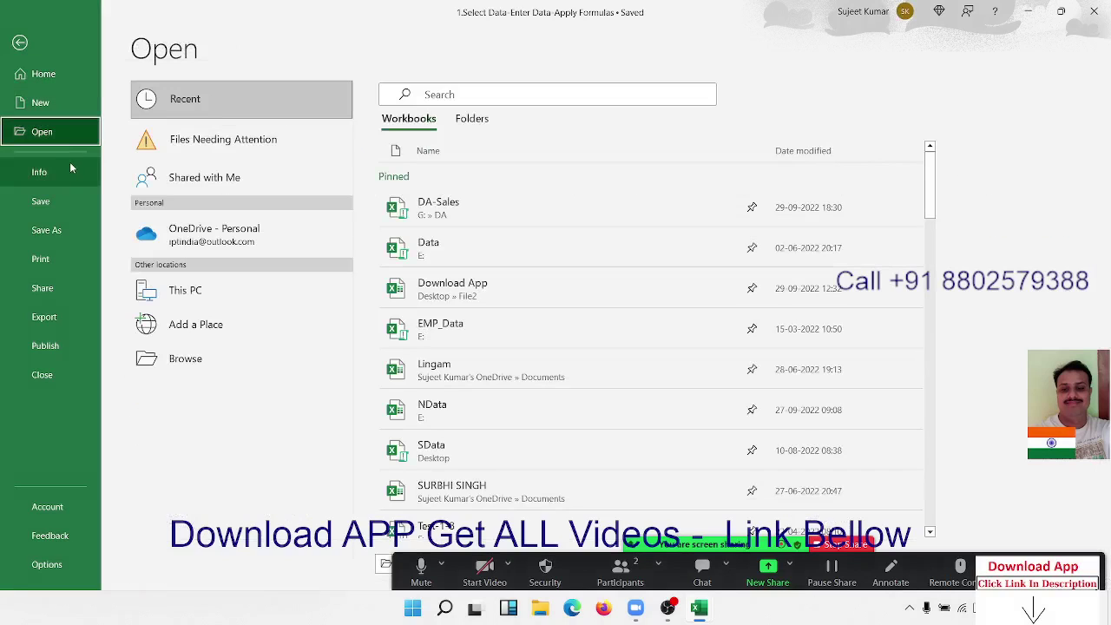
click(71, 170)
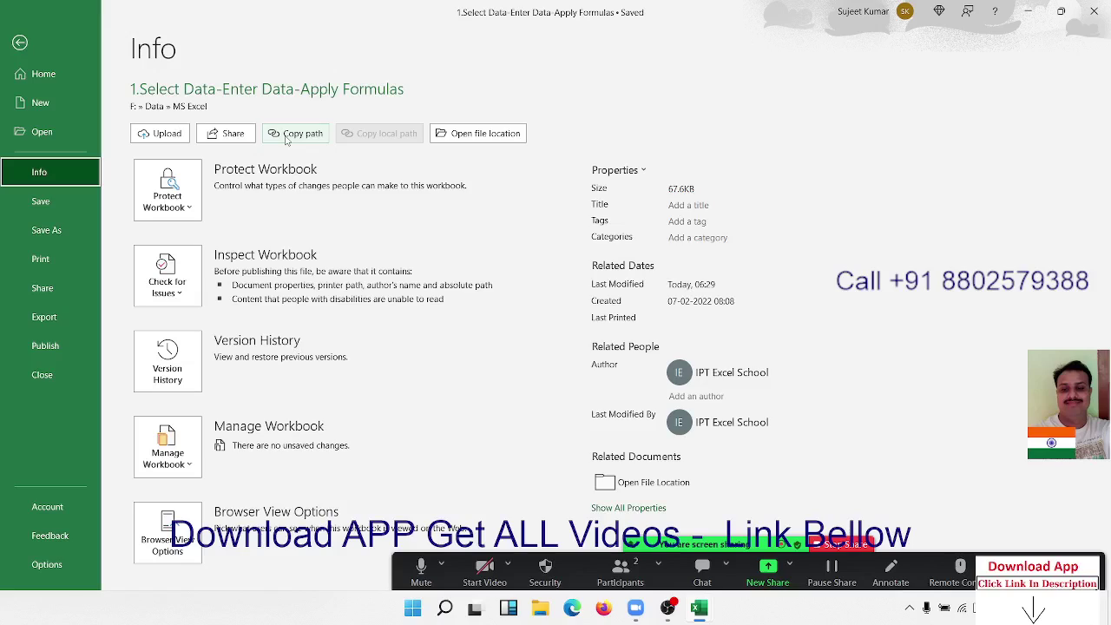
click(286, 137)
click(606, 607)
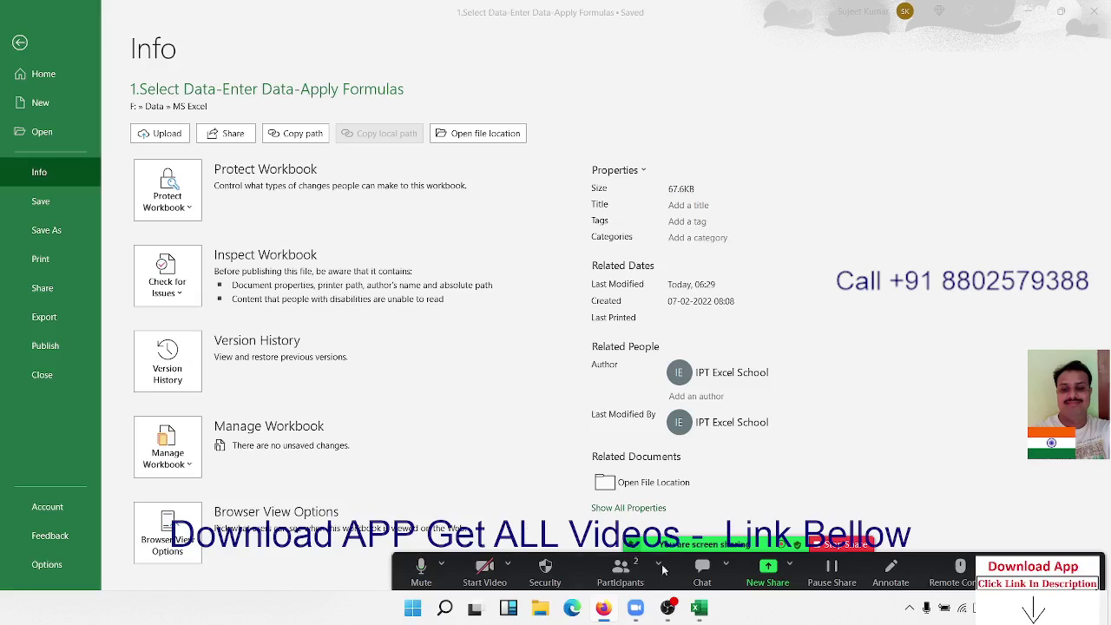
Step: Search Windows for 'ch' and launch Google Chrome
key(super)
text(c)
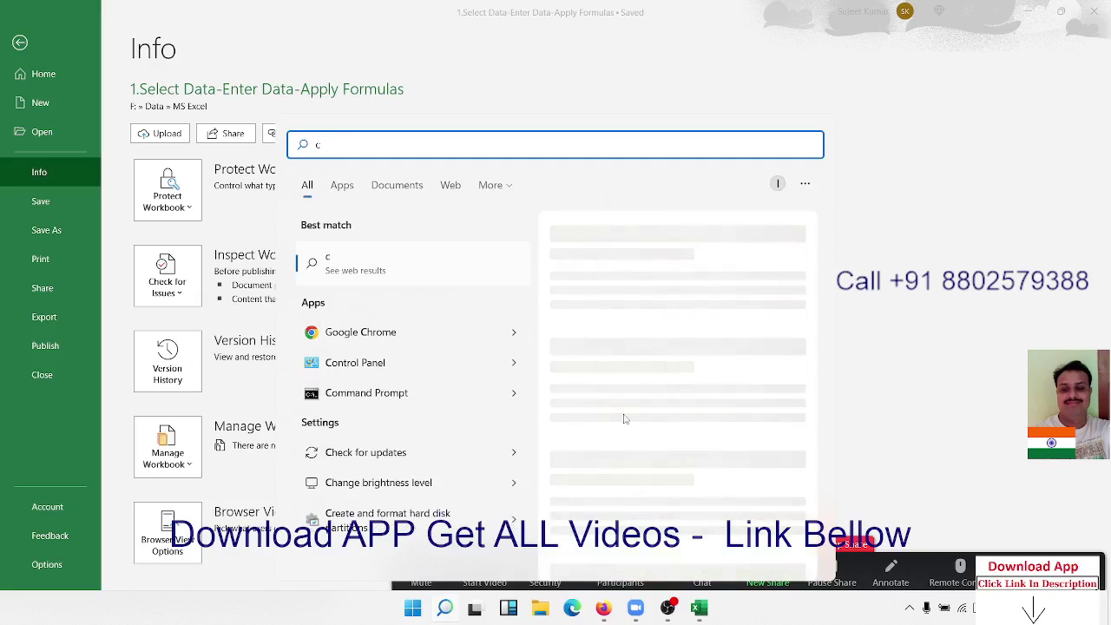
key(BackSpace)
text(ch)
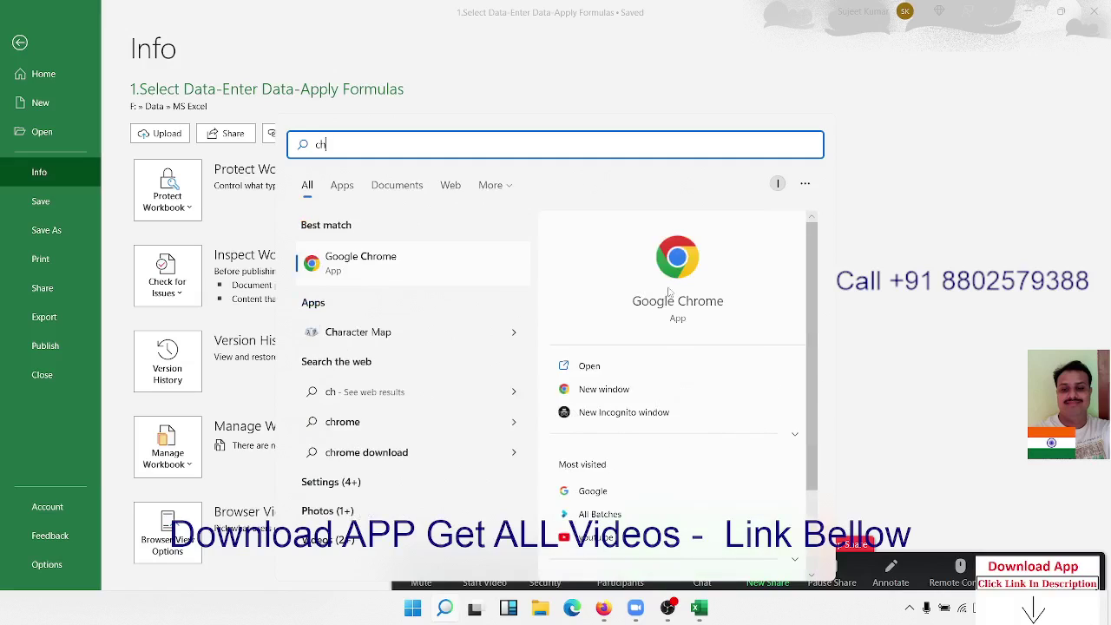
click(673, 263)
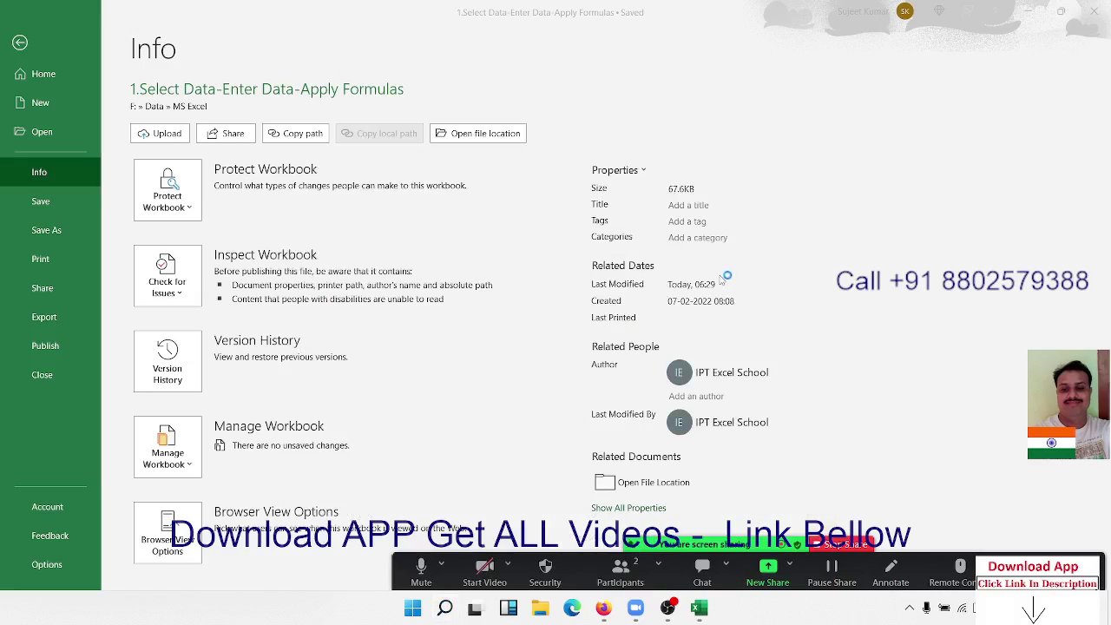